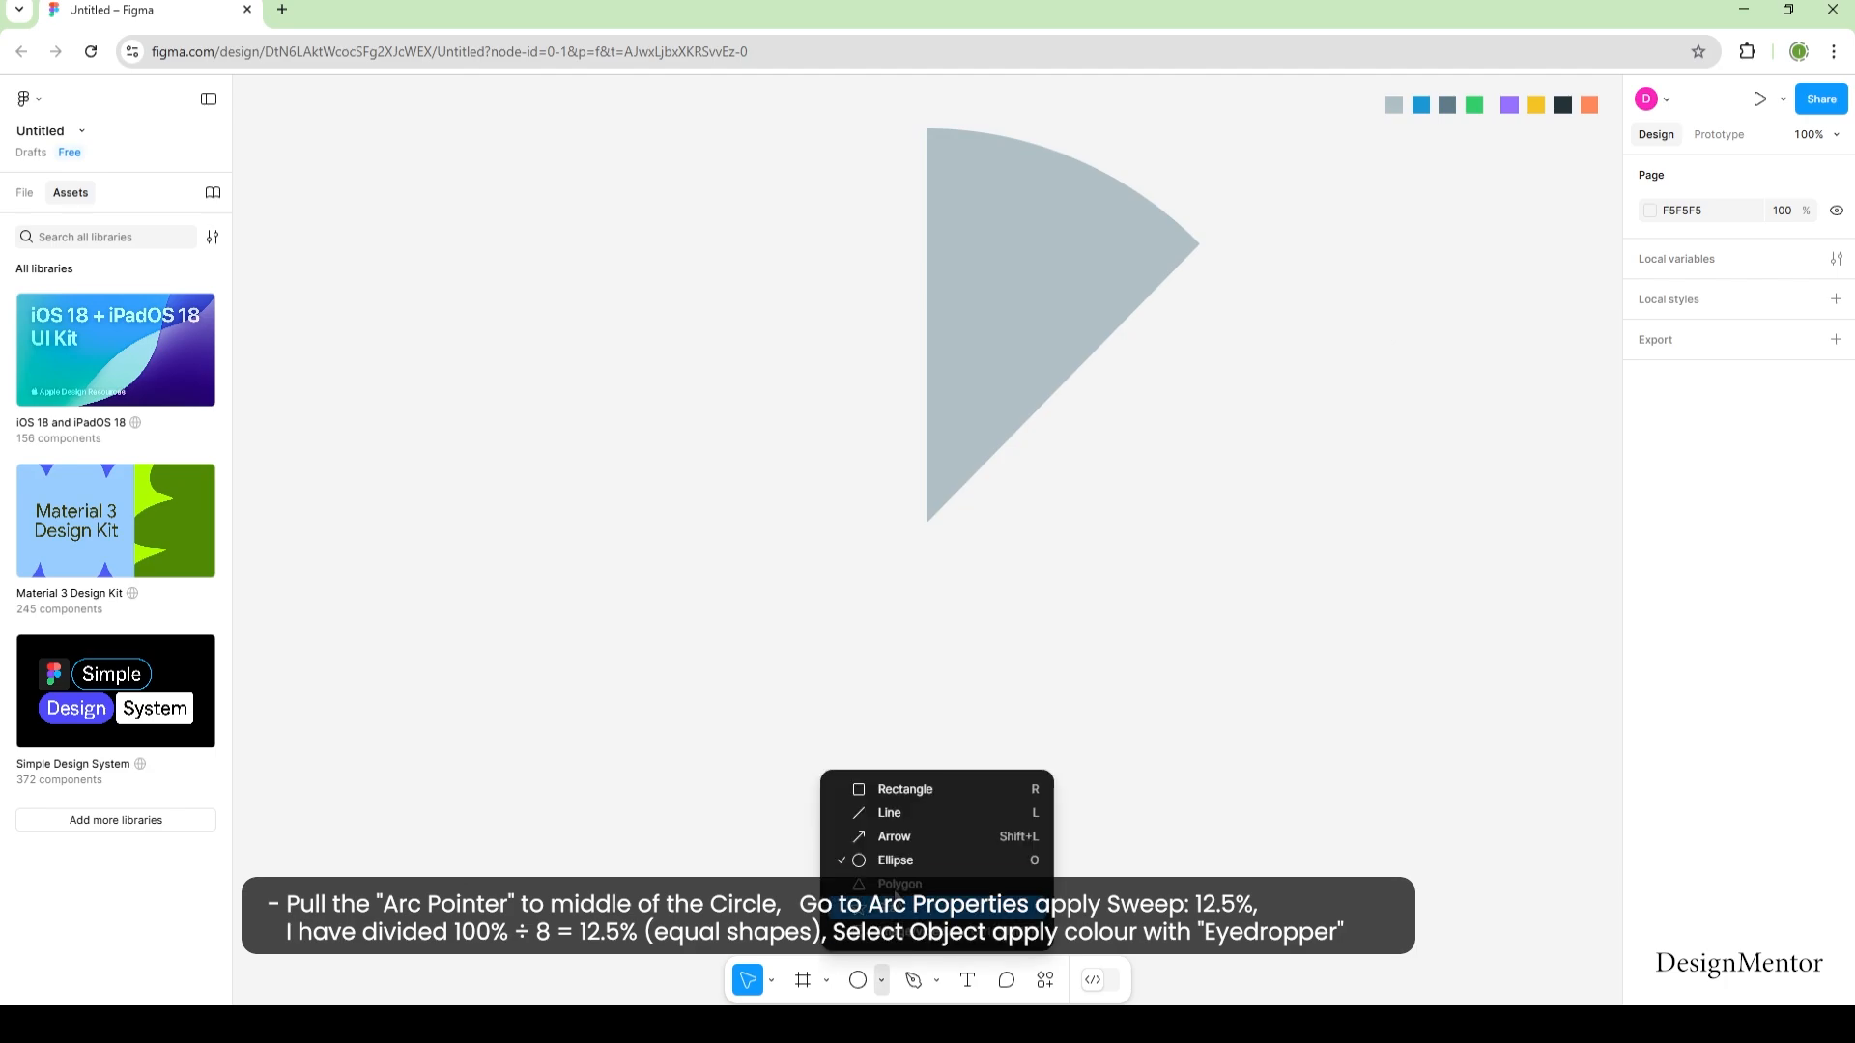
Draw an ellipse near the grey wedge's tip and set its dimensions to 700 × 700.
click(900, 862)
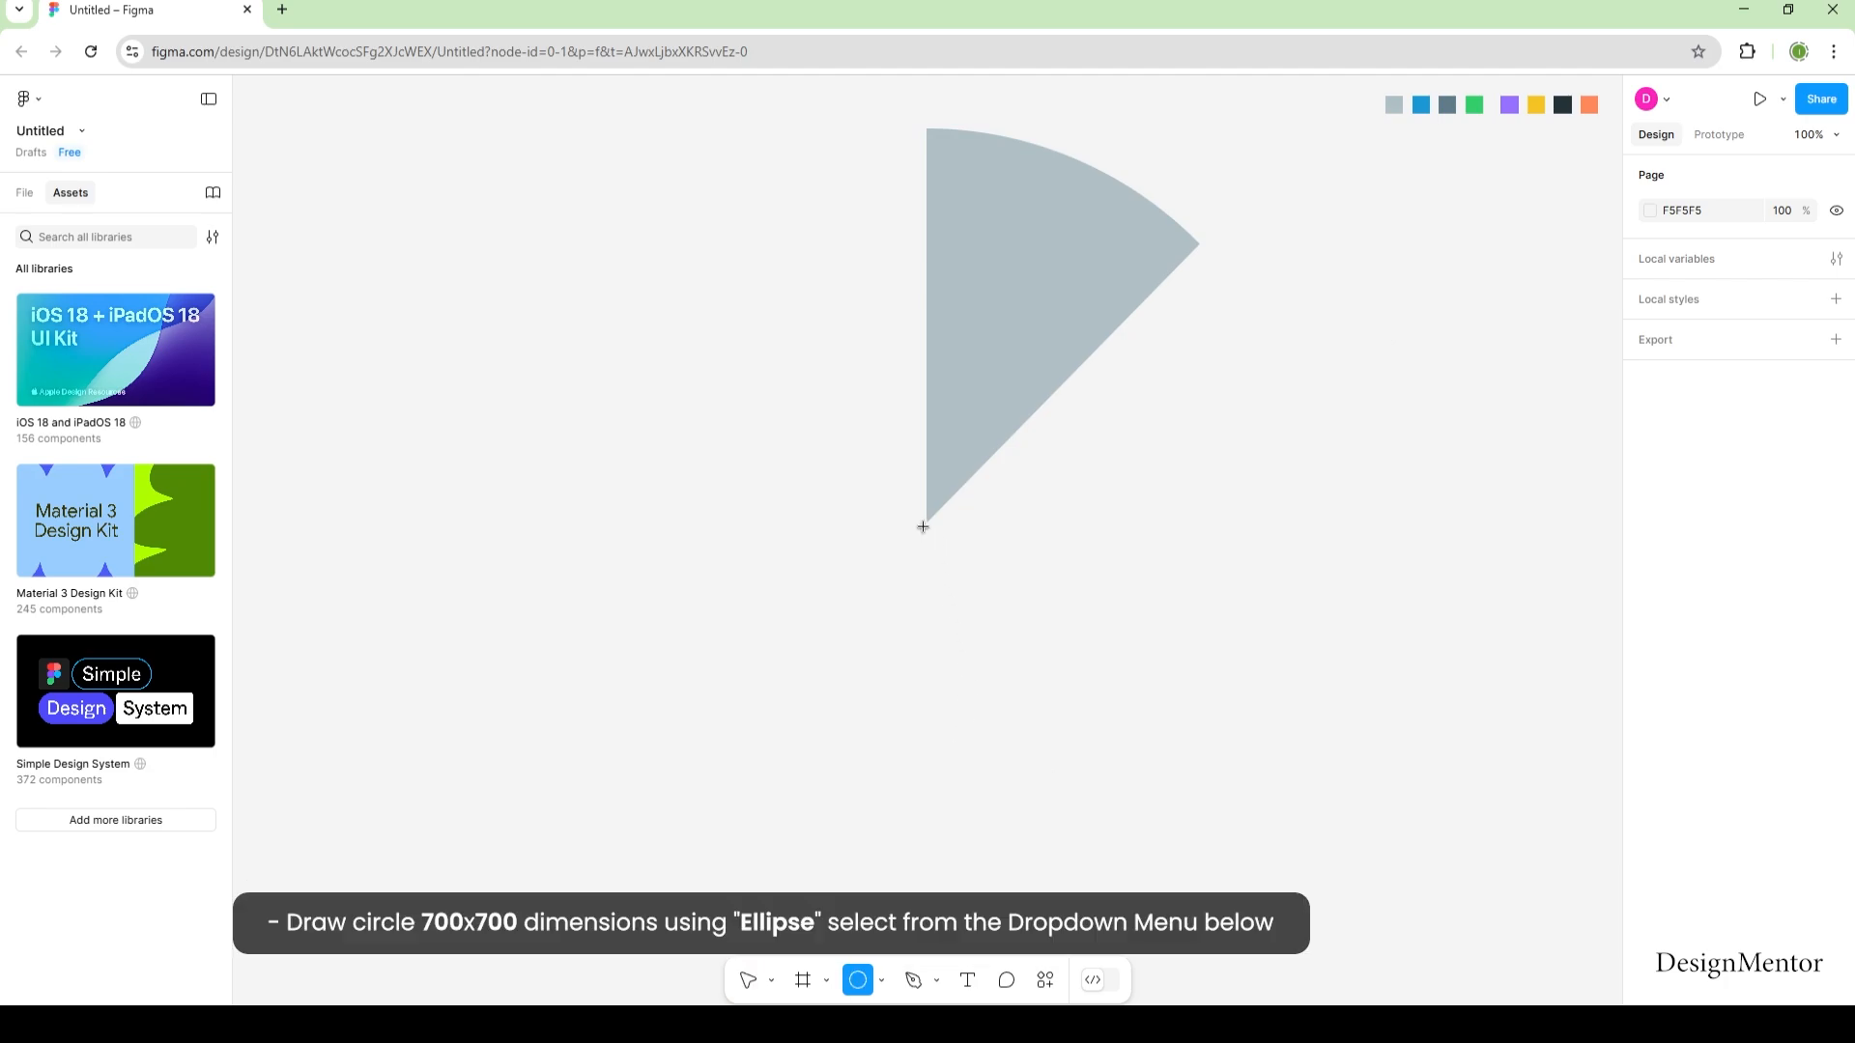
click(924, 529)
click(1683, 471)
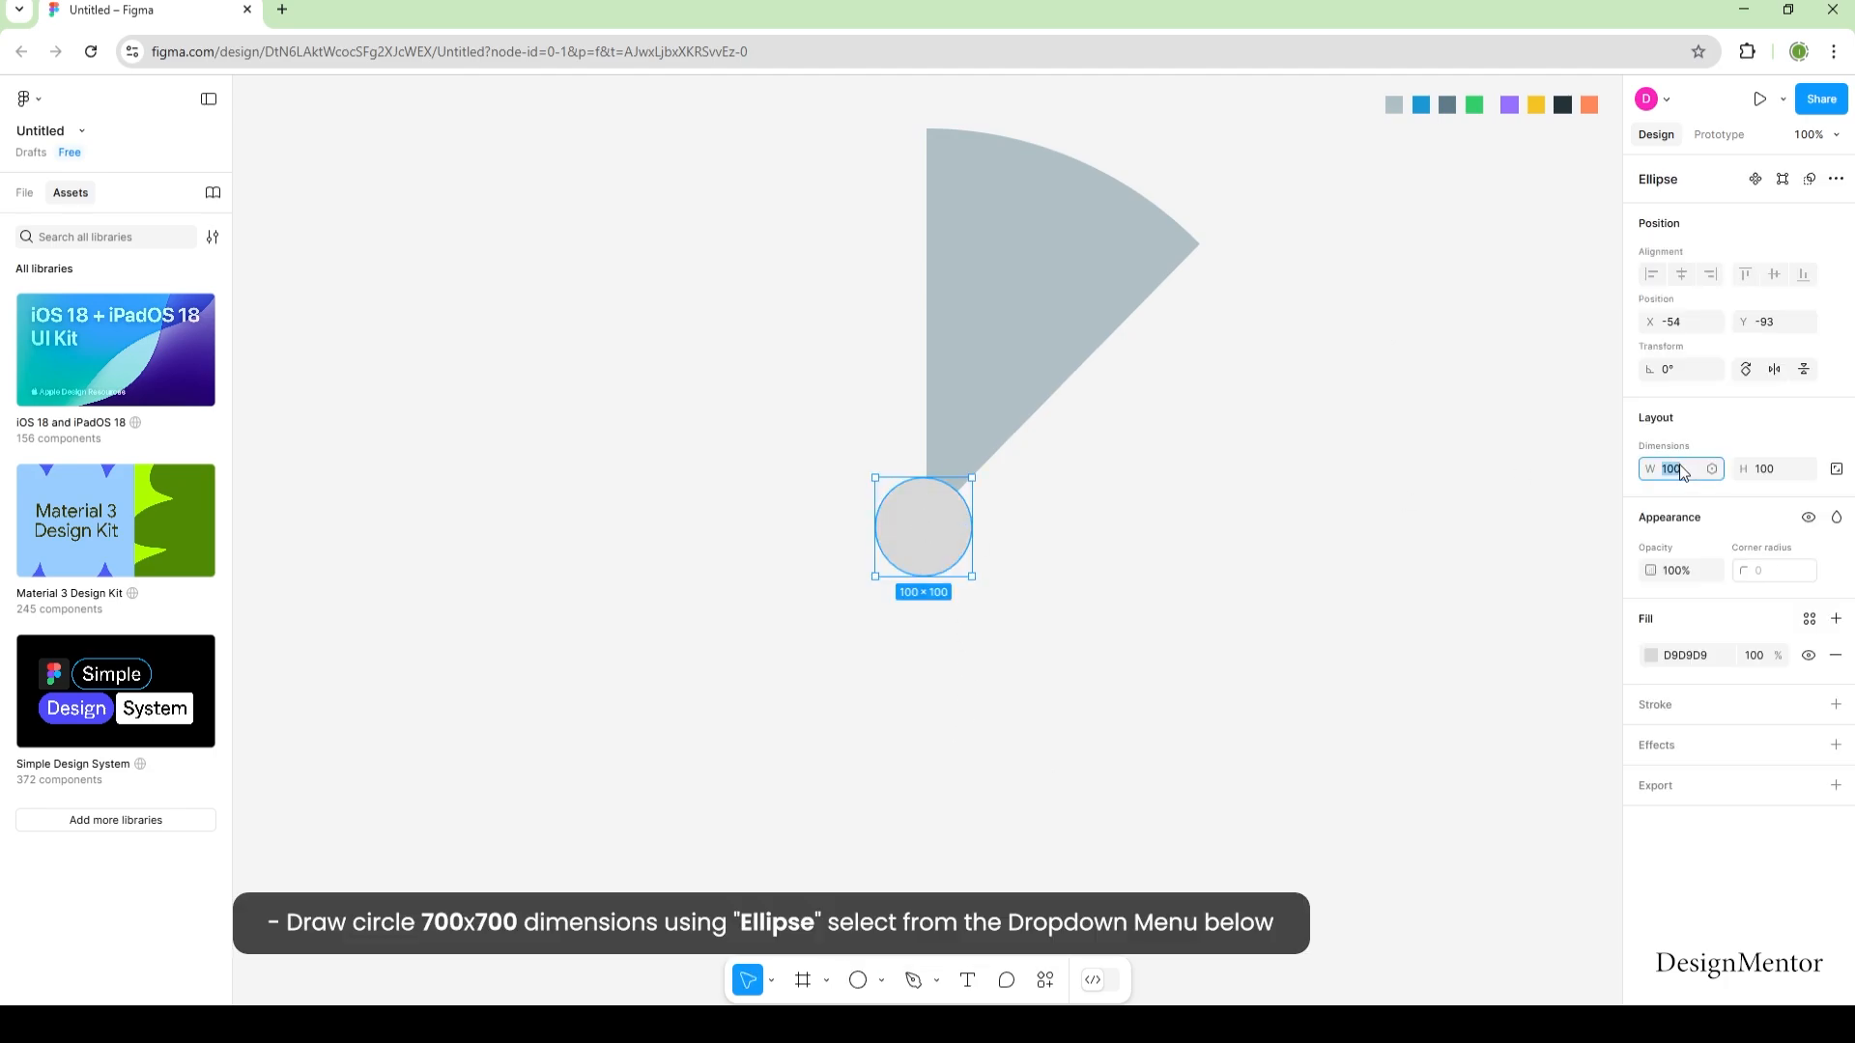
text(700)
key(Tab)
text(700)
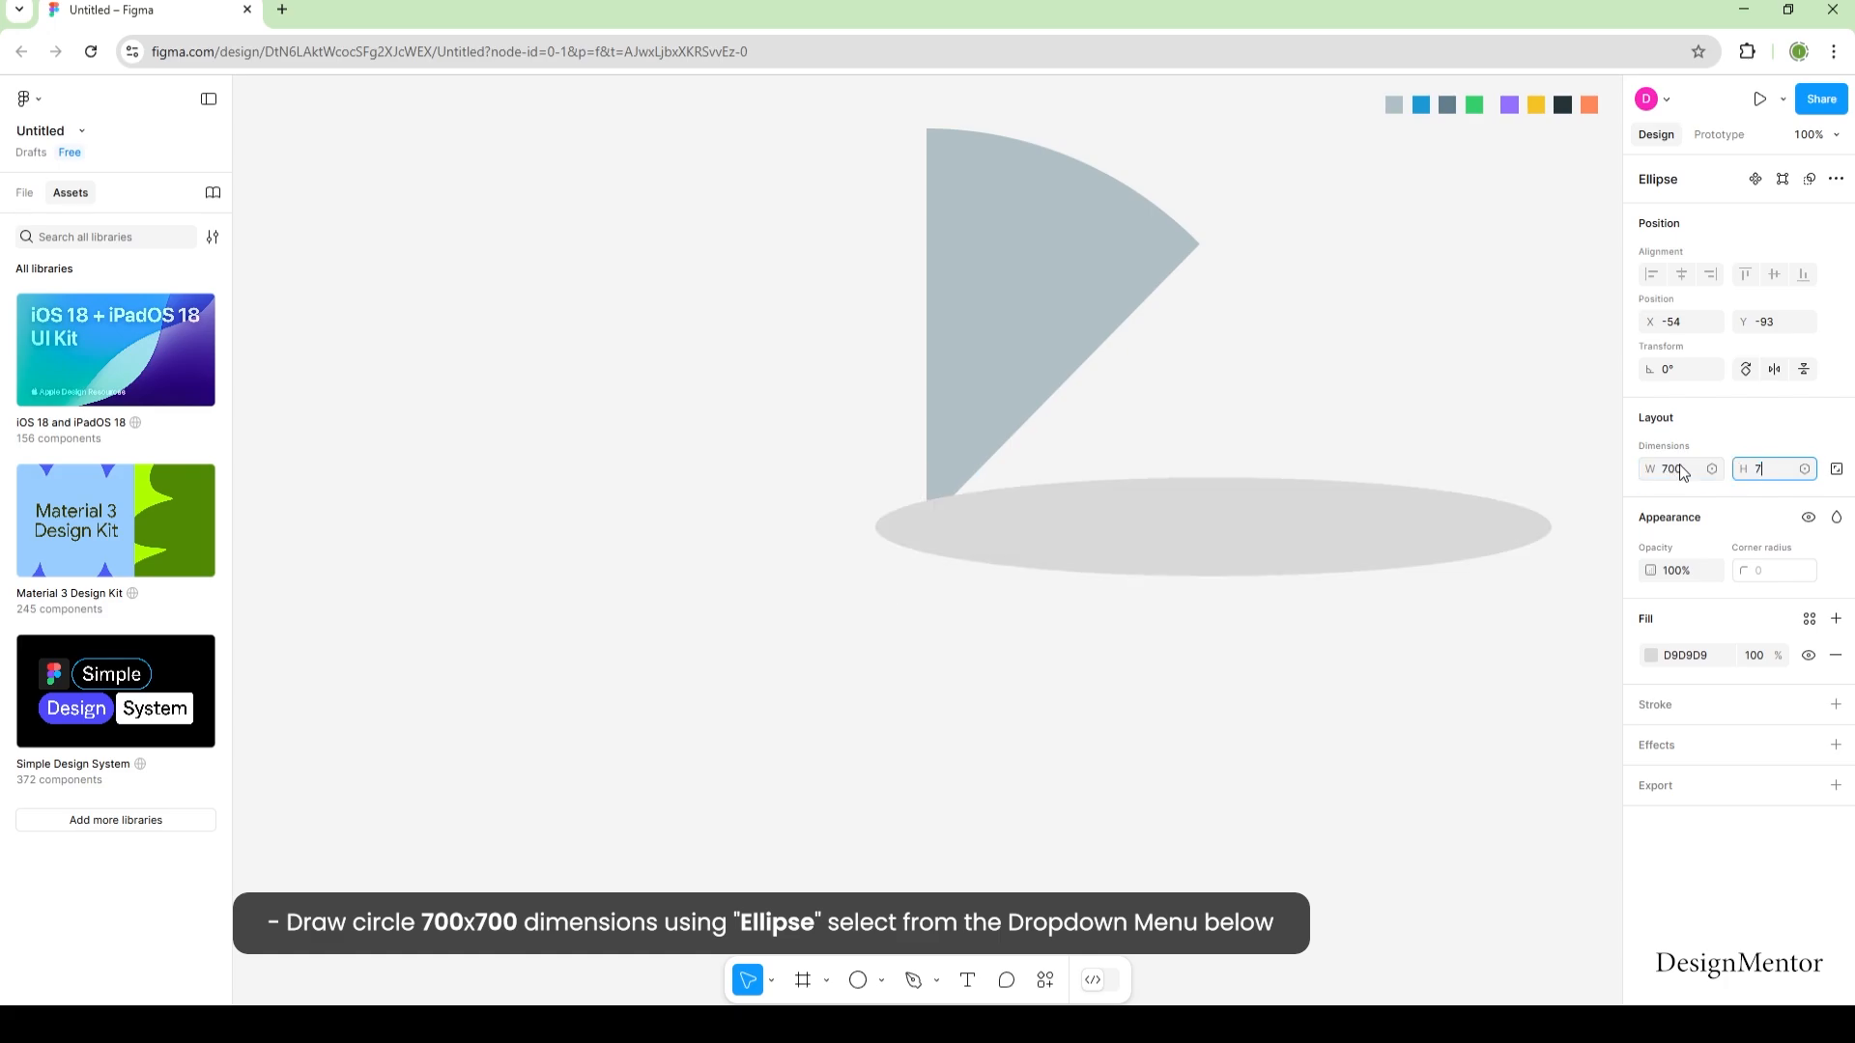
key(Return)
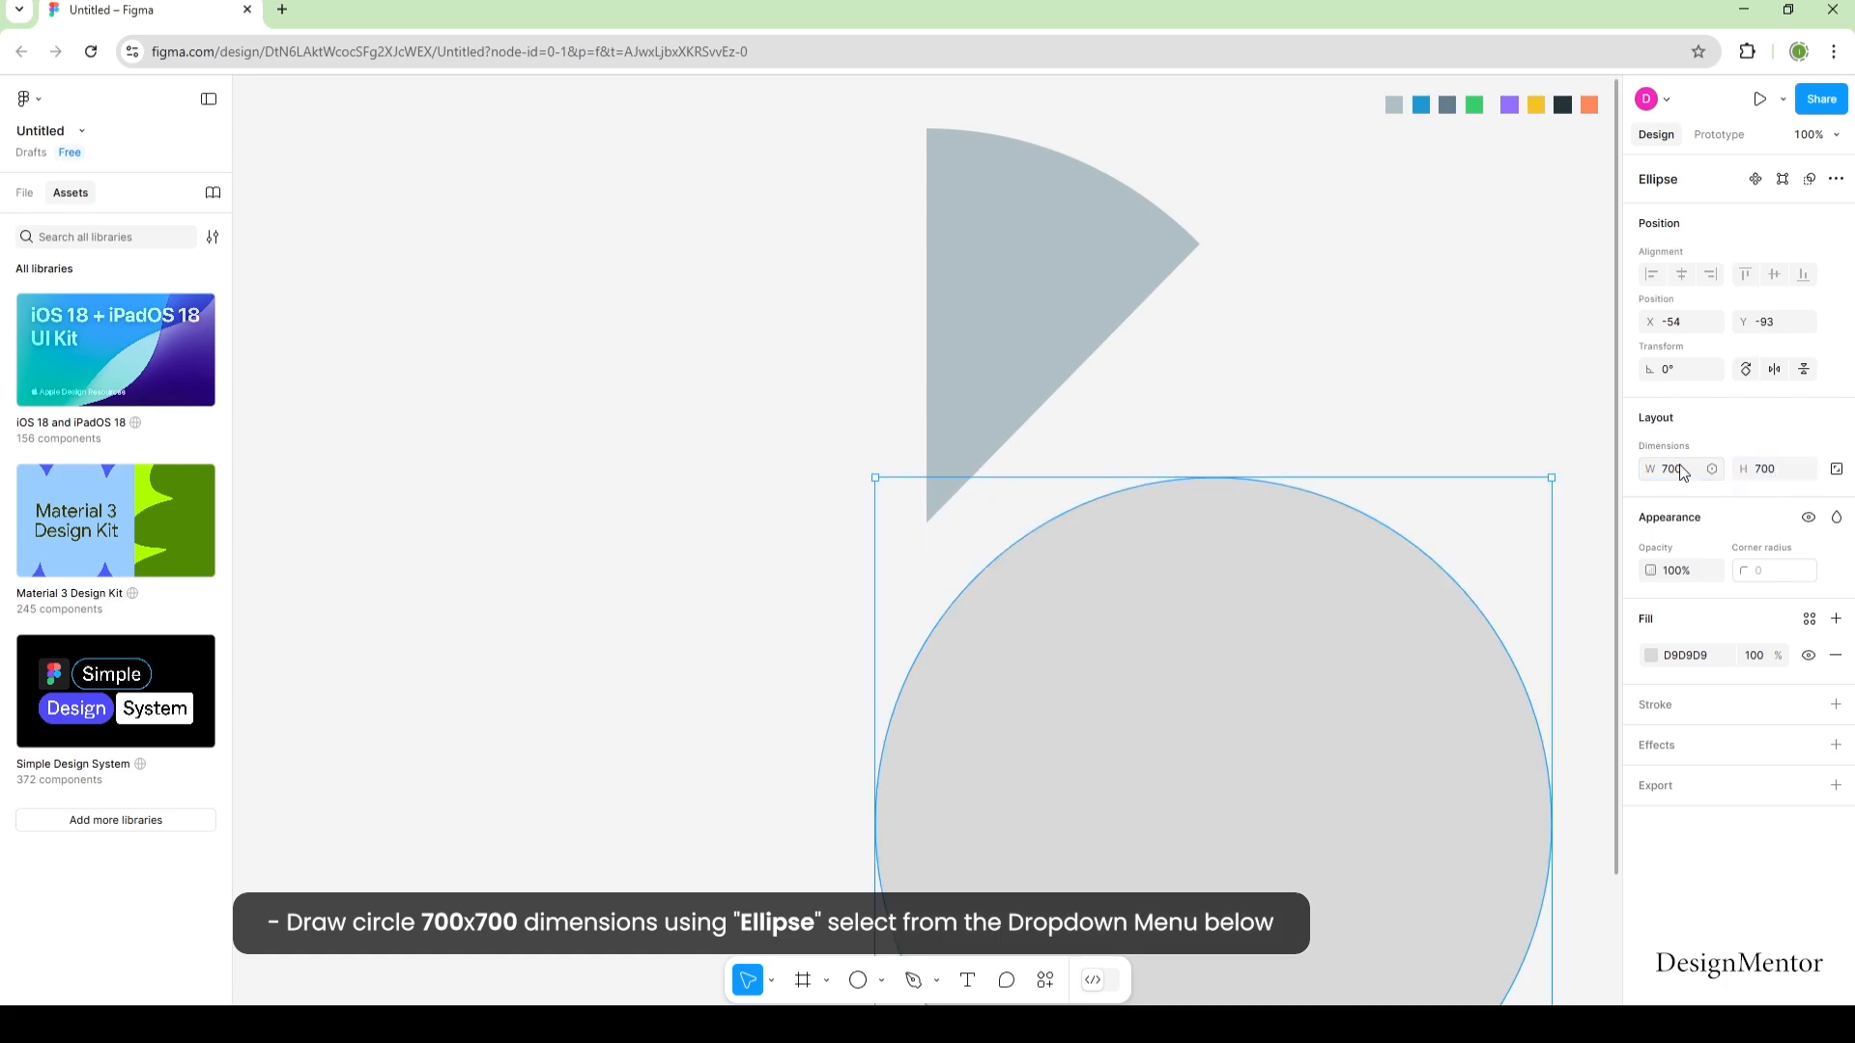
Set the 700 × 700 circle's opacity to 60% and centre the circle on the grey wedge's tip.
click(1685, 572)
text(60)
key(Return)
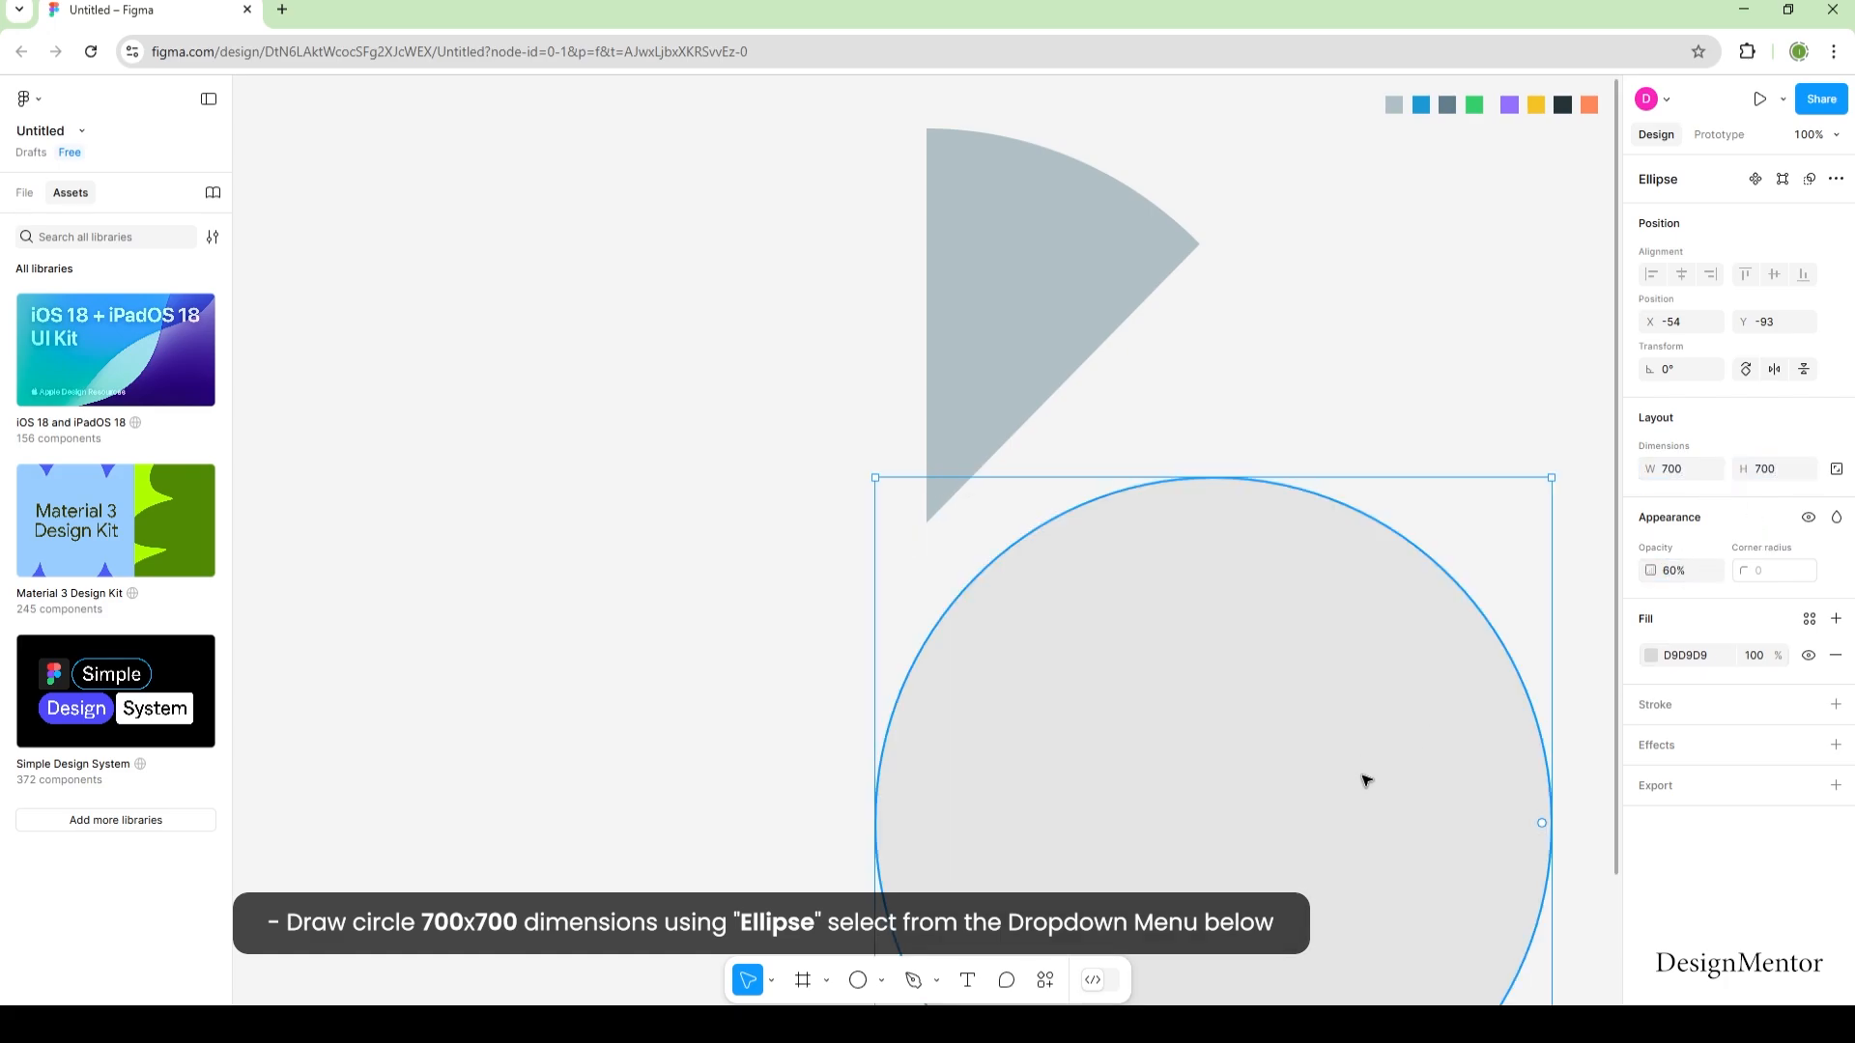
drag(1365, 780, 1073, 485)
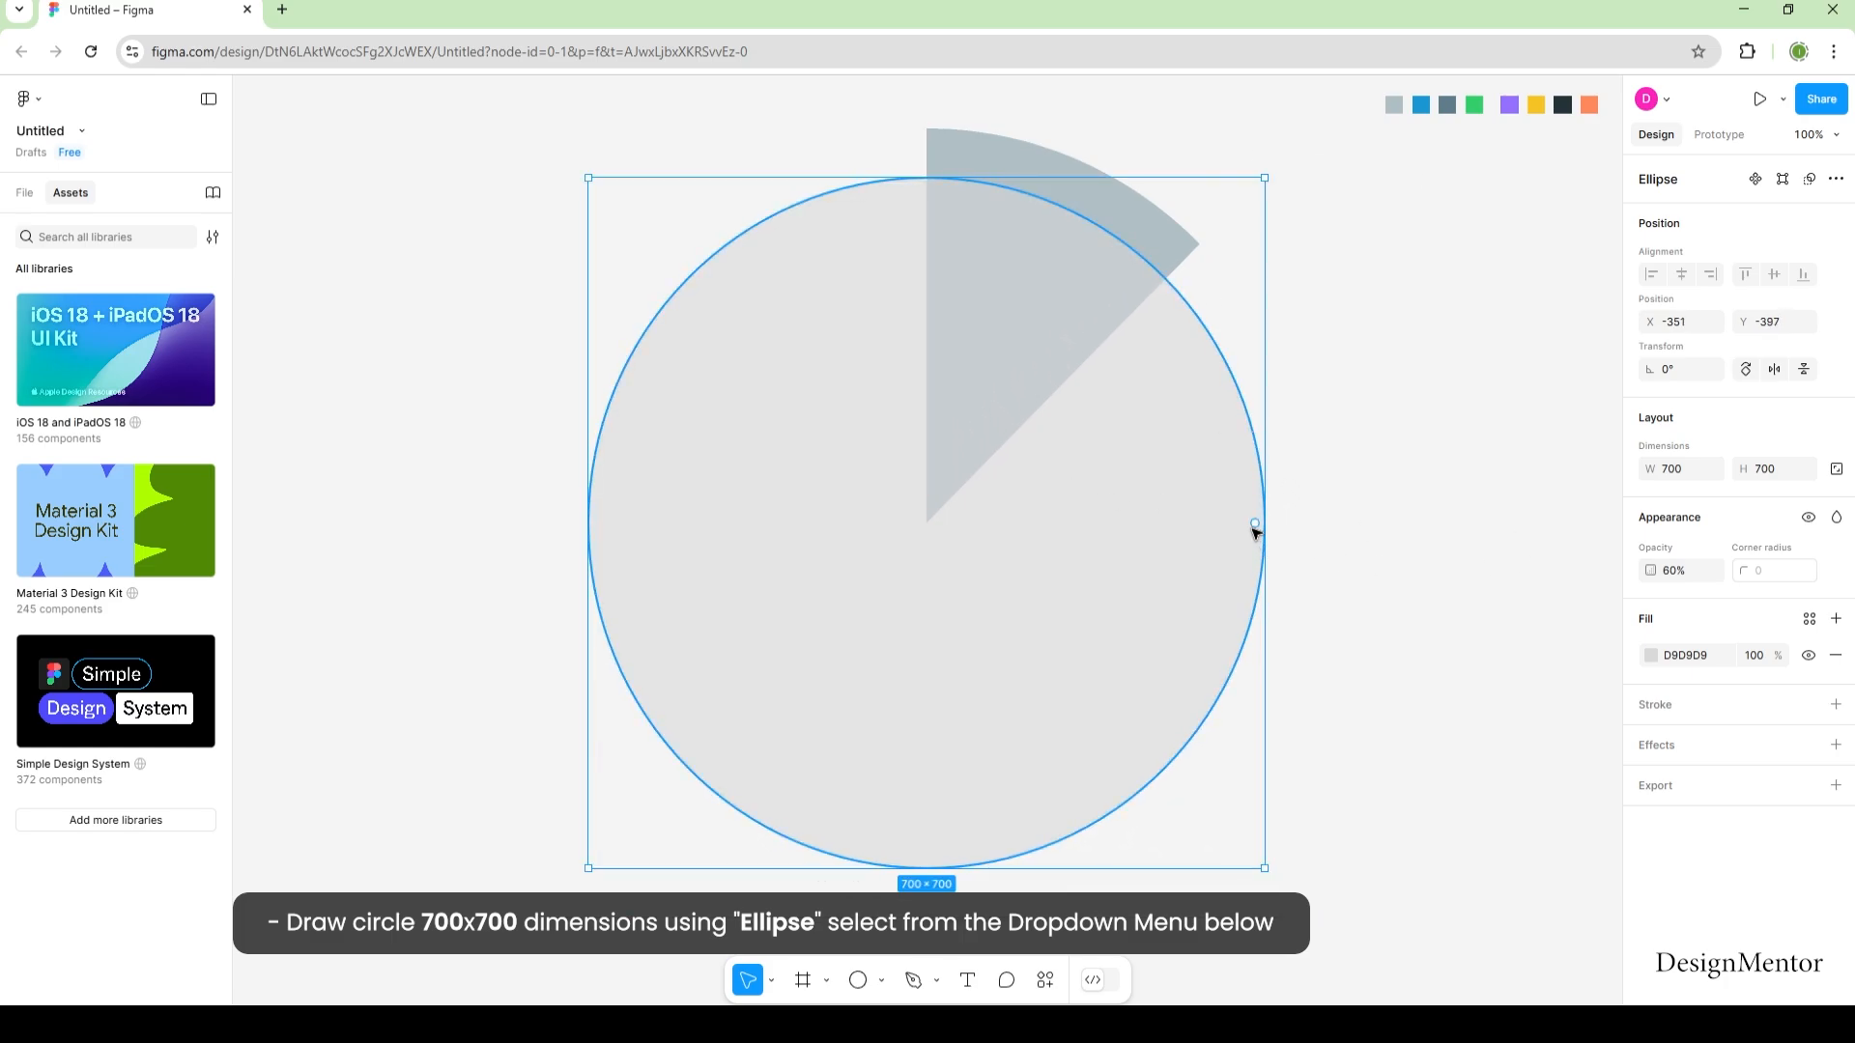
Turn the circle into an arc with a 12.5% sweep and rotate its start to -45°, adjoining the grey wedge.
drag(1254, 524, 927, 522)
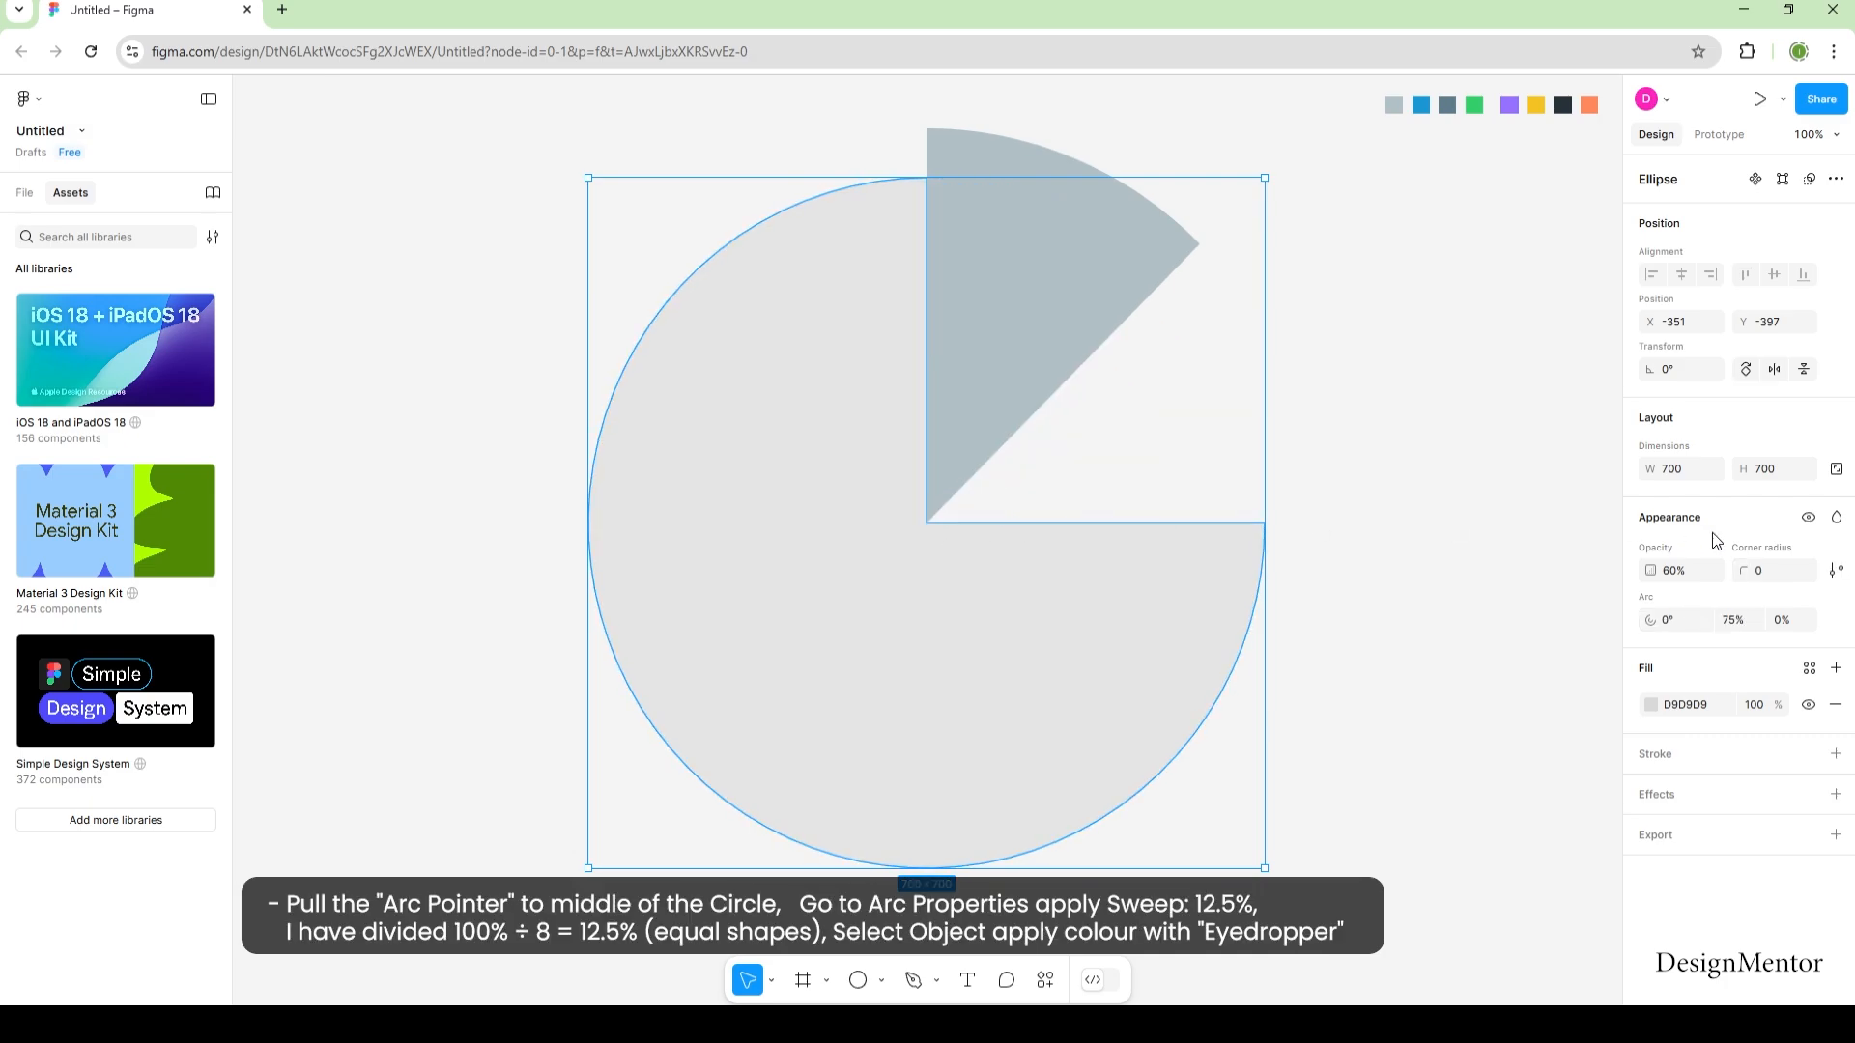
click(1734, 620)
text(12.5)
key(Return)
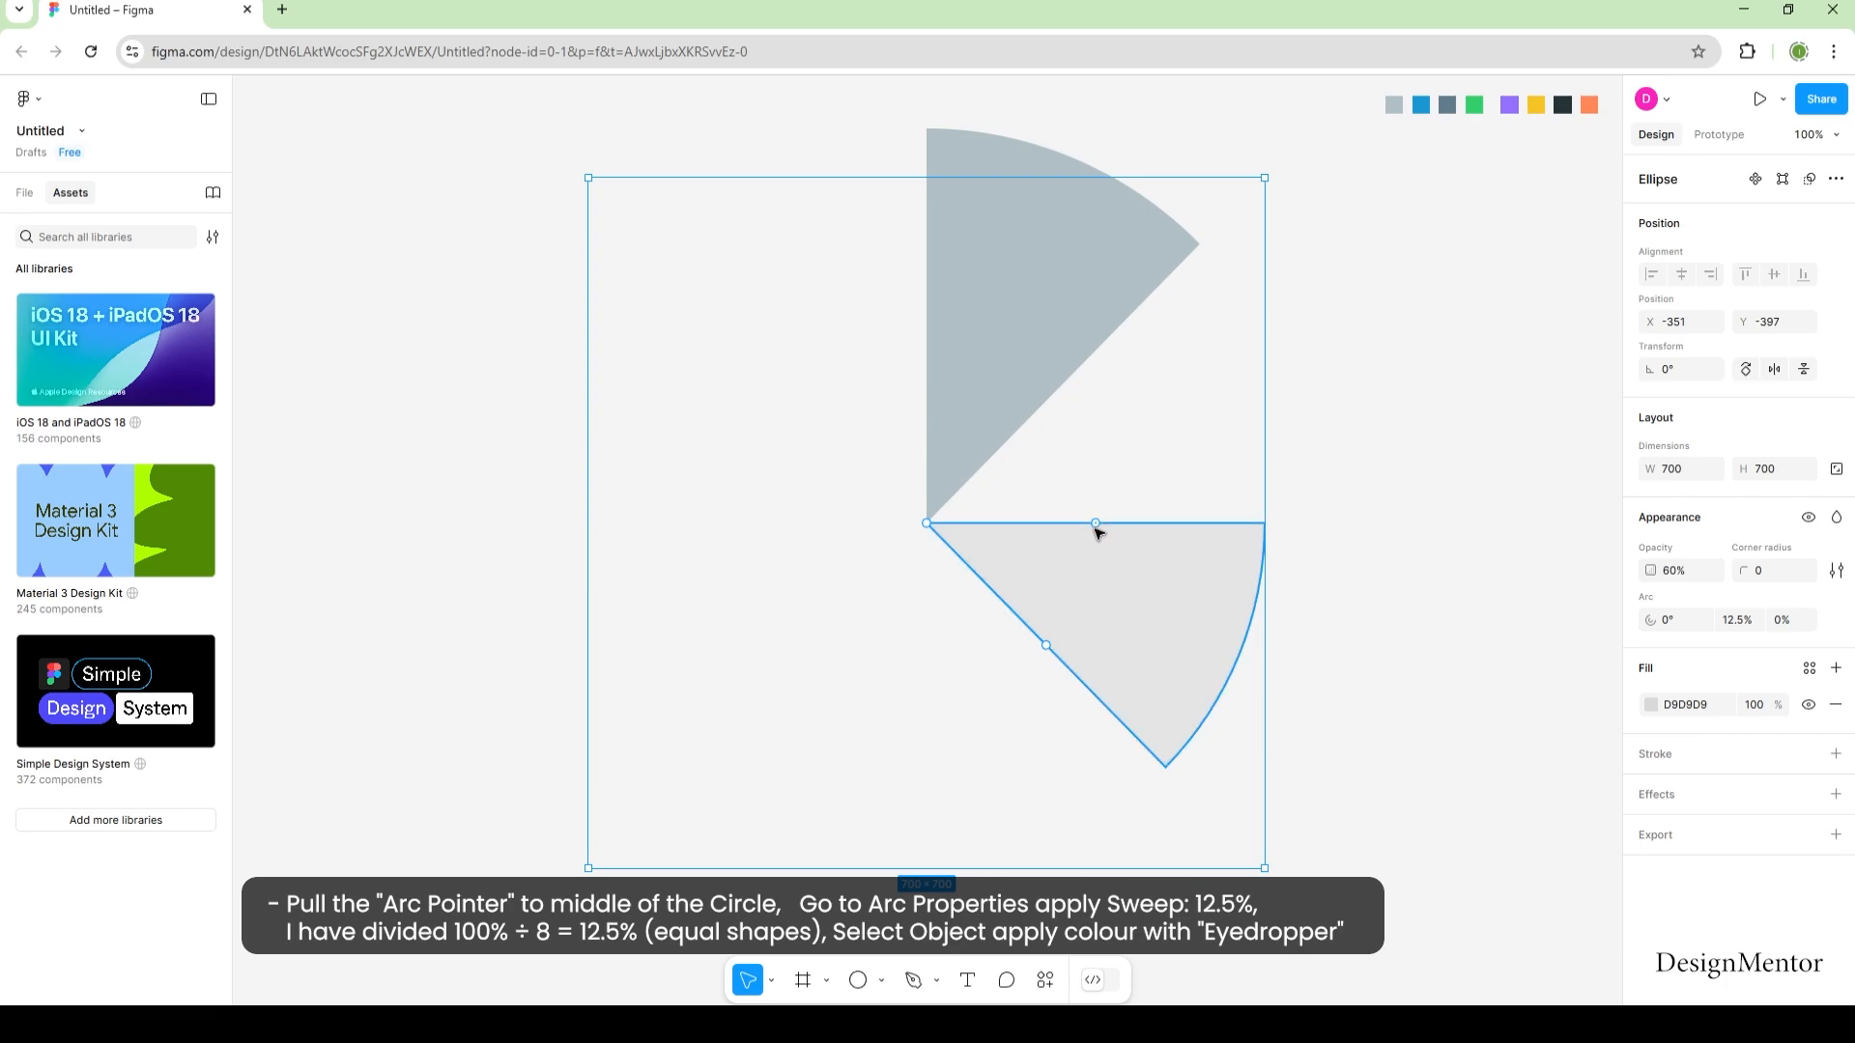
drag(1097, 525, 1072, 396)
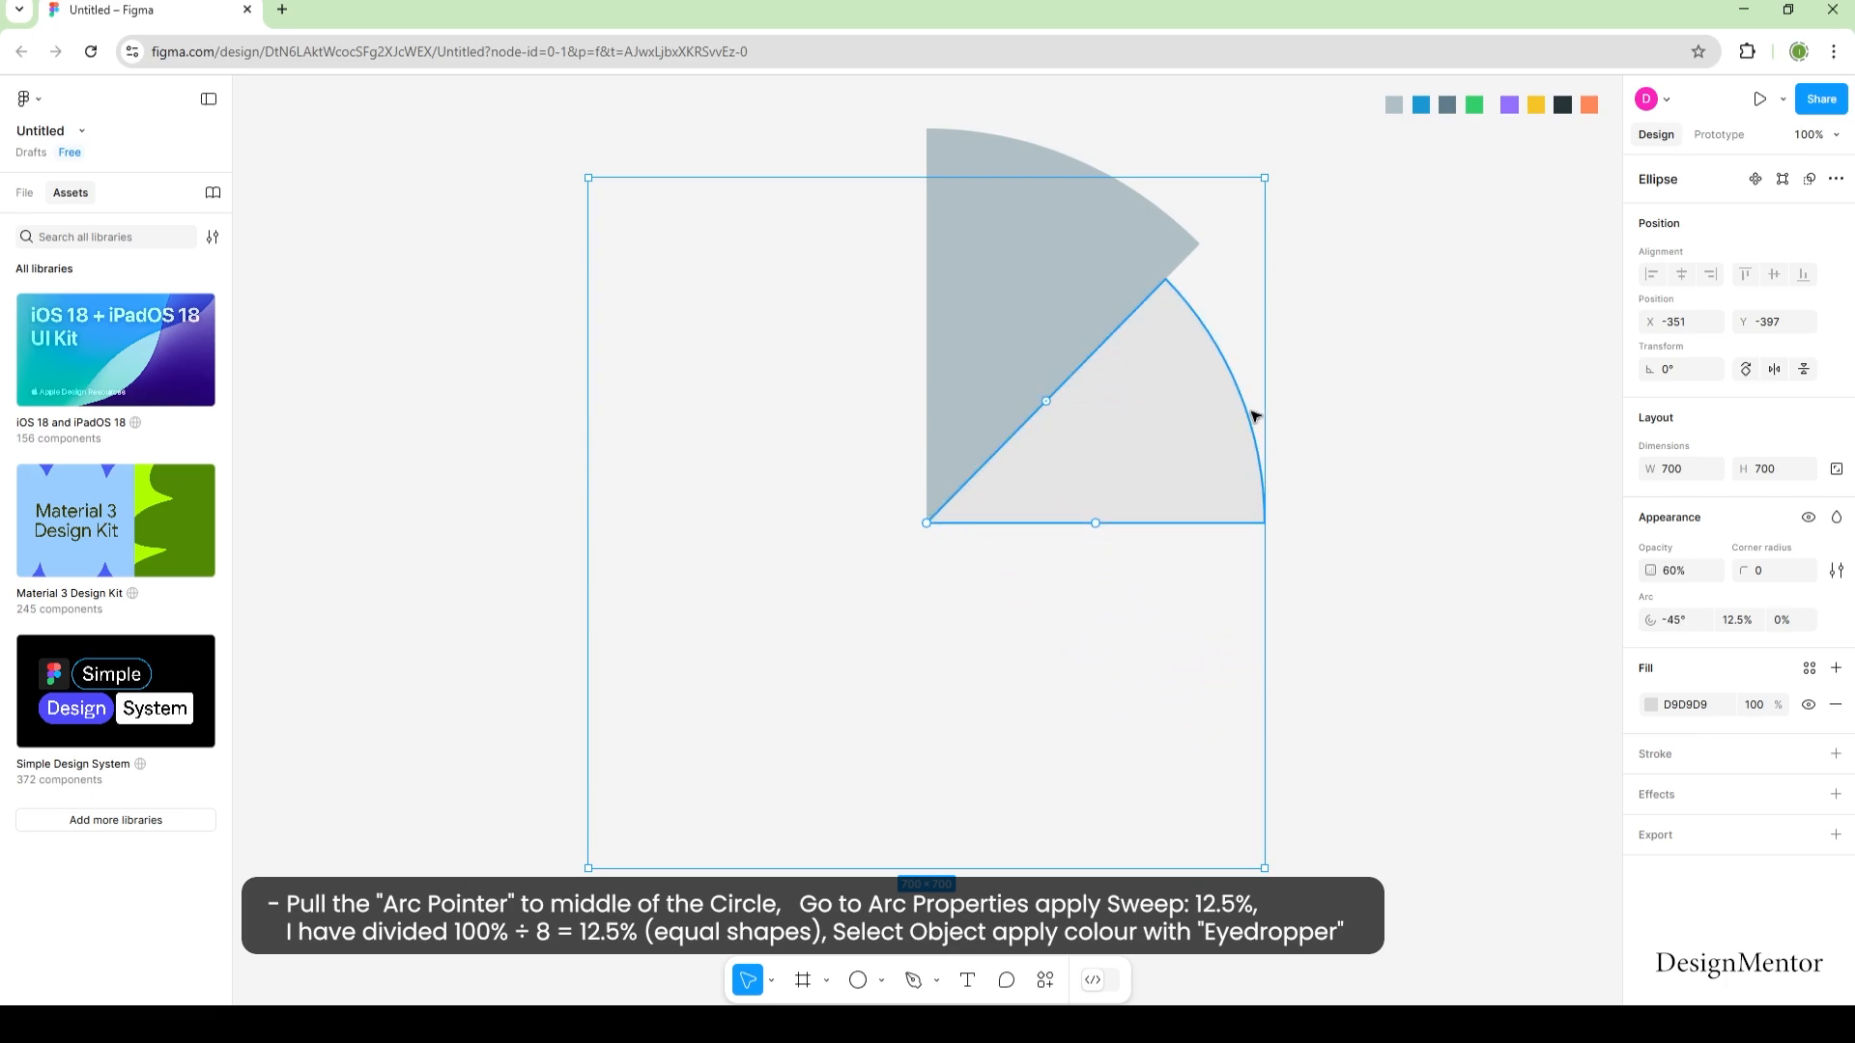
click(1333, 406)
Set the new wedge's opacity to 100% and fill it with the blue sampled from the palette swatches.
click(1188, 435)
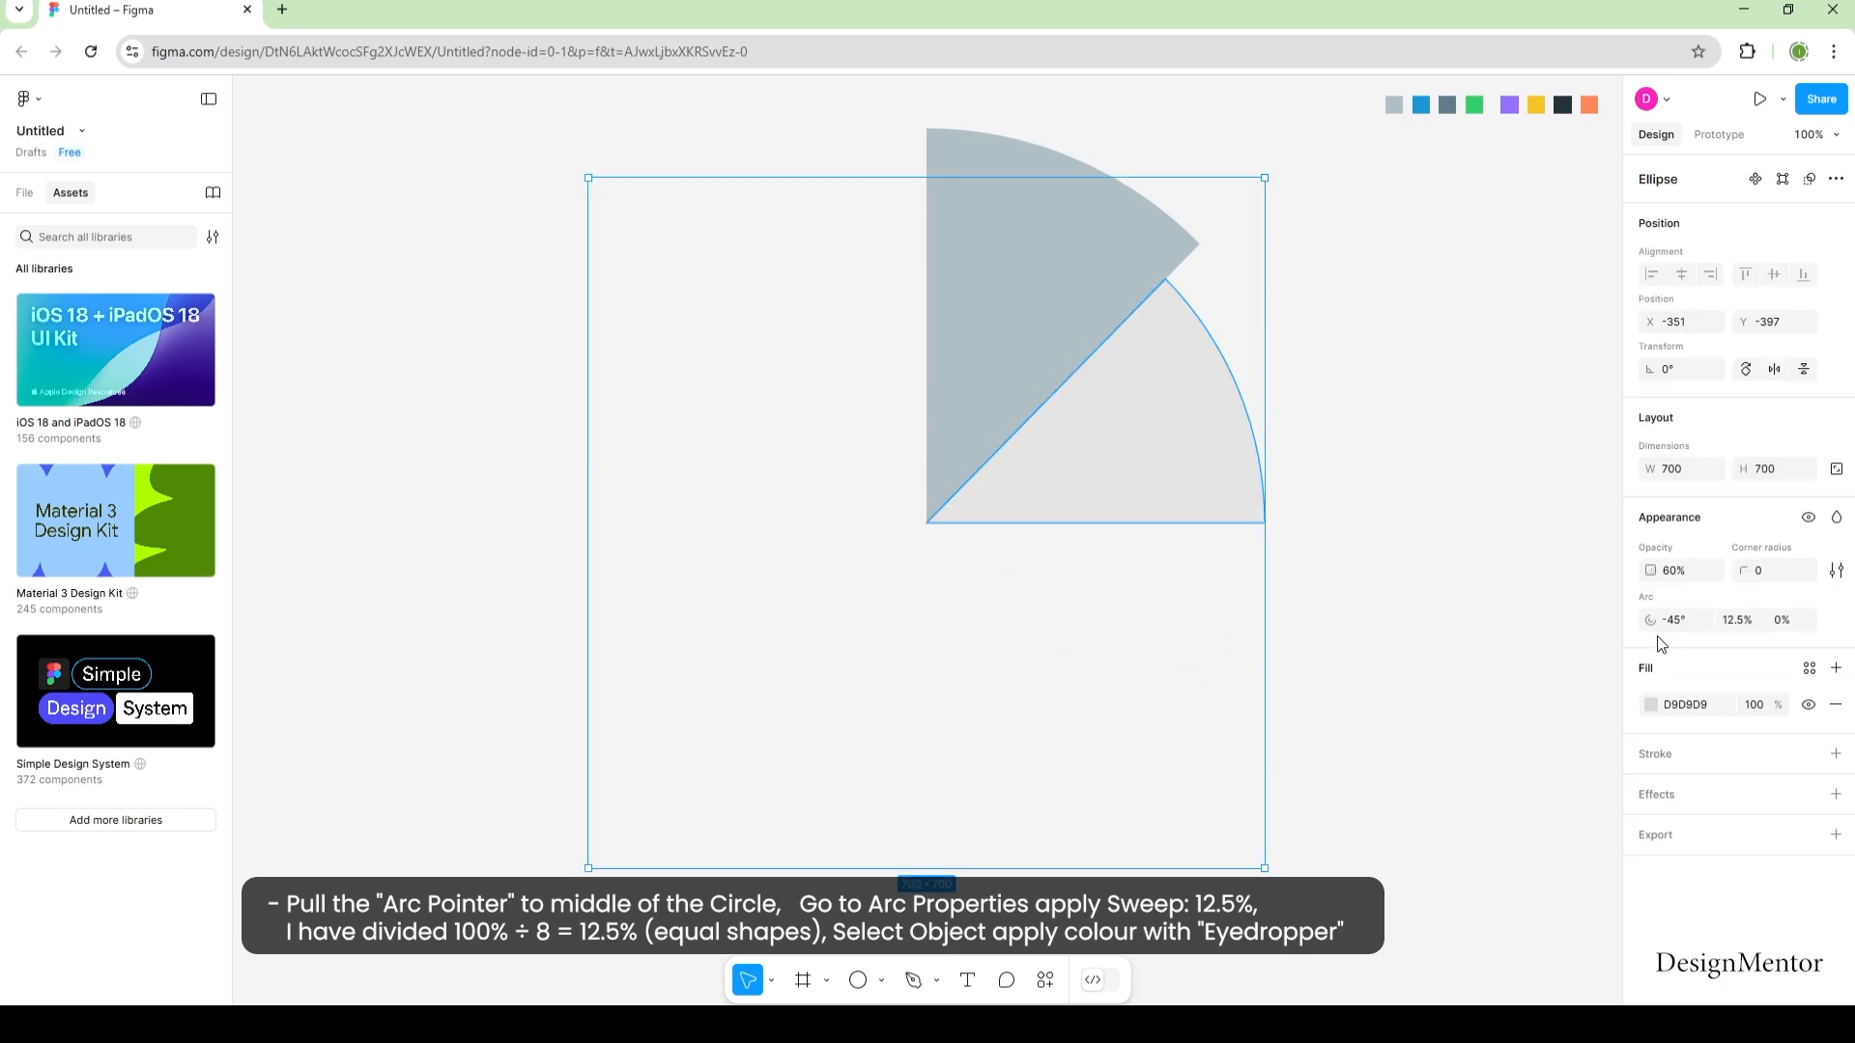
click(1679, 571)
text(100)
key(Return)
click(1317, 402)
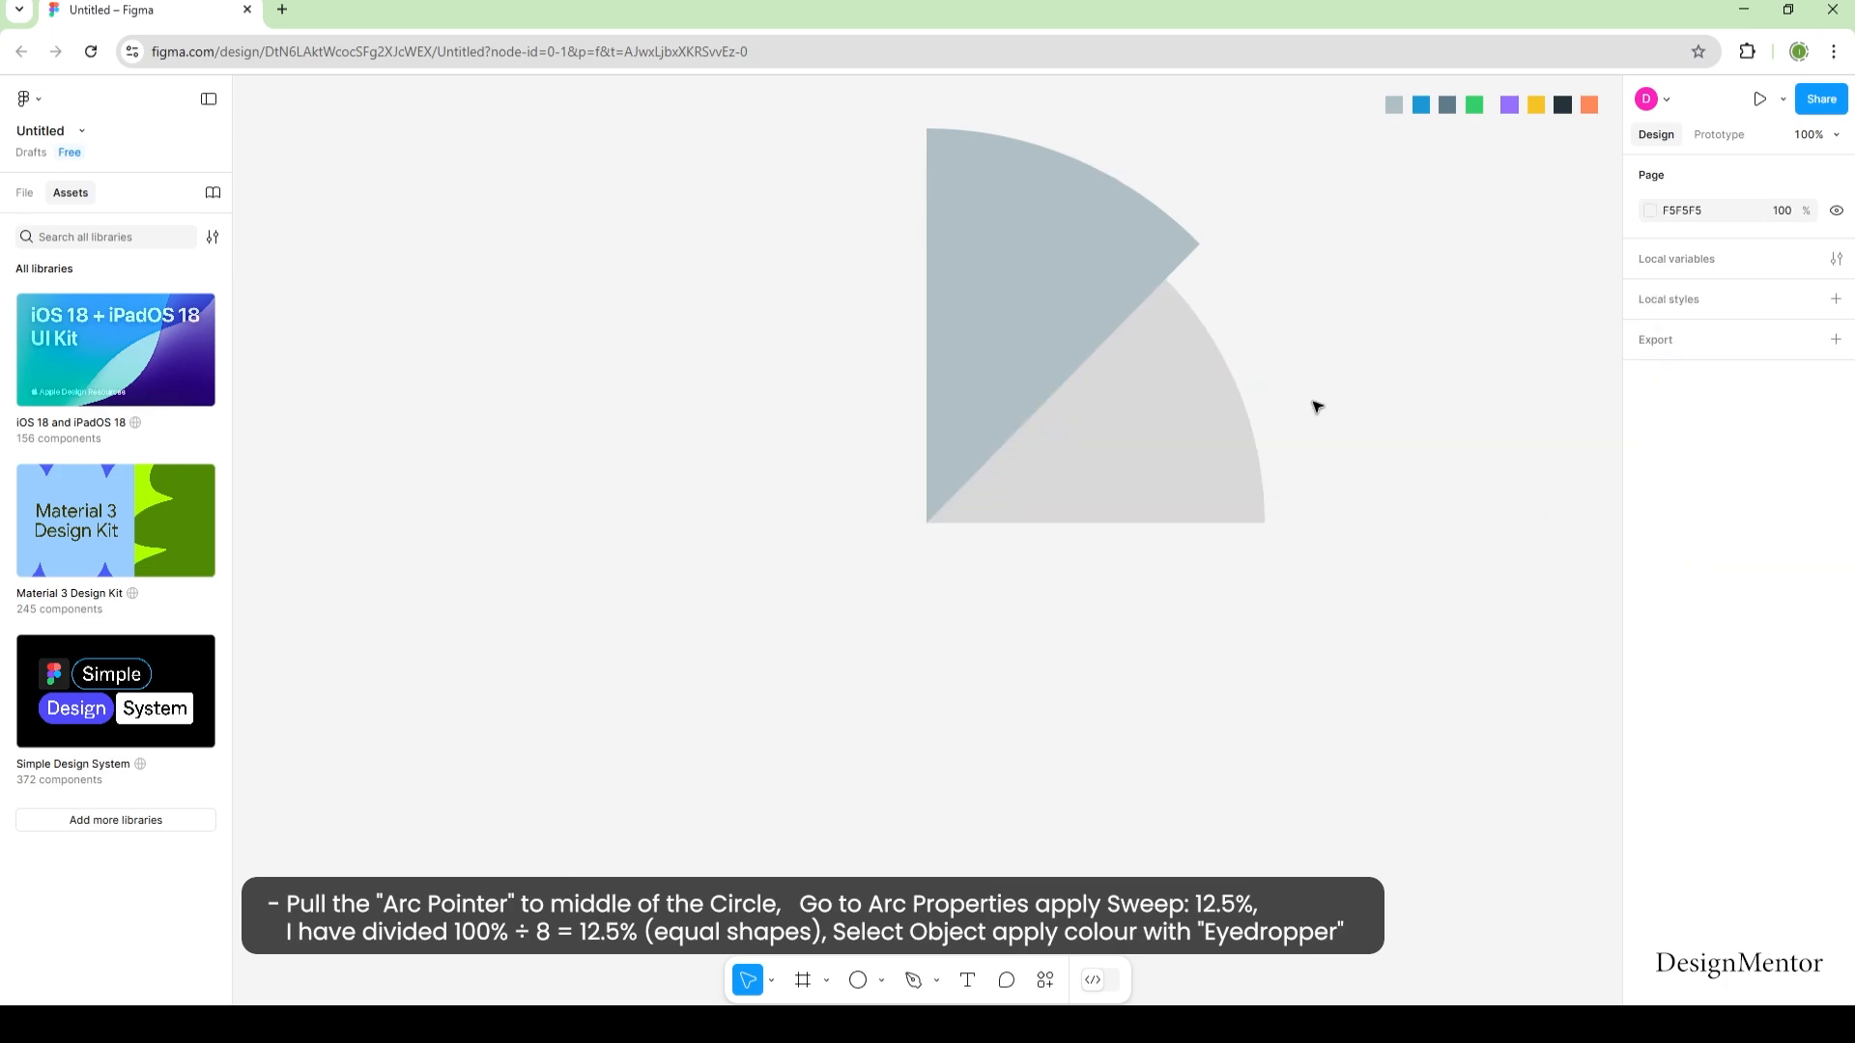
click(1198, 391)
key(i)
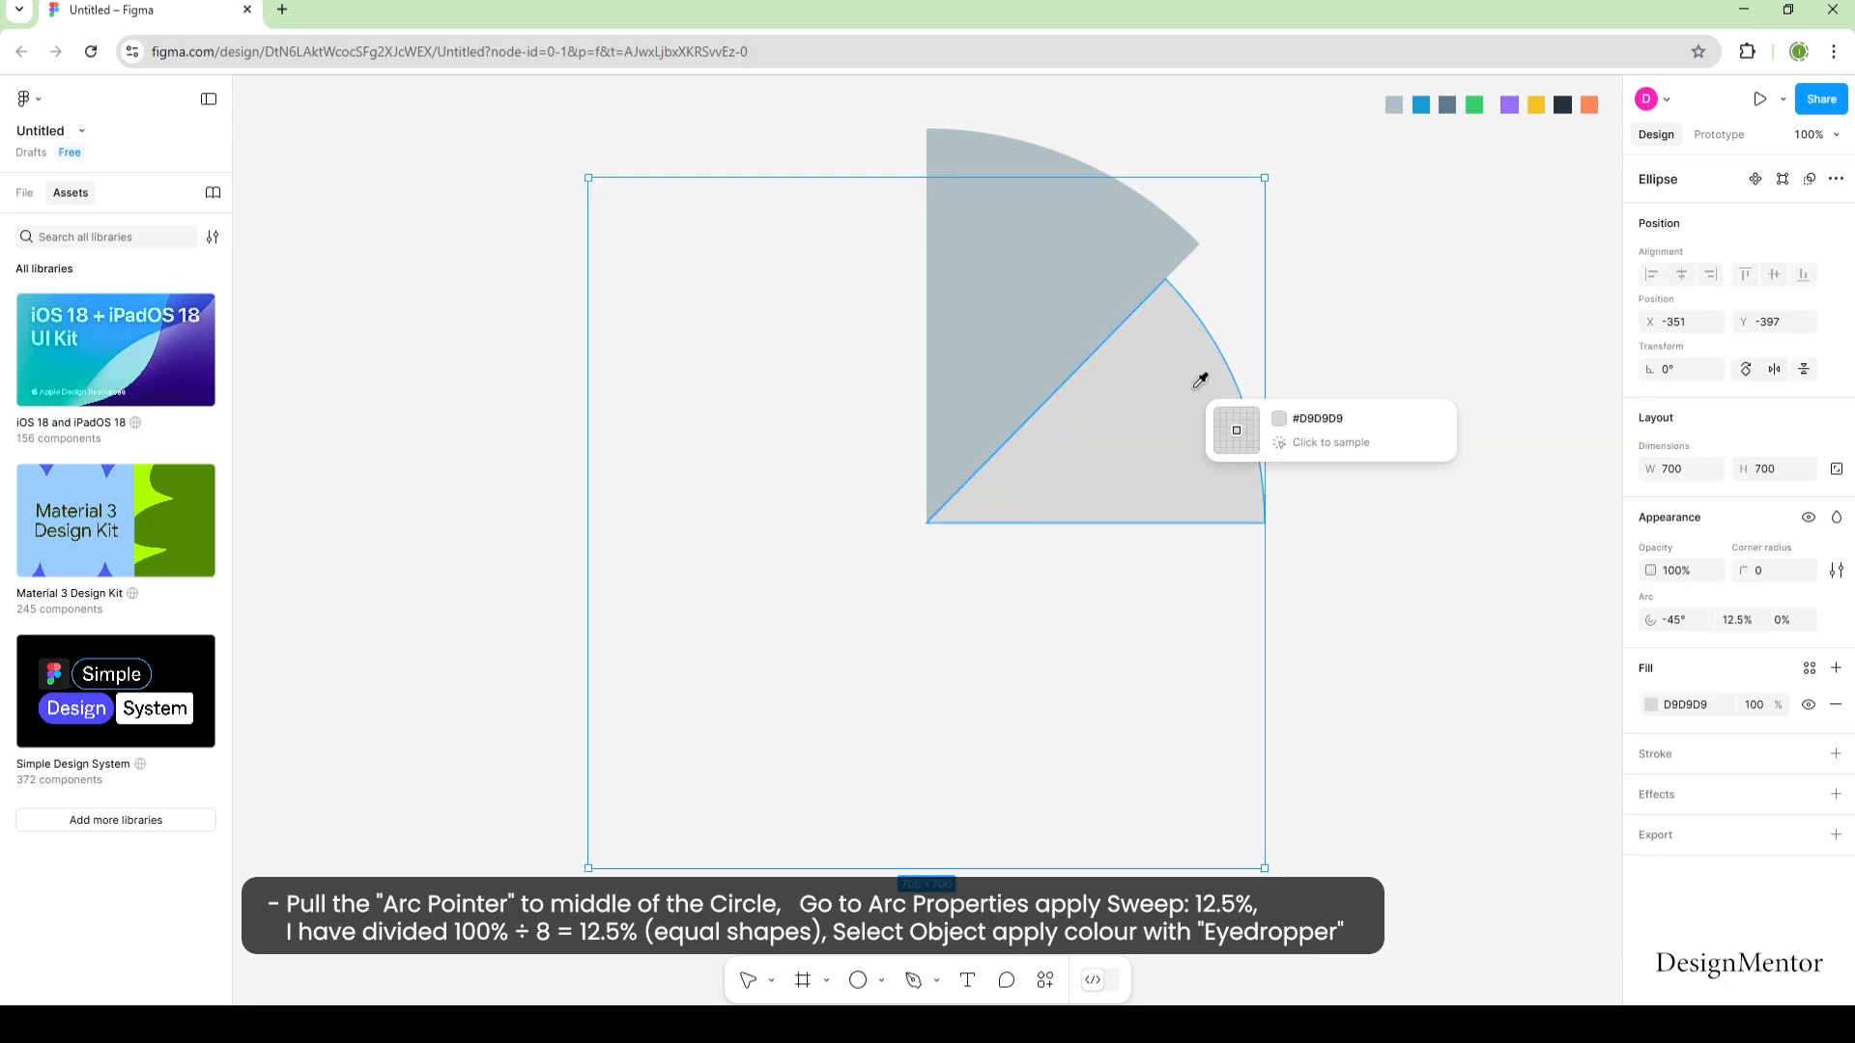
click(1421, 104)
click(1400, 435)
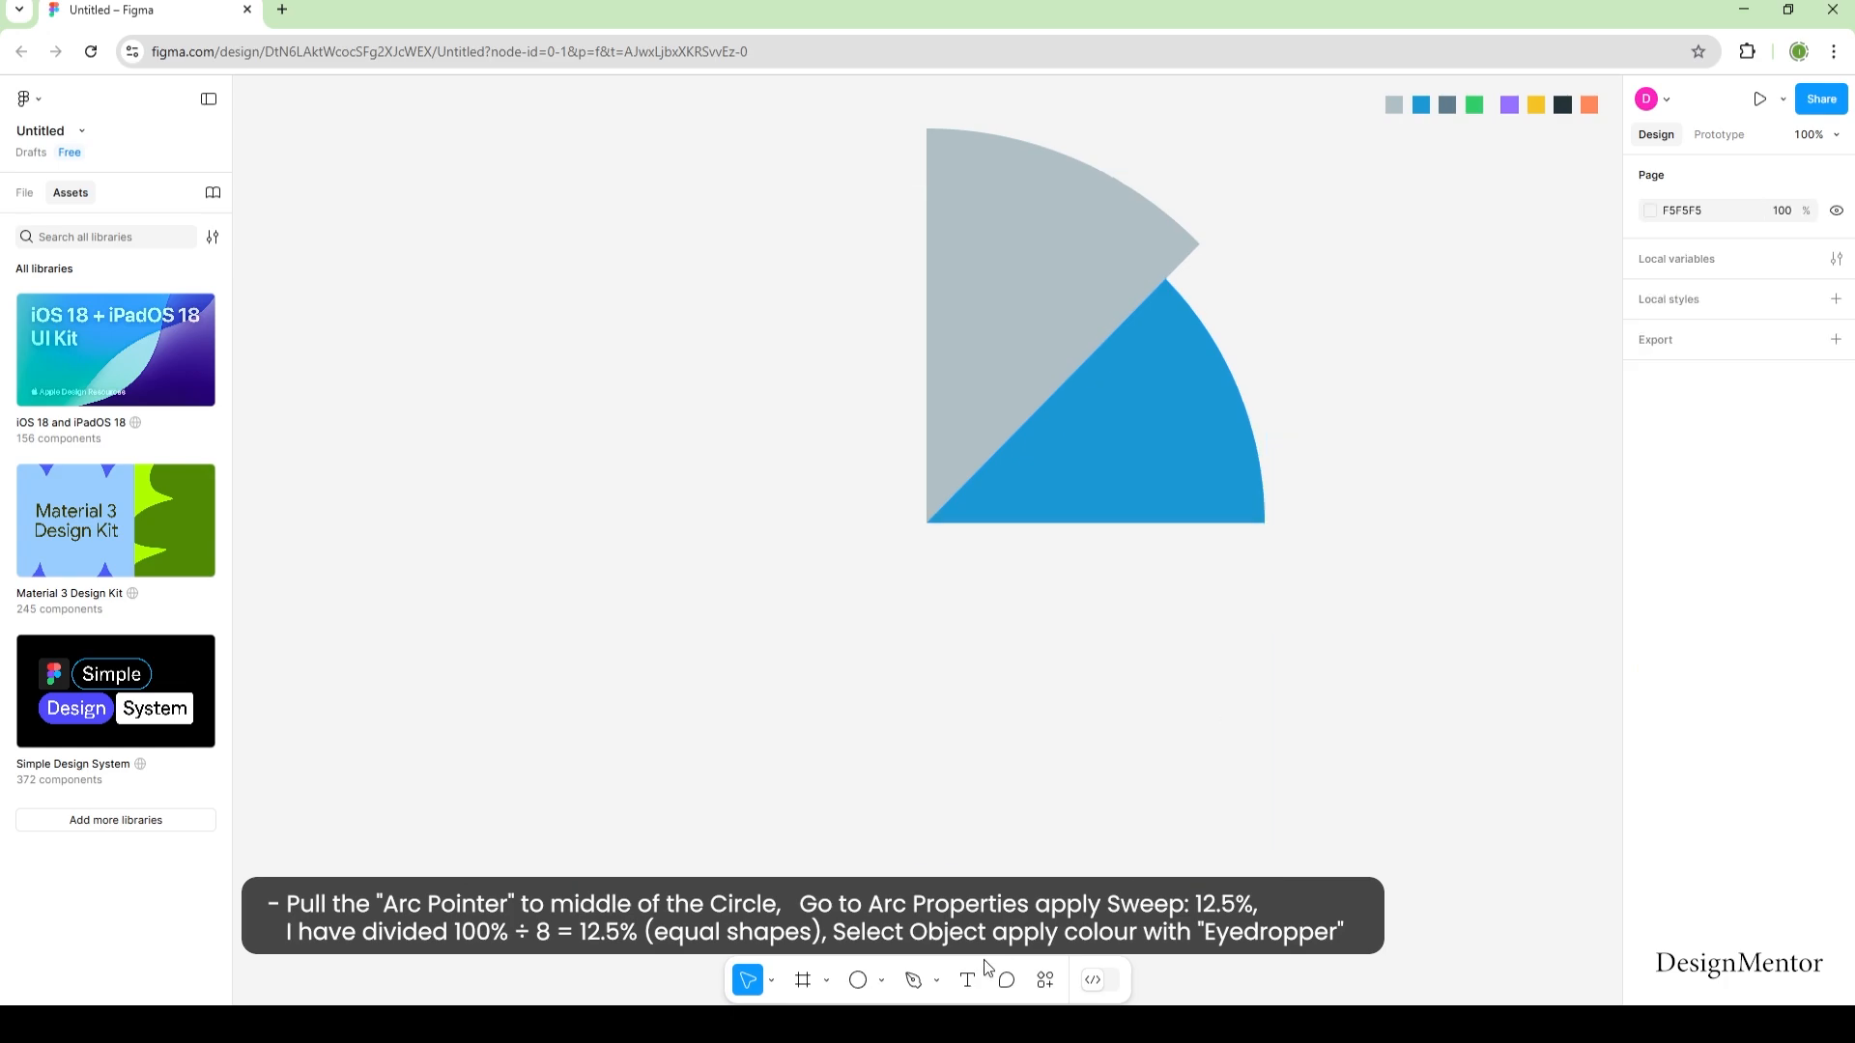
Draw another ellipse near the wedges' shared tip and set its dimensions to 600 × 600.
click(883, 980)
click(879, 861)
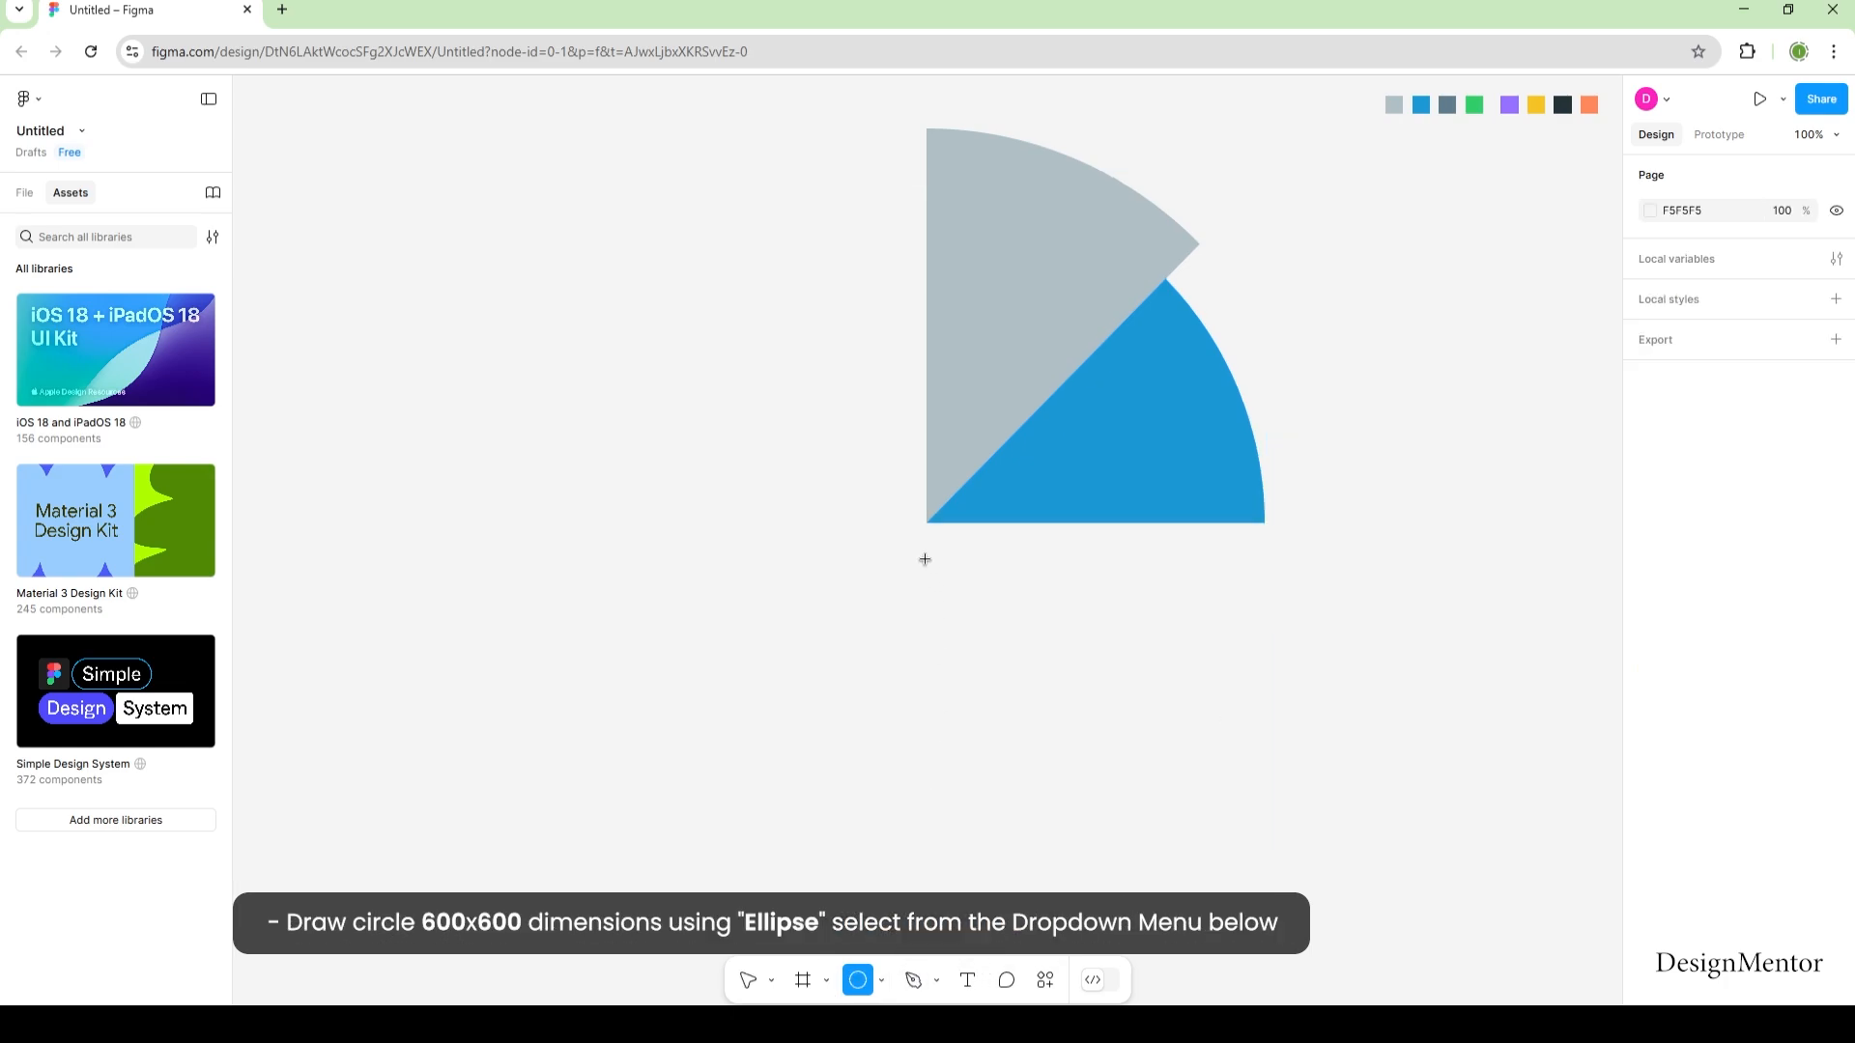
click(920, 528)
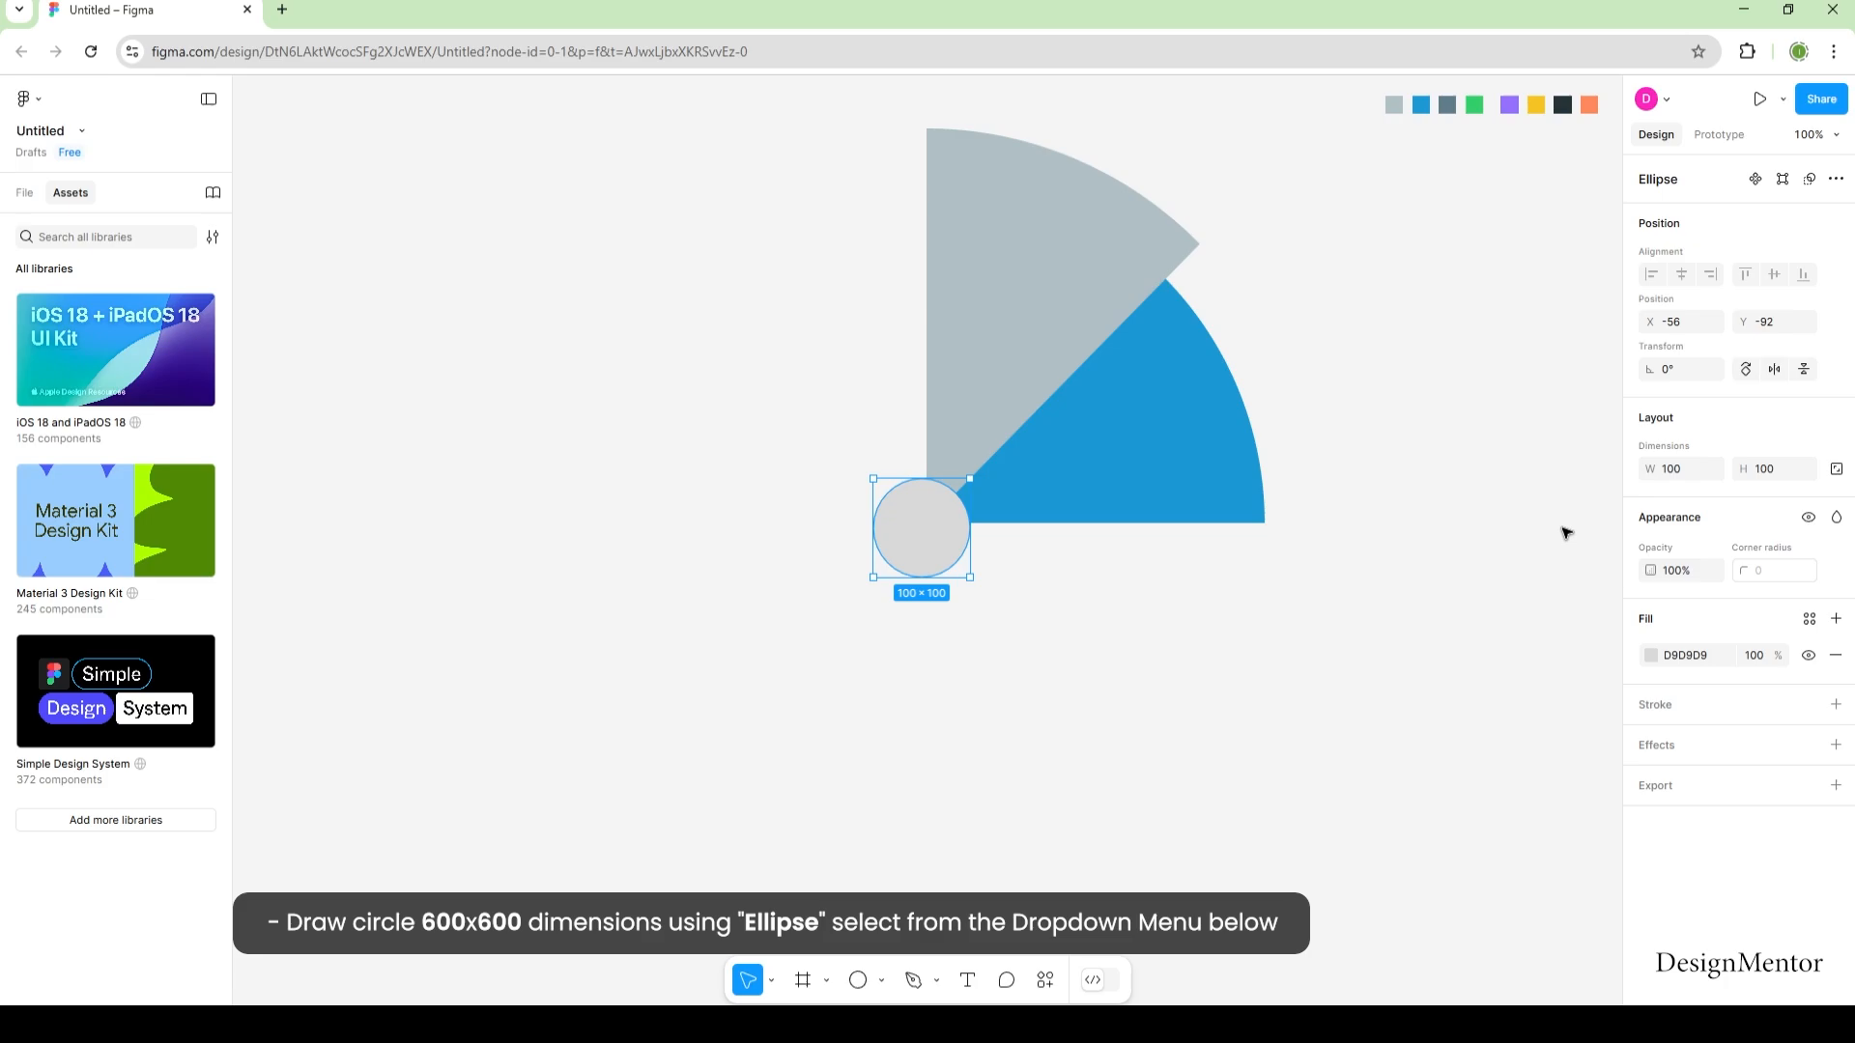
click(1679, 473)
key(Tab)
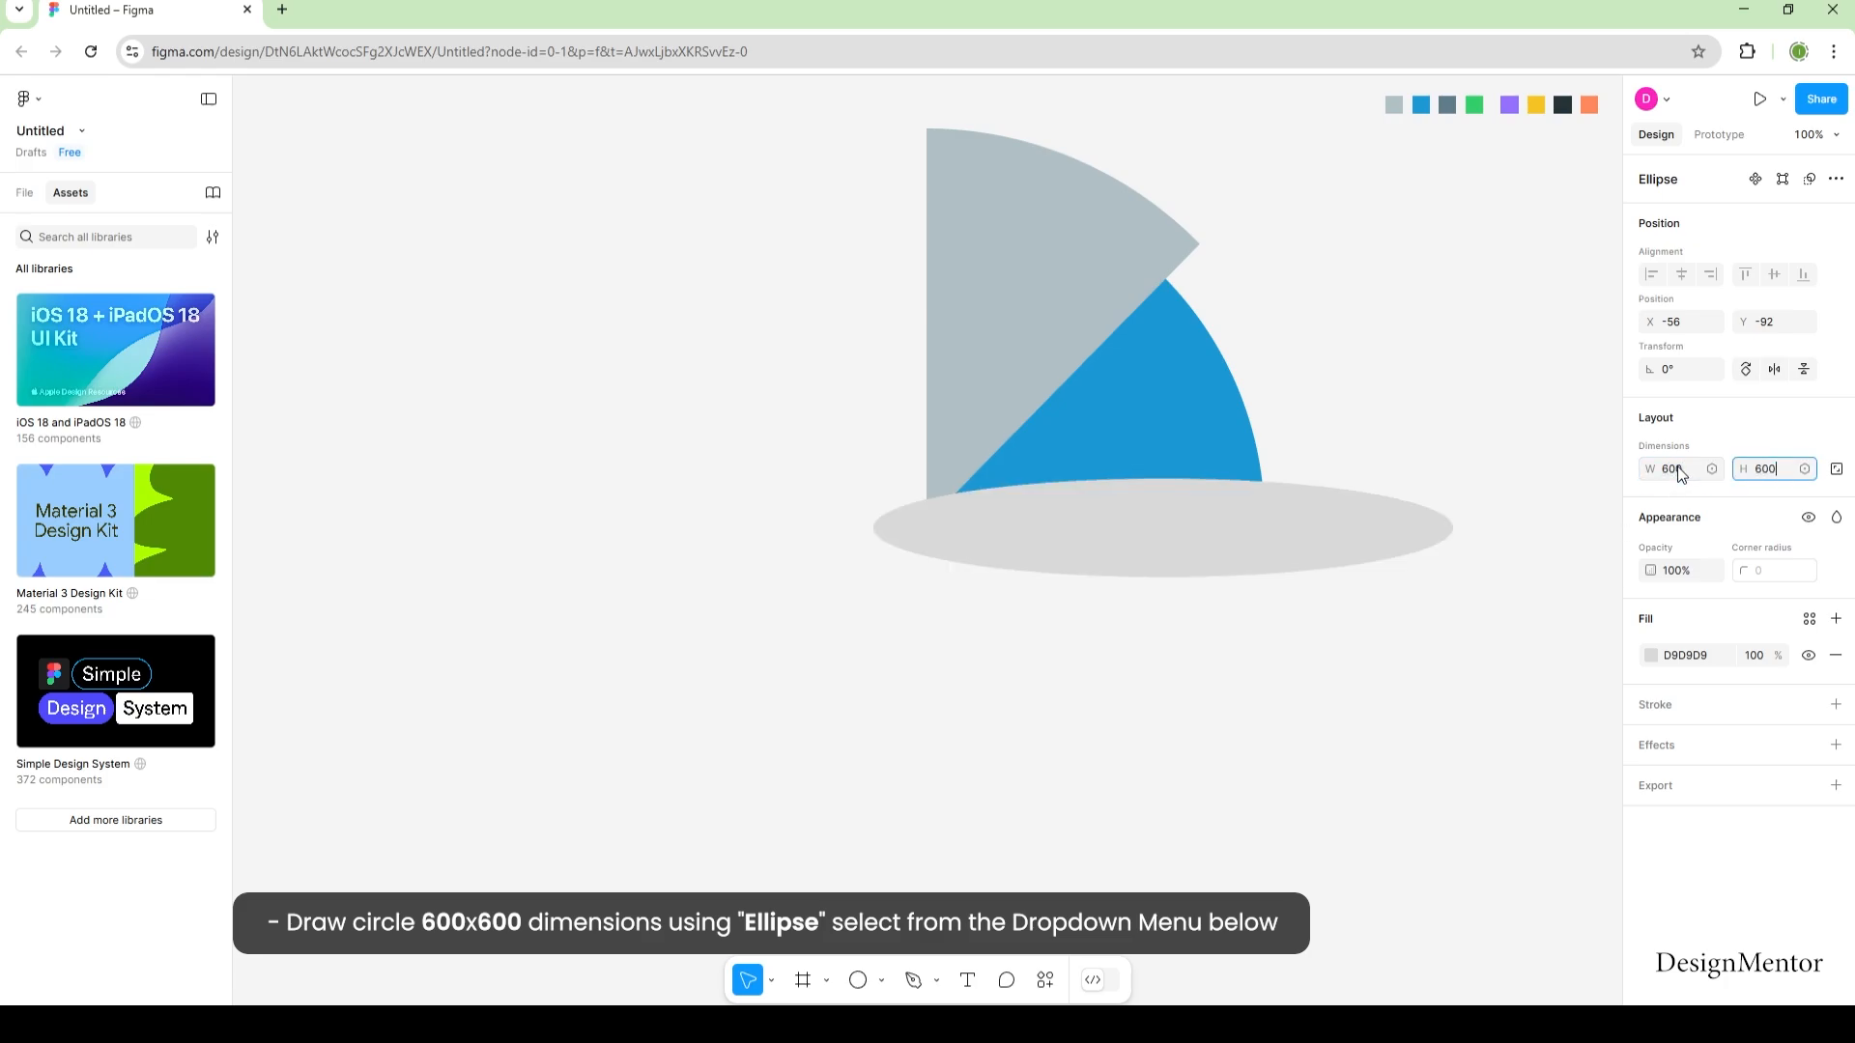
text(600)
key(Return)
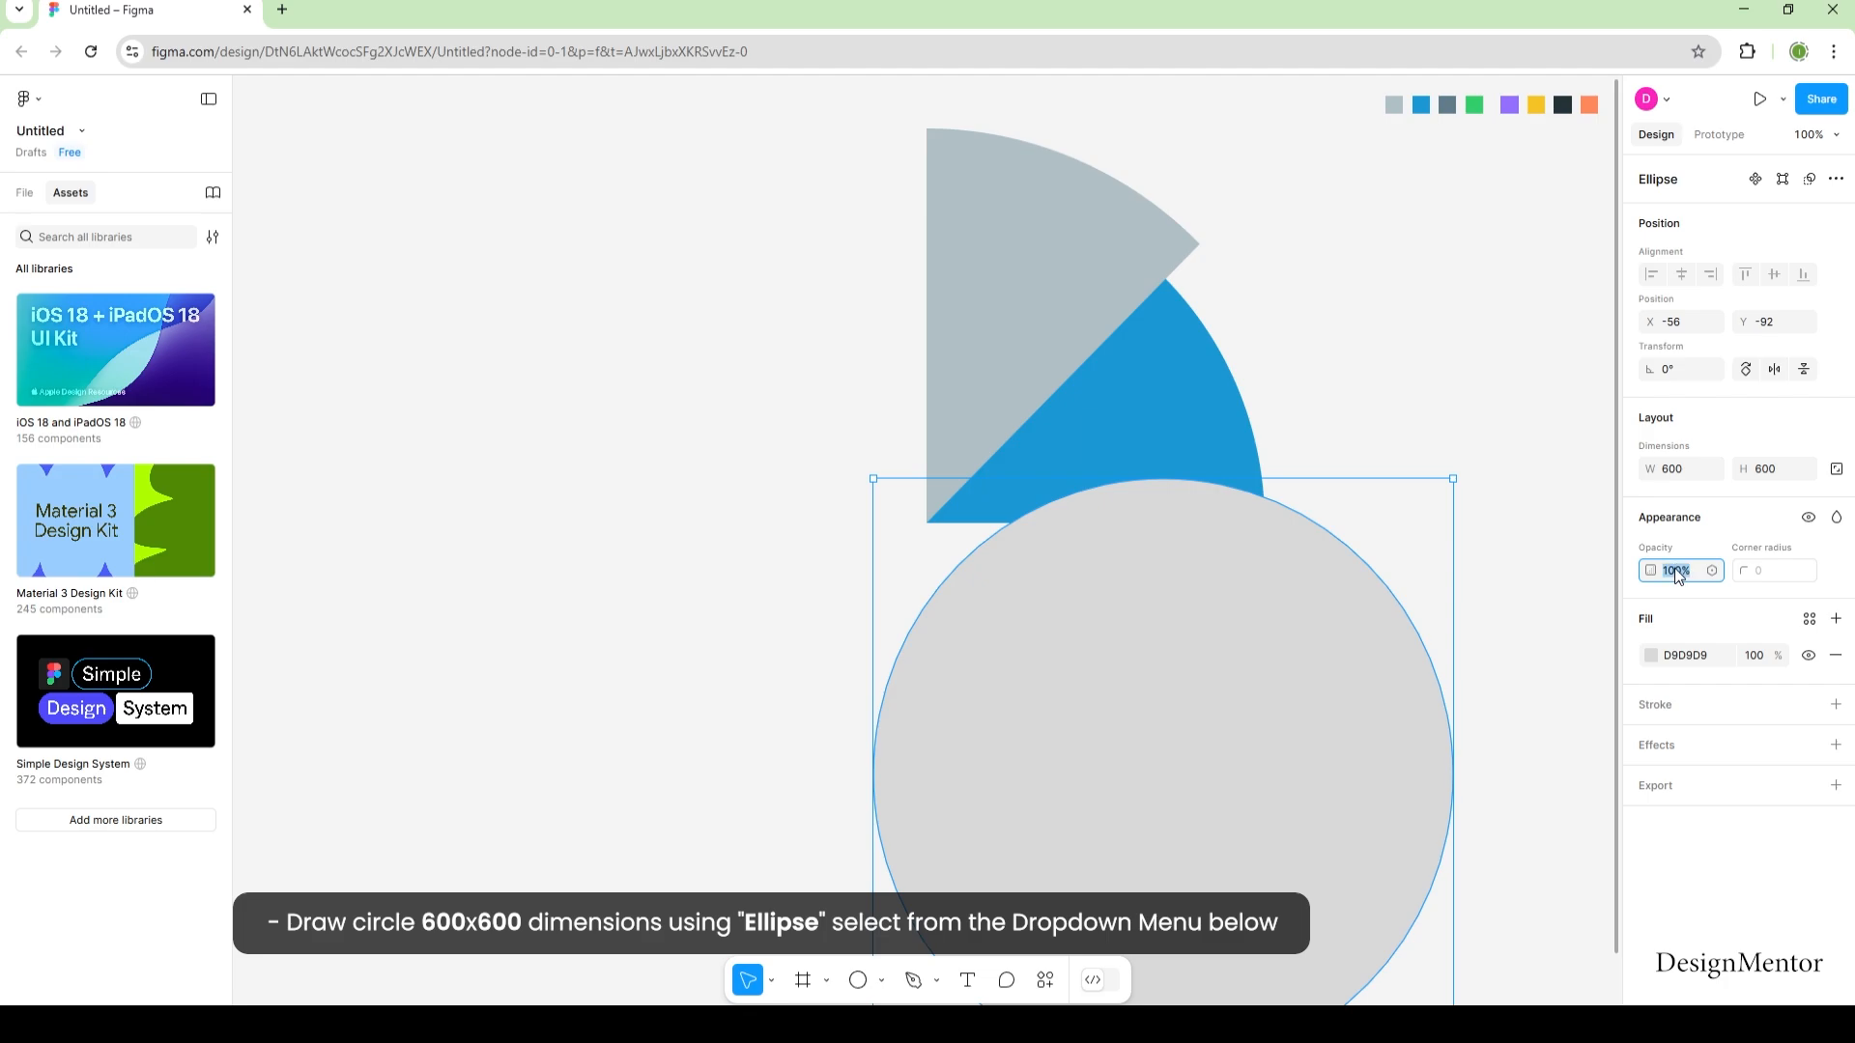
Set the 600 × 600 circle's opacity to 60% and centre the circle on the wedges' shared tip.
text(60)
key(Return)
drag(1280, 751, 1049, 505)
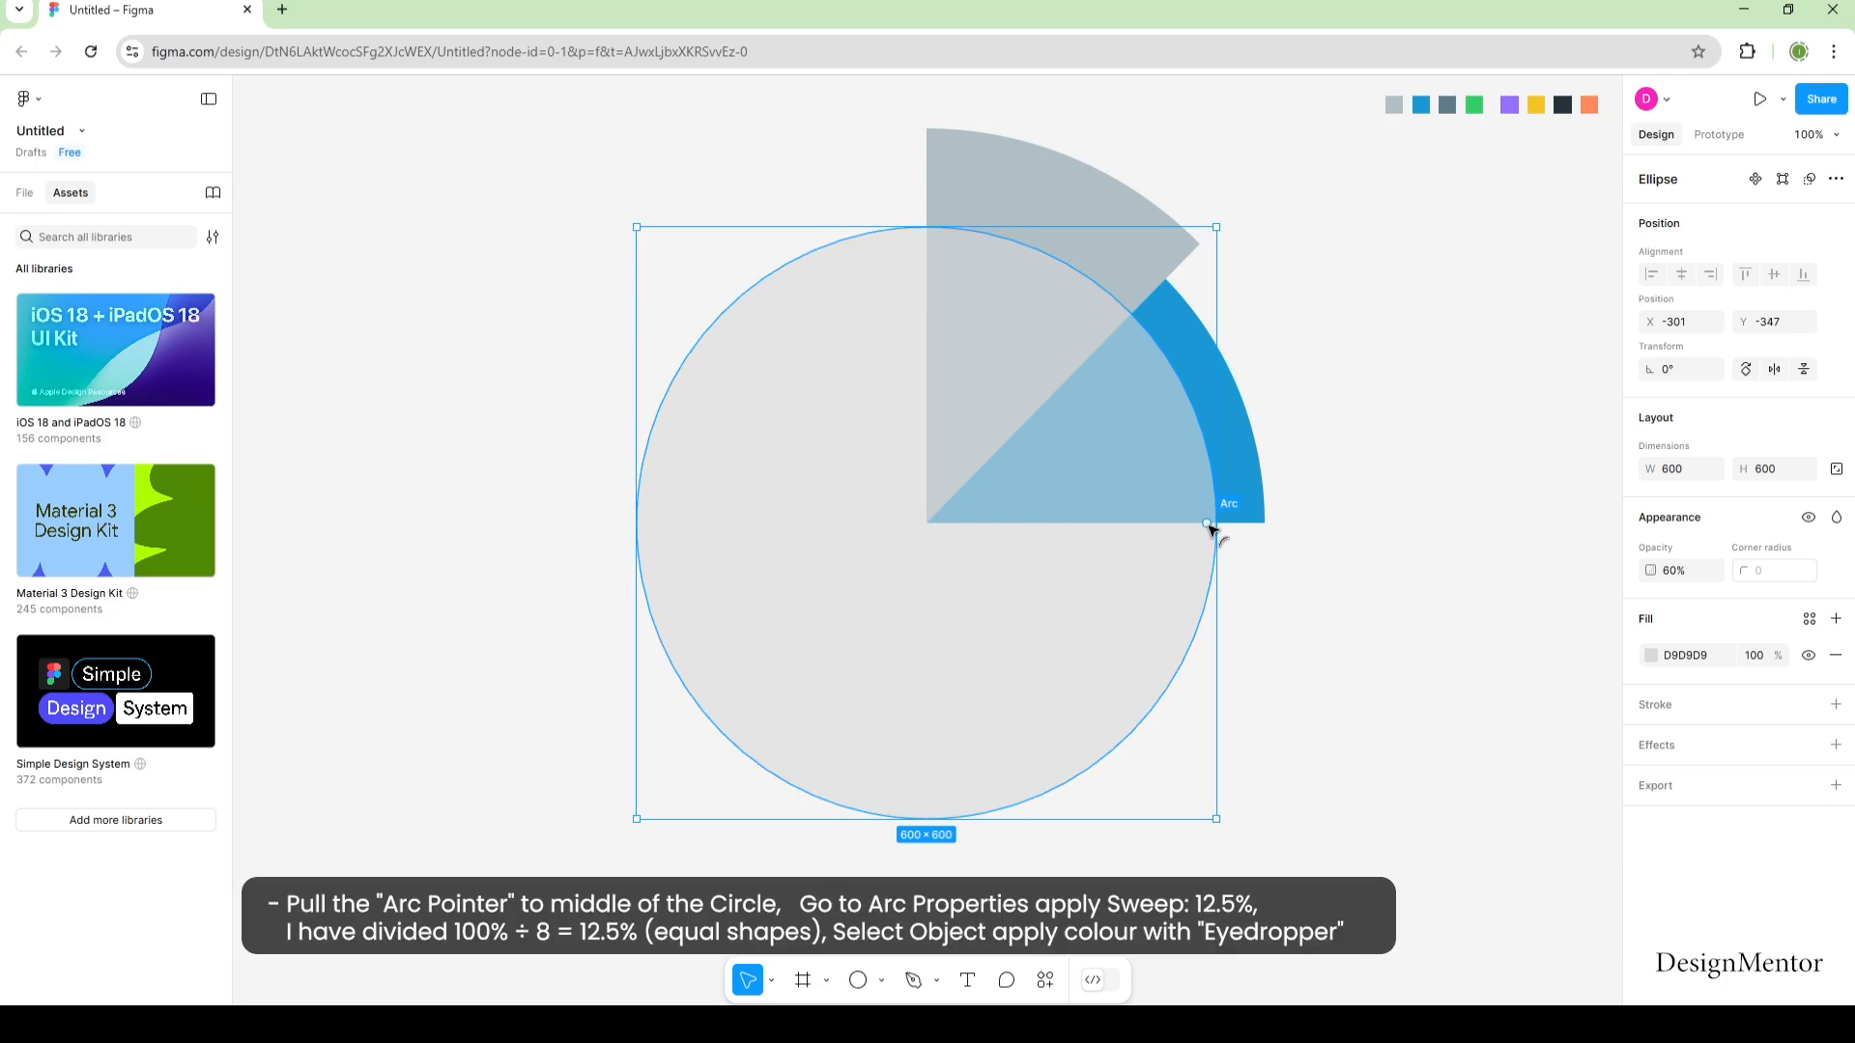
Turn the 600 × 600 circle into a wedge below the blue one with a 12.5% arc sweep.
drag(1209, 524, 927, 524)
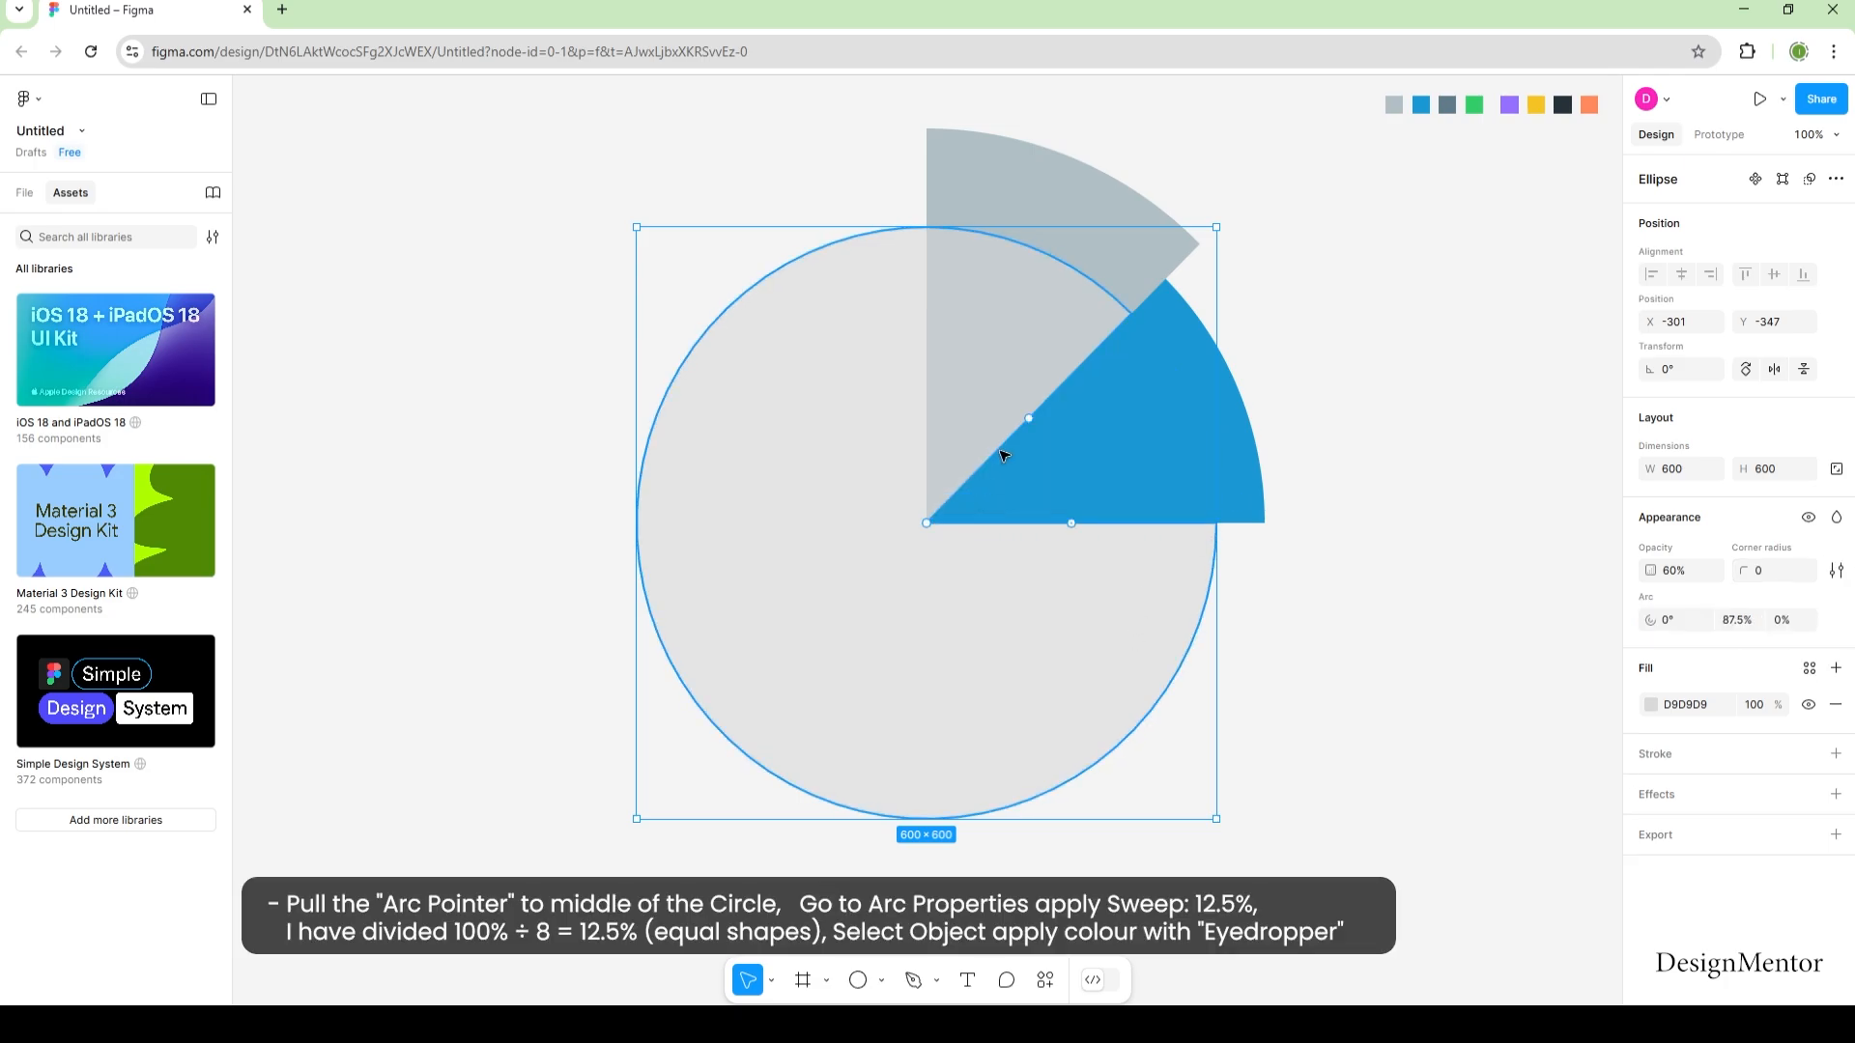
click(1738, 624)
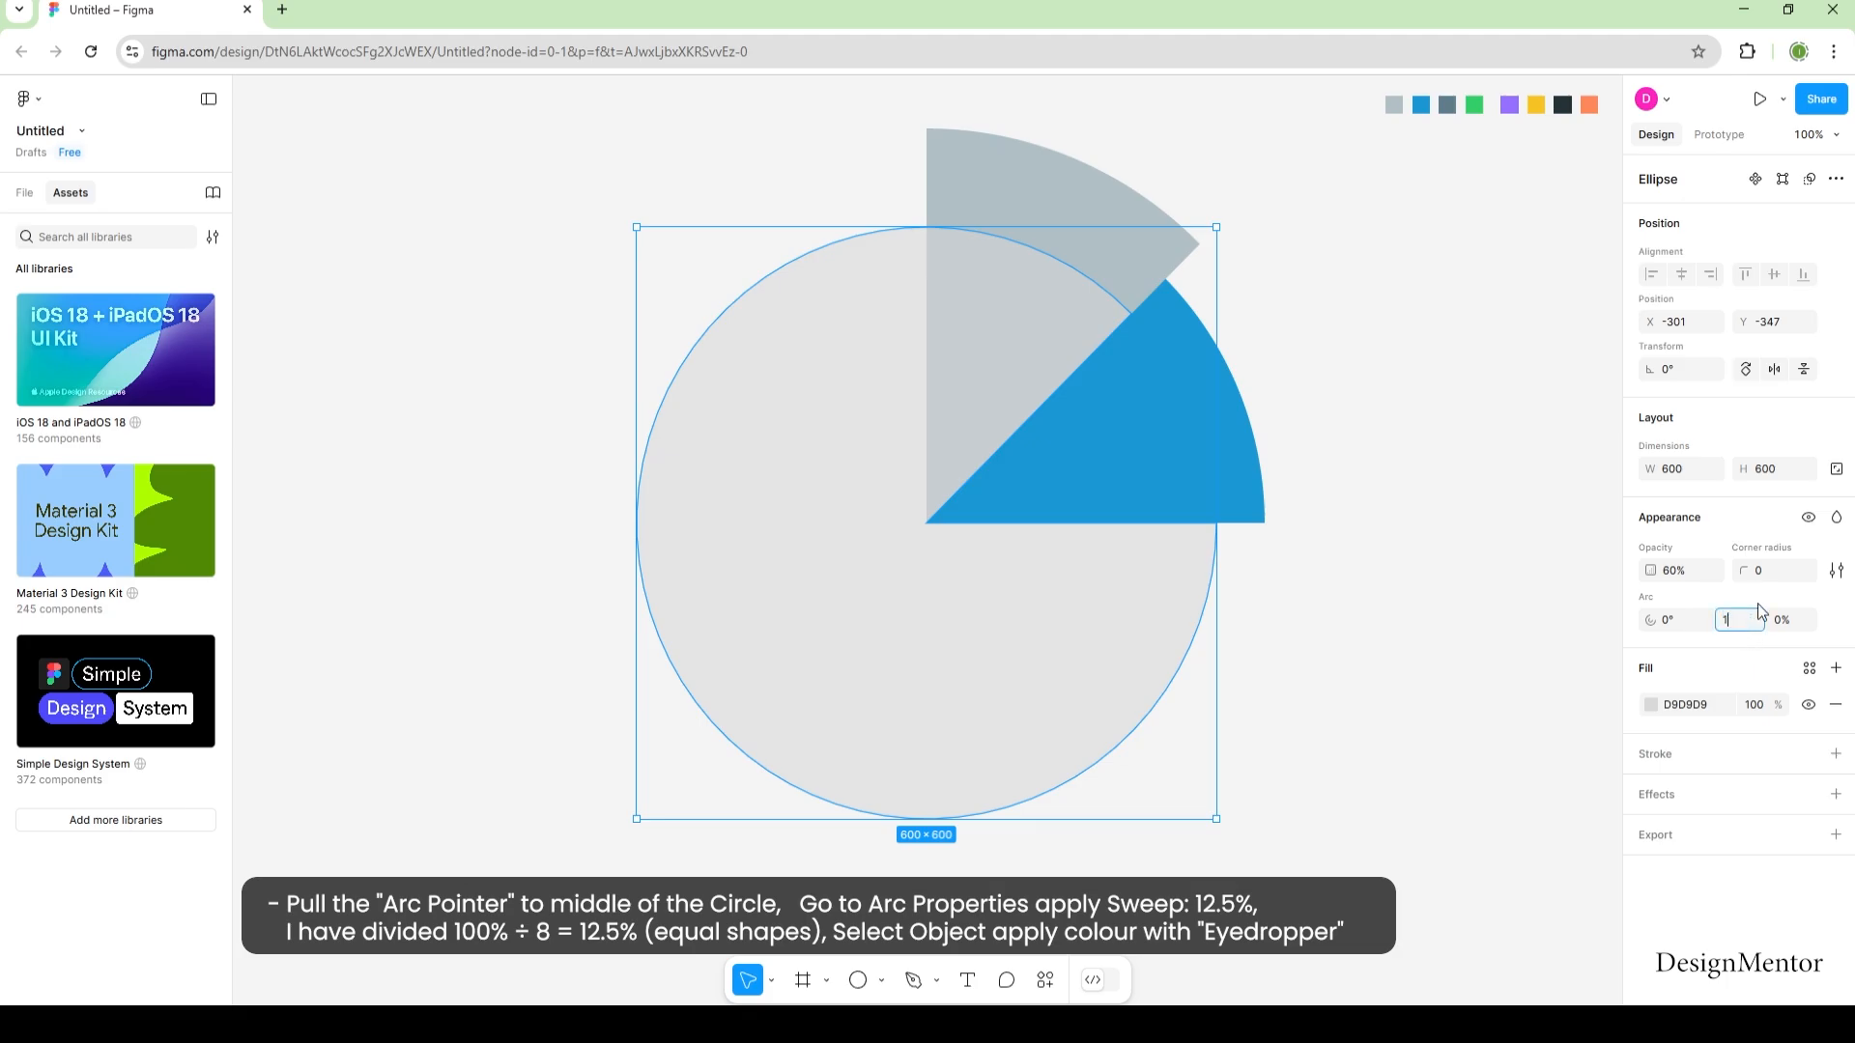
key(Return)
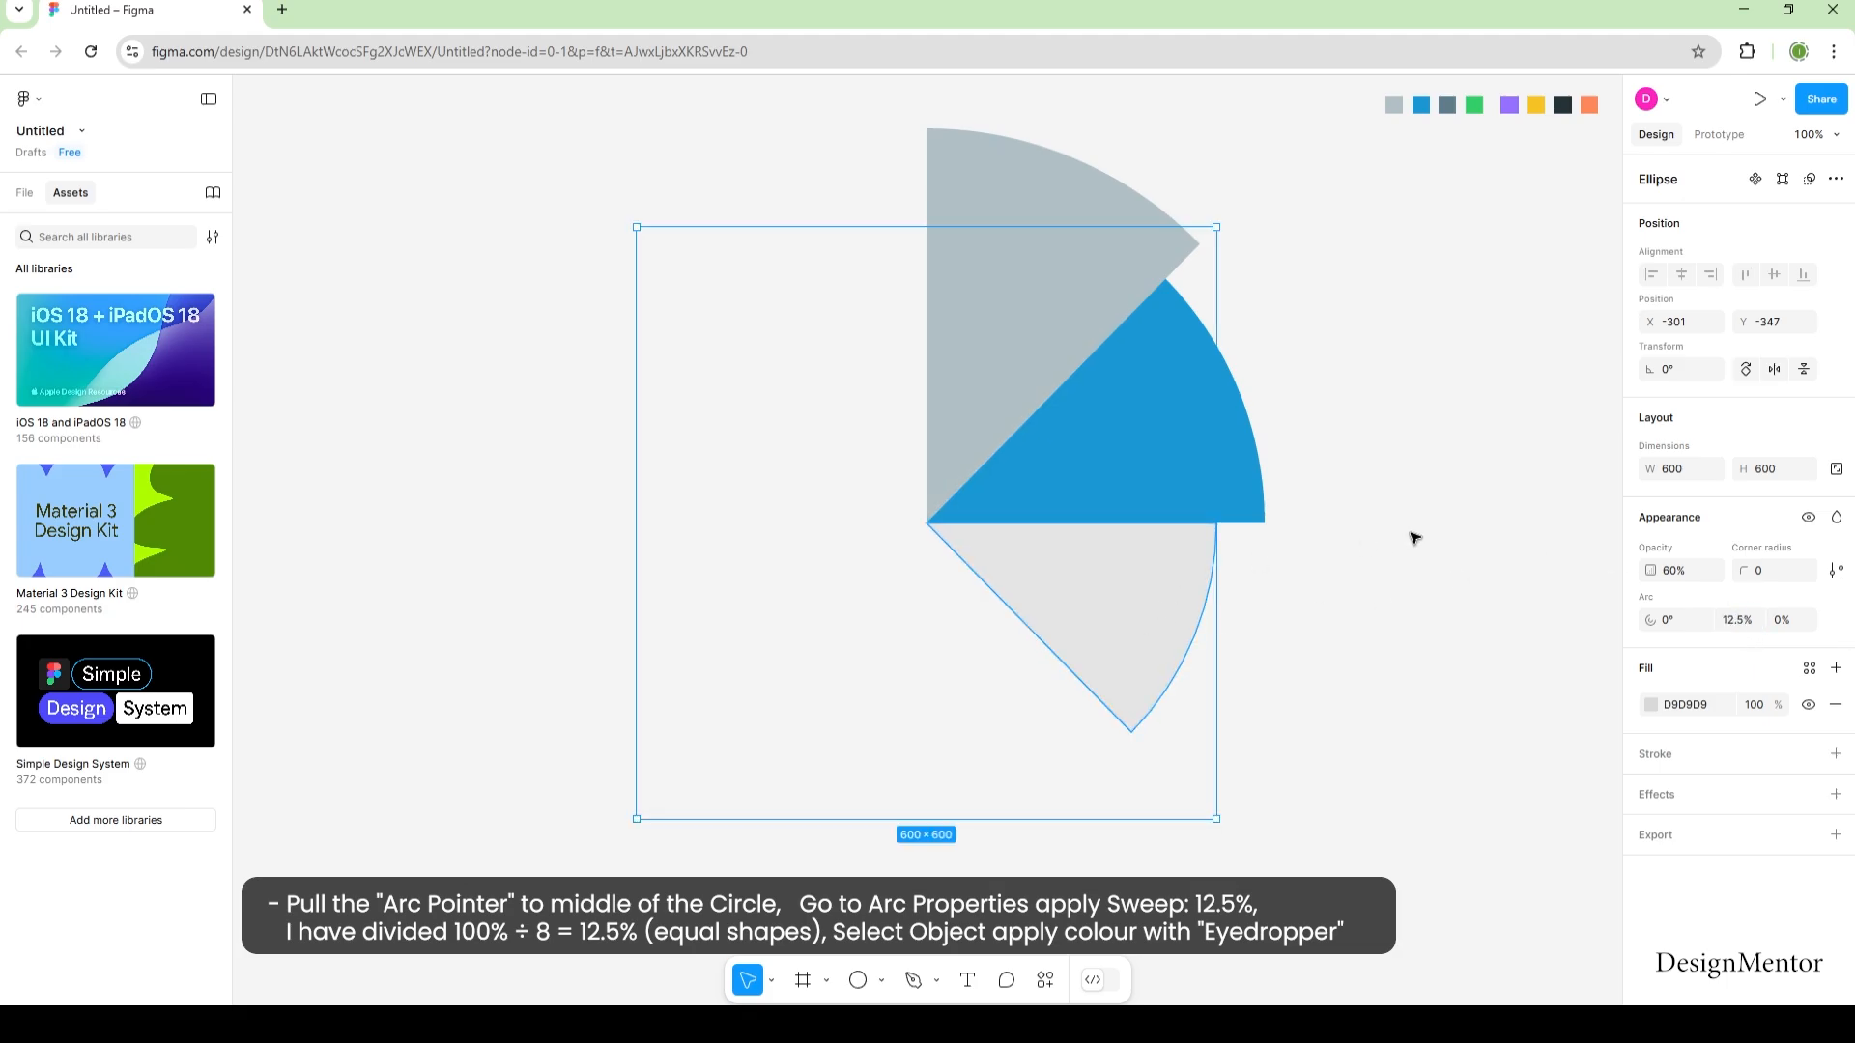
click(1414, 537)
Set the third wedge's opacity to 100% and fill it with the slate swatch colour #617D8B using the eyedropper.
click(1162, 592)
click(1683, 572)
text(100)
key(Return)
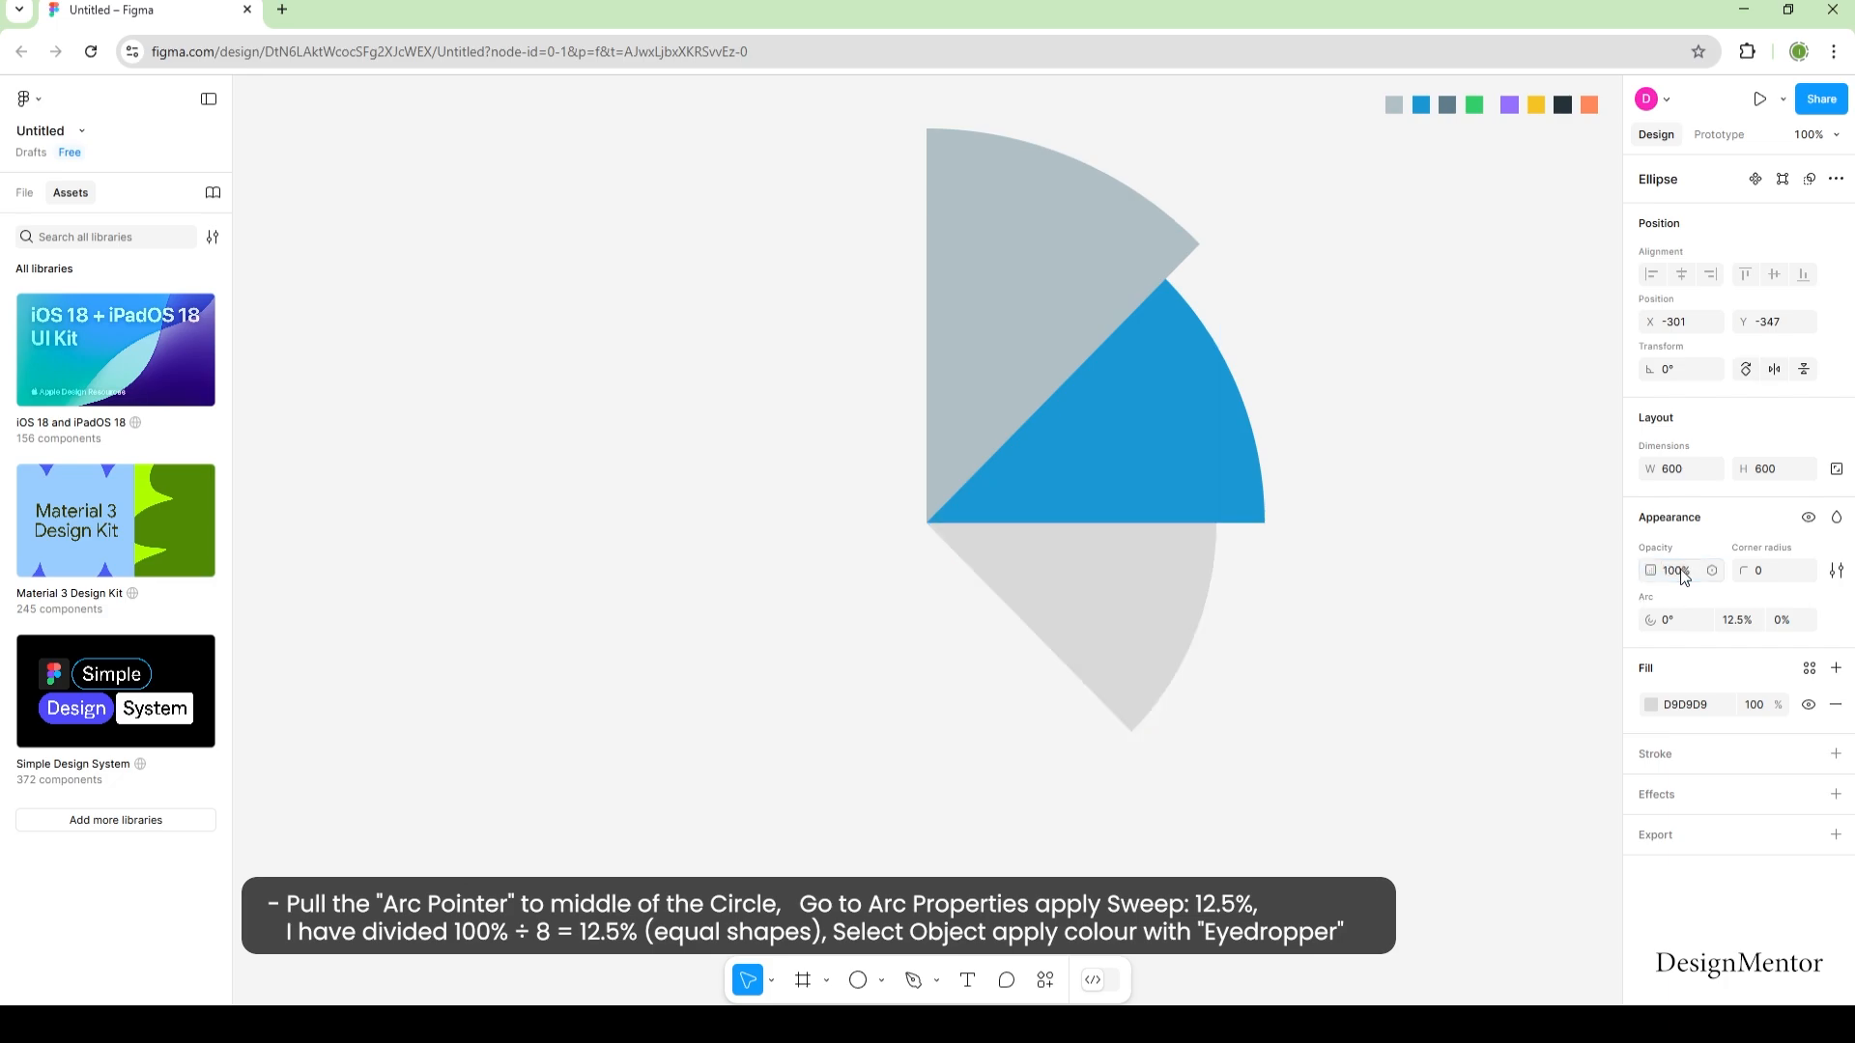
click(1534, 623)
click(1148, 592)
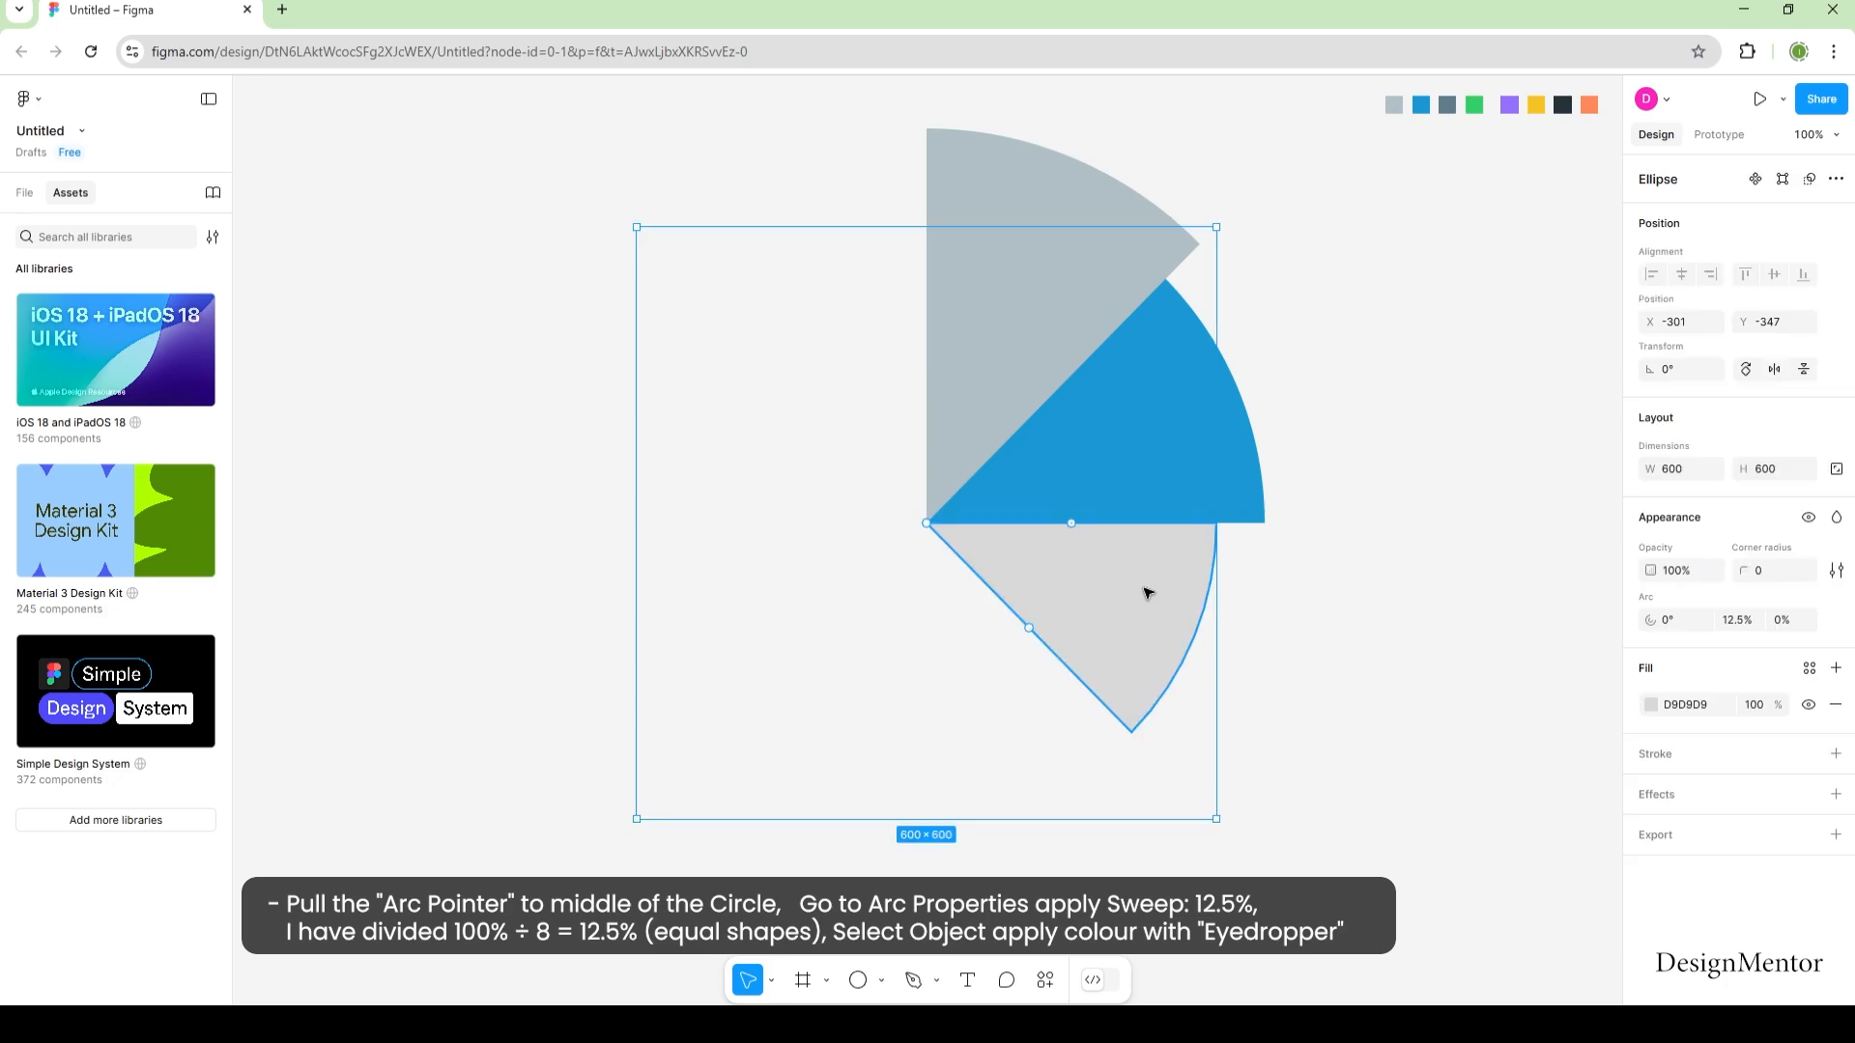
key(i)
click(1449, 106)
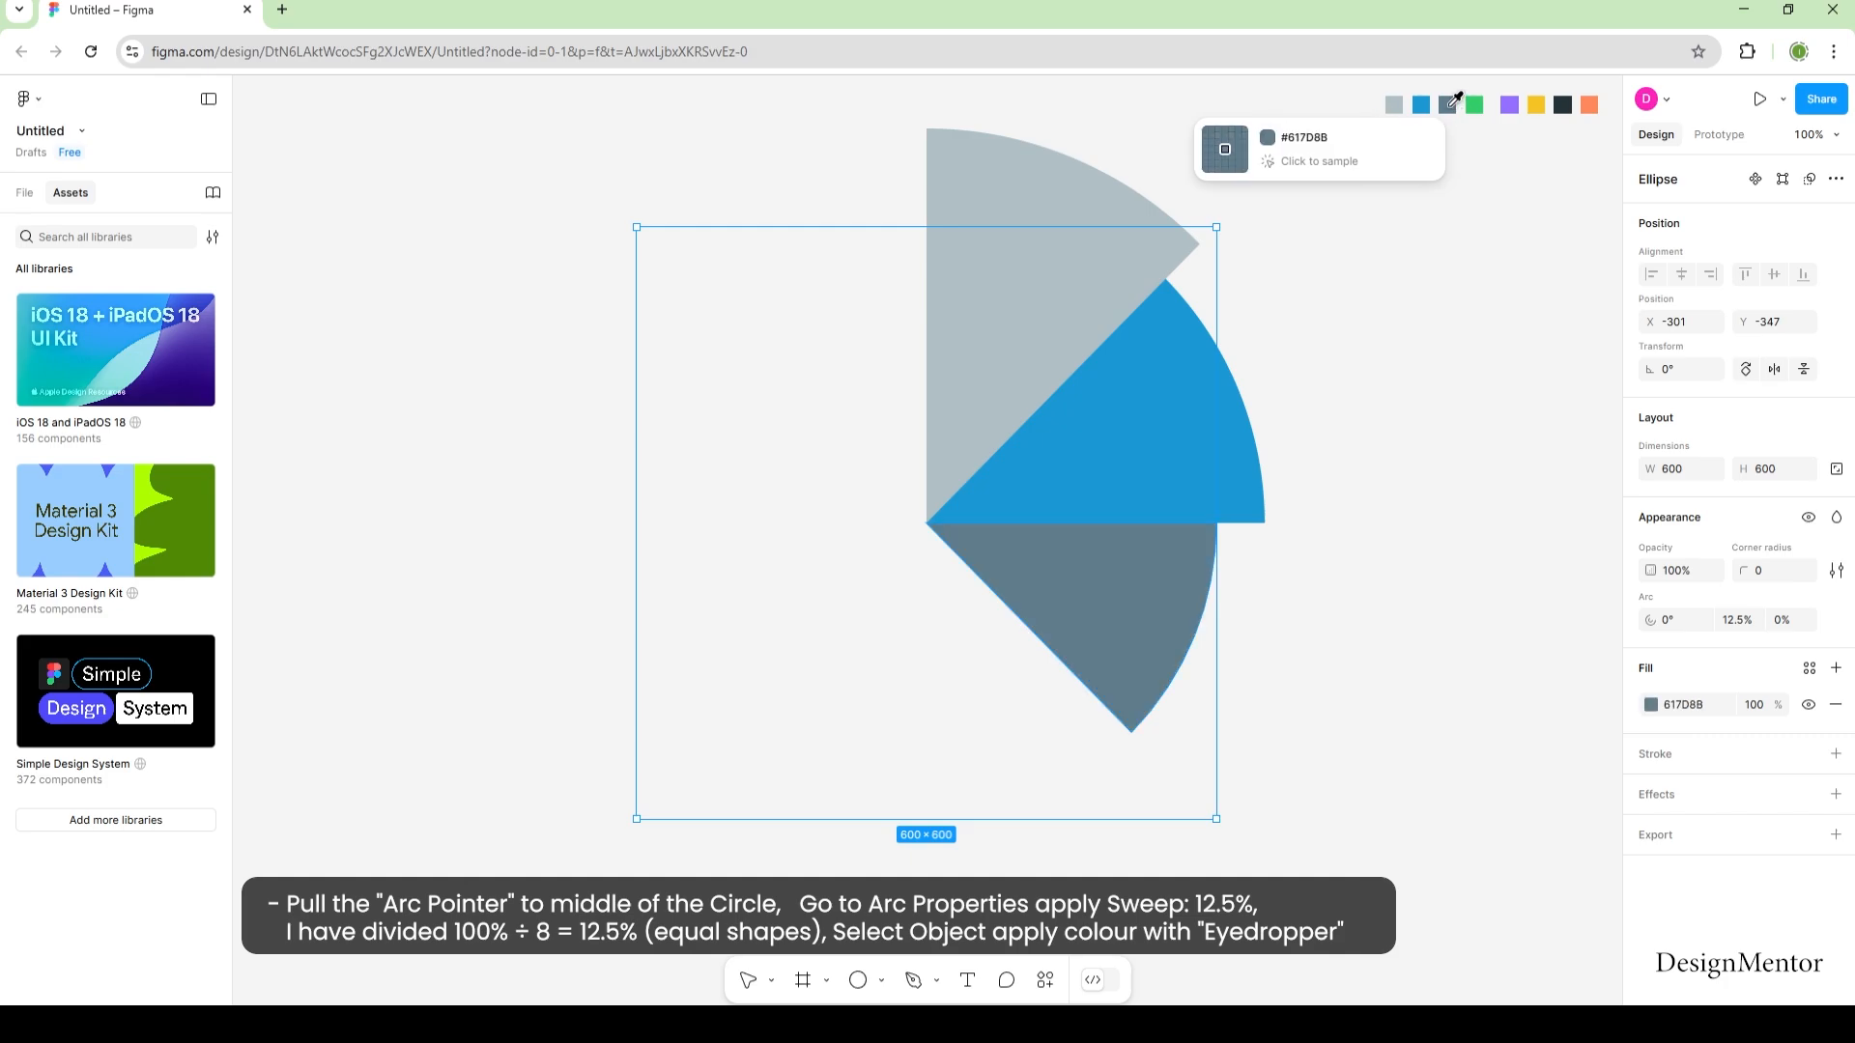
click(1404, 644)
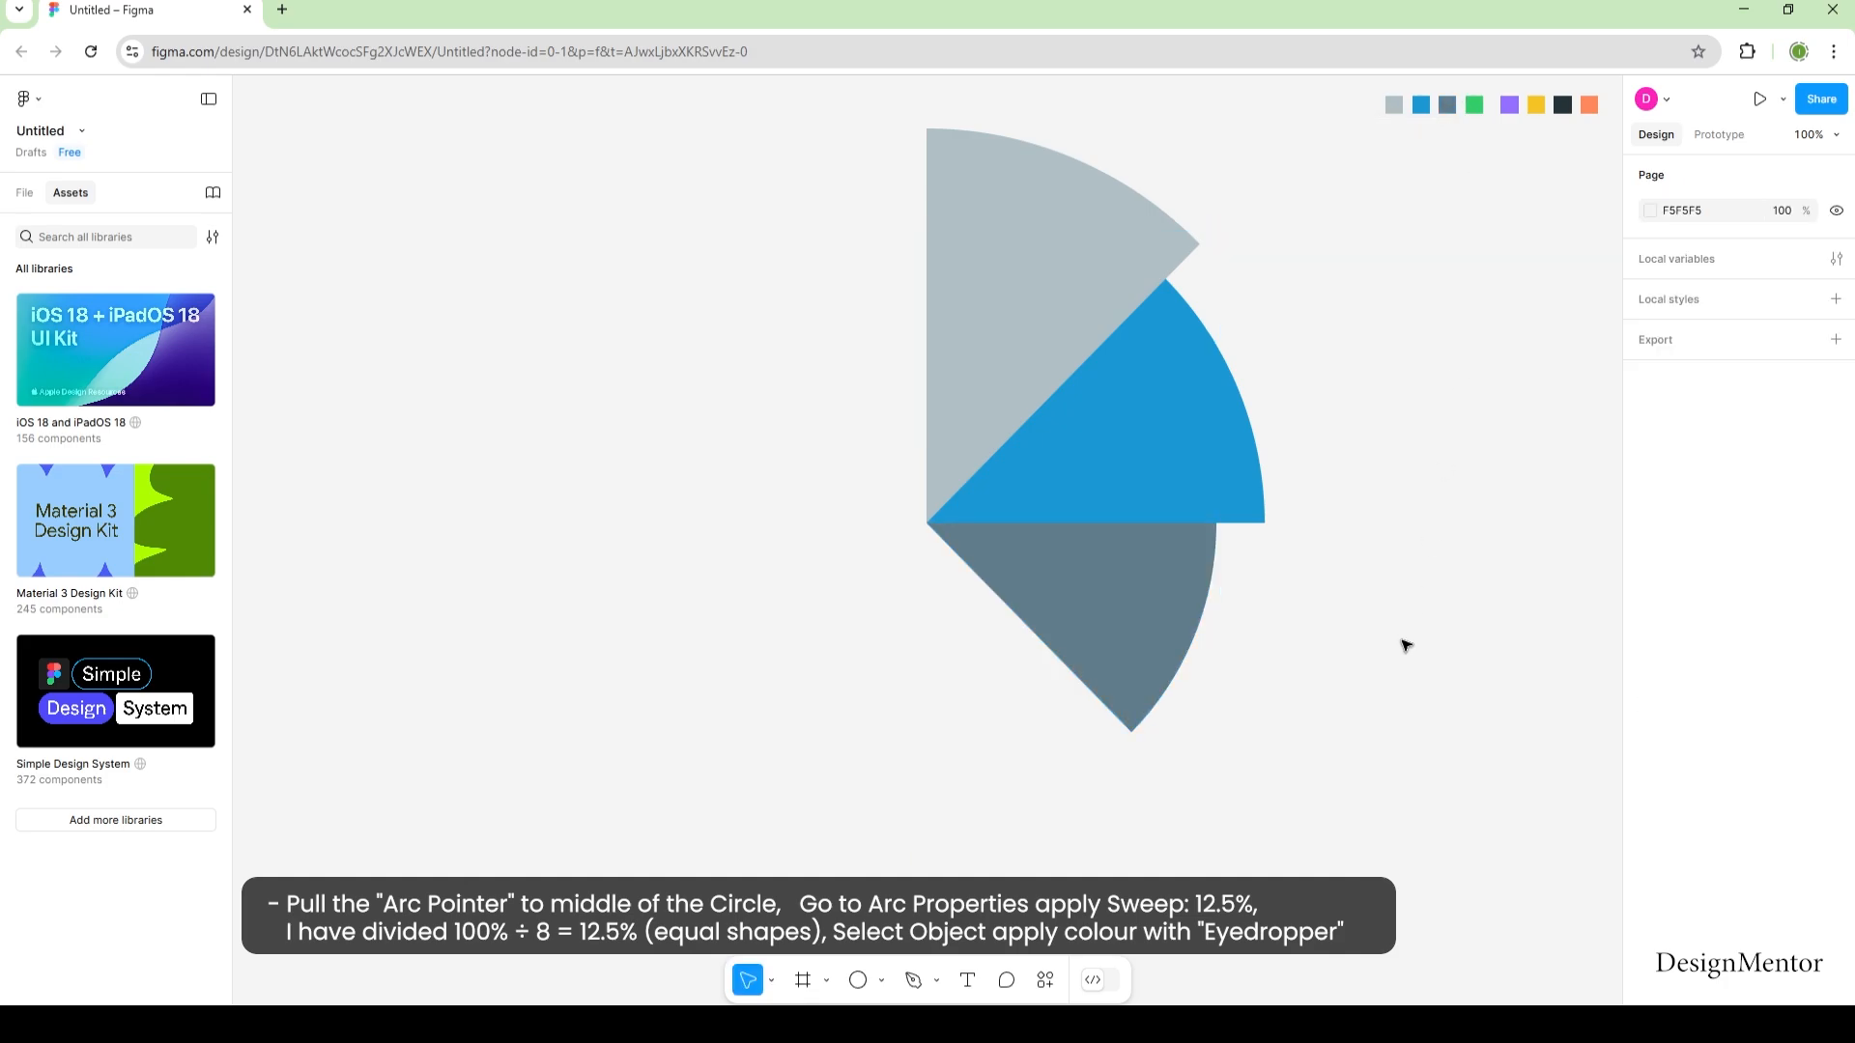
Draw an ellipse for the fourth wedge near the shared tip and set its dimensions to 600 × 600.
click(882, 981)
click(891, 856)
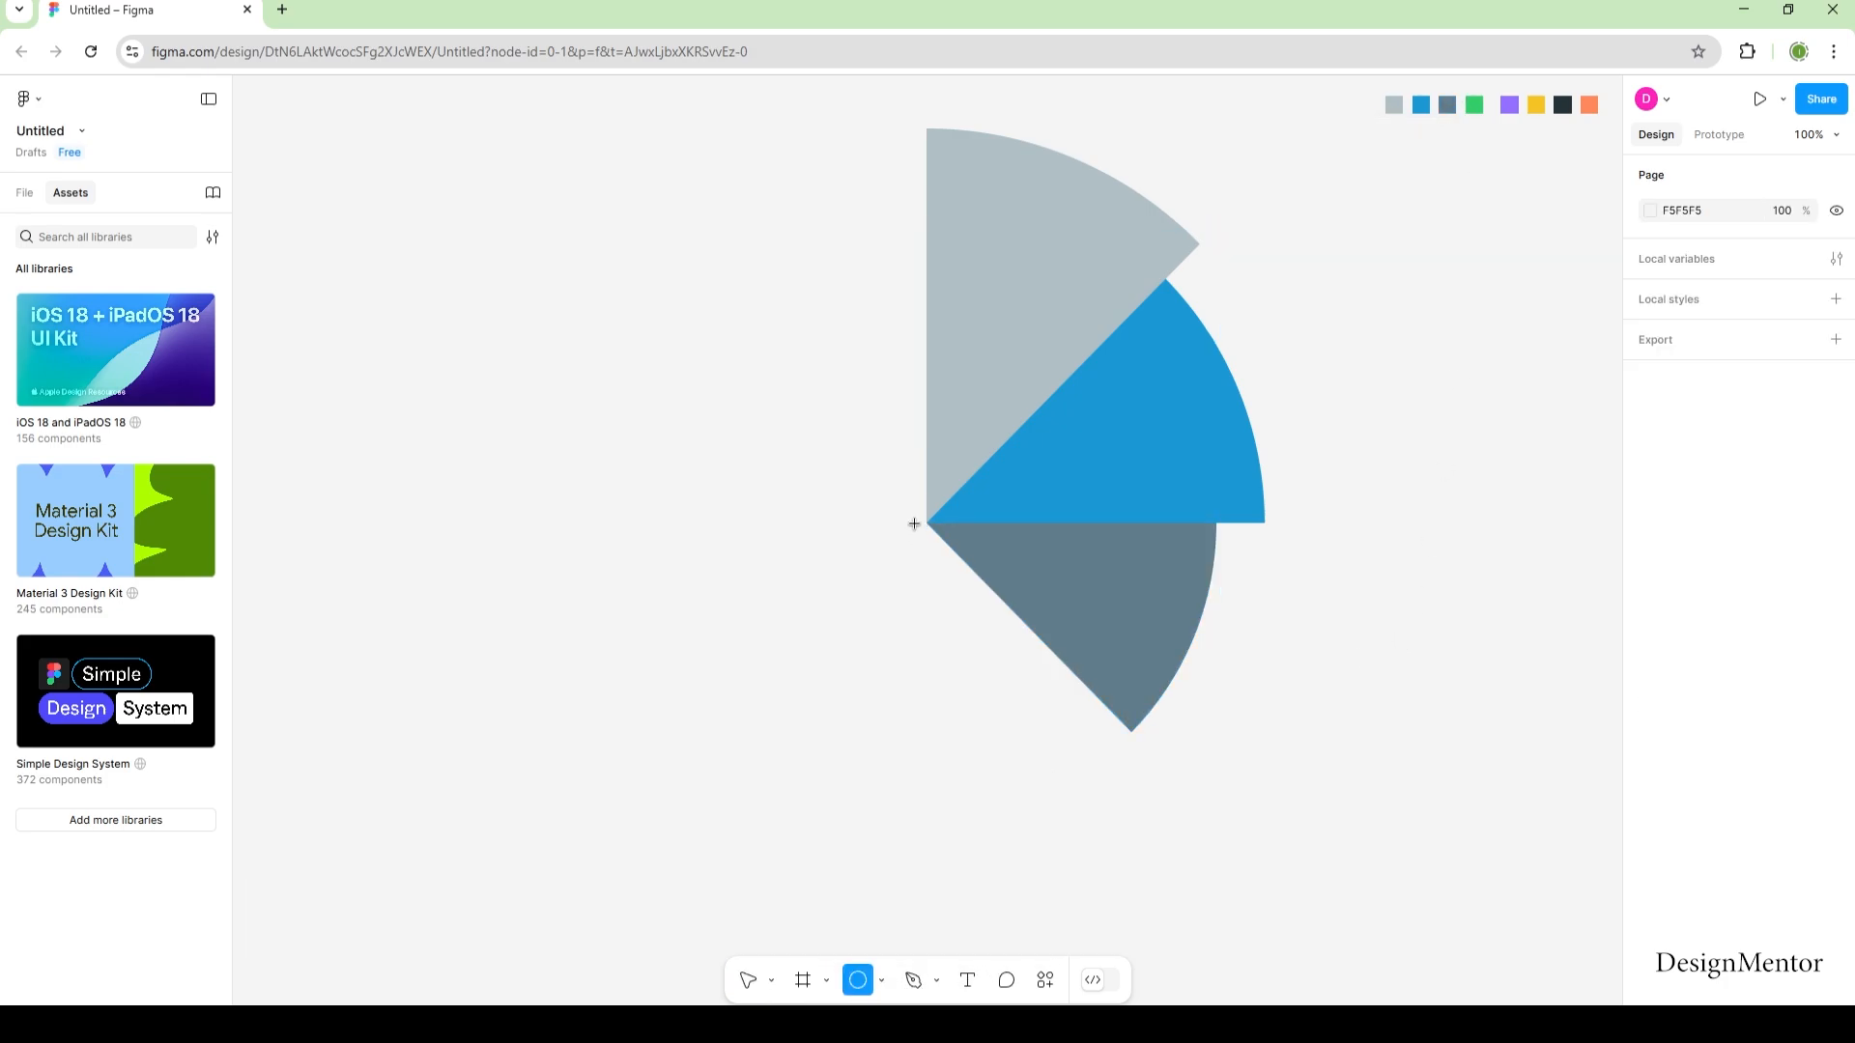
click(914, 524)
click(1676, 470)
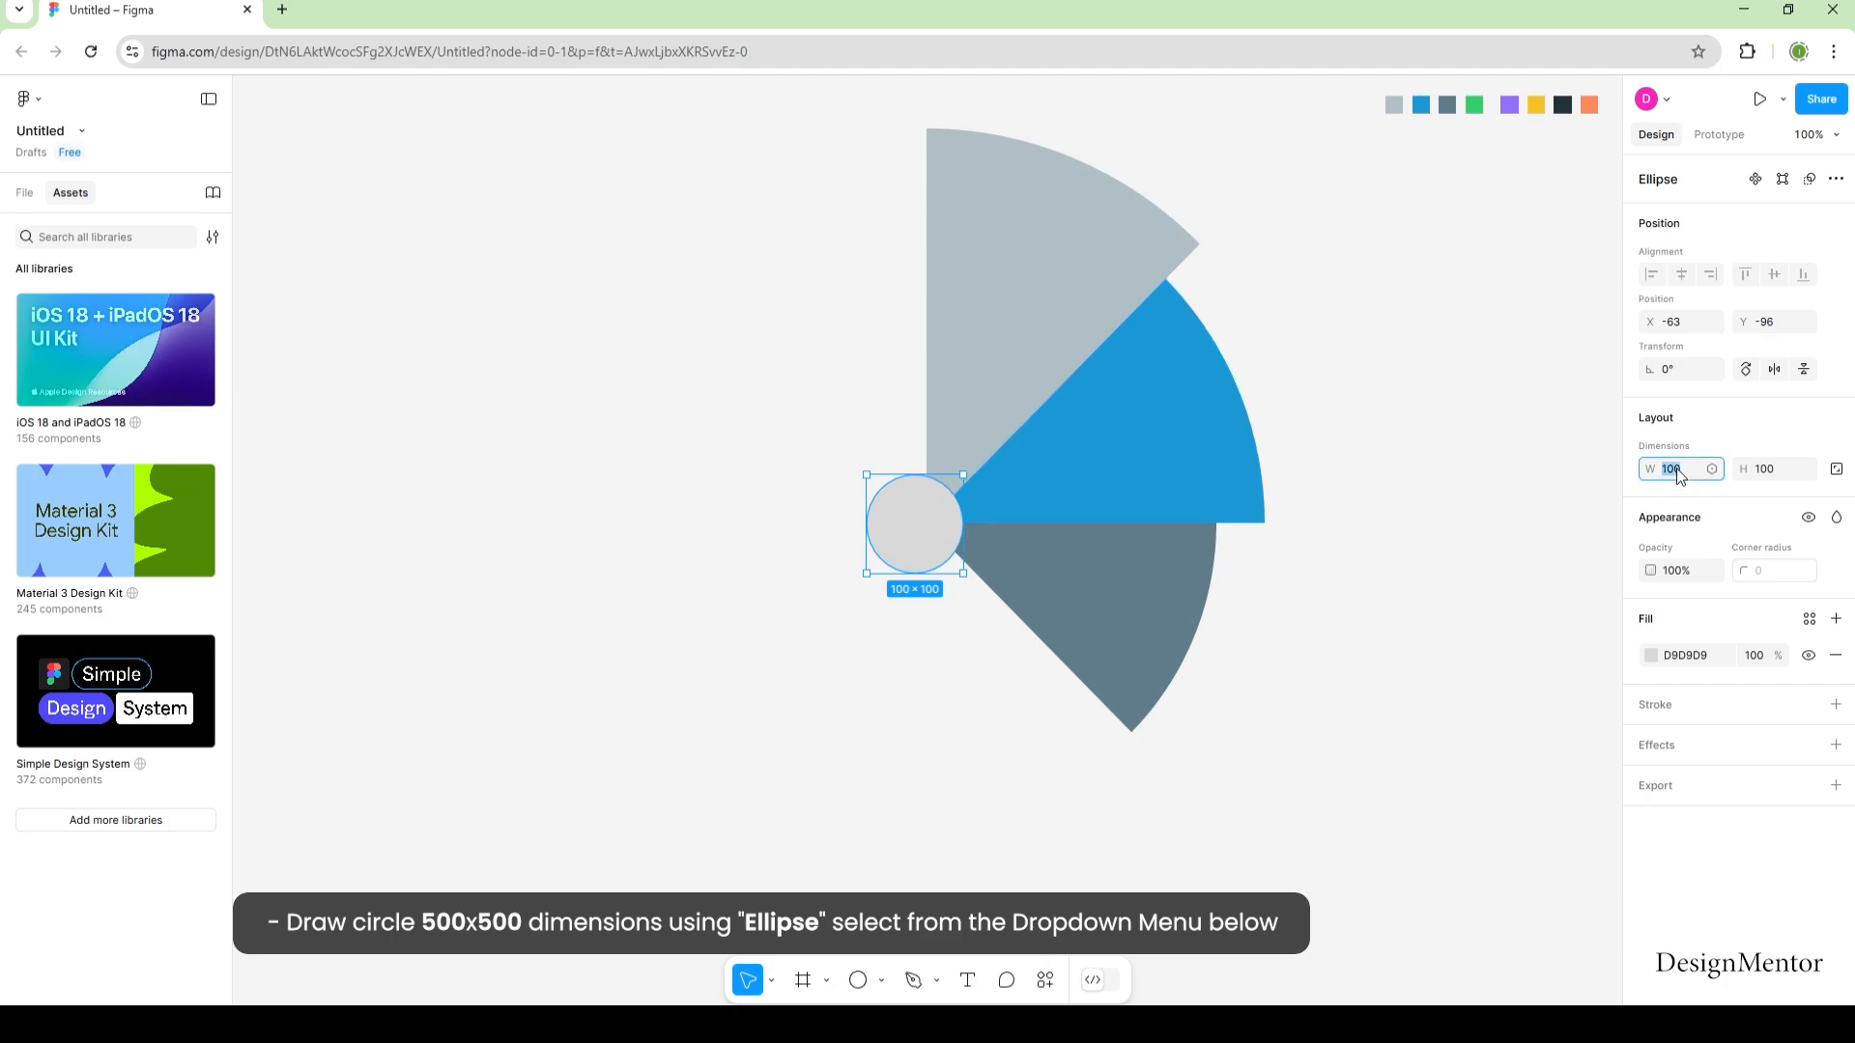
text(600)
key(Tab)
text(600)
key(Return)
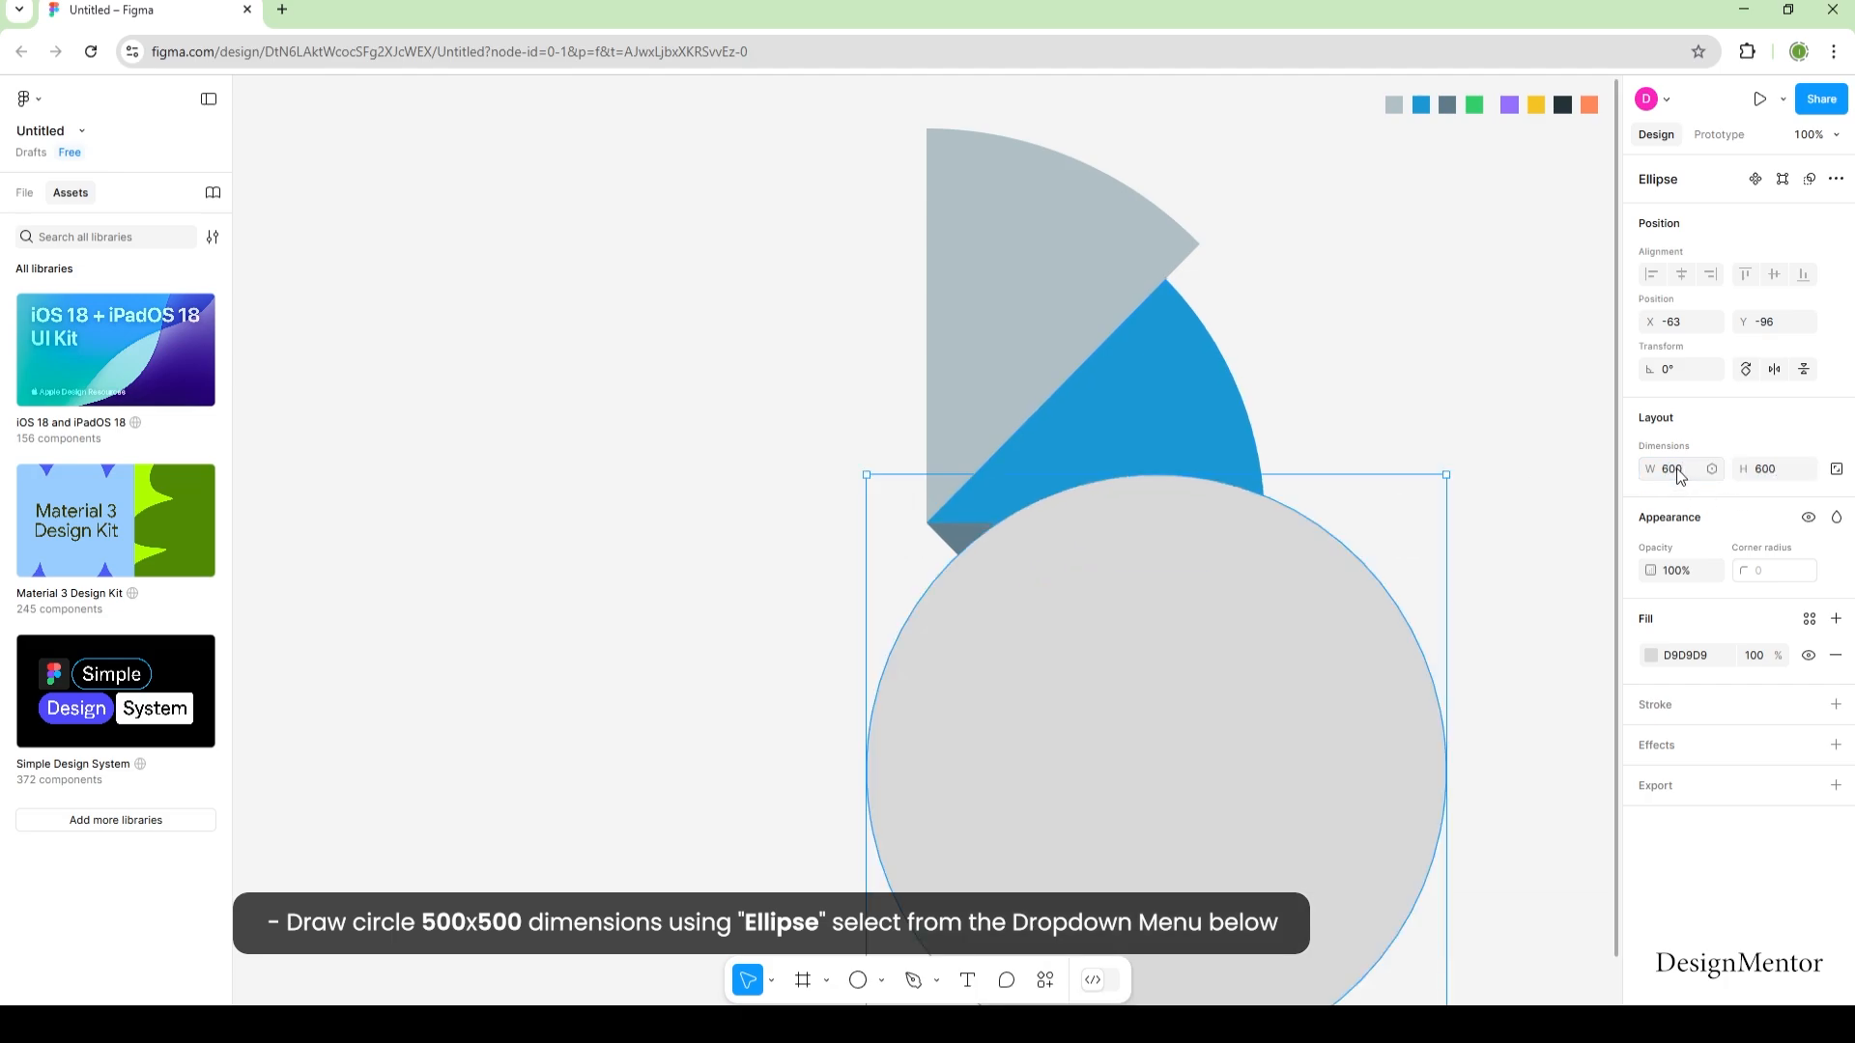
Set the fourth circle's opacity to 60% and centre the circle on the wedges' shared tip.
click(1677, 578)
text(60)
key(Return)
drag(1361, 720, 932, 527)
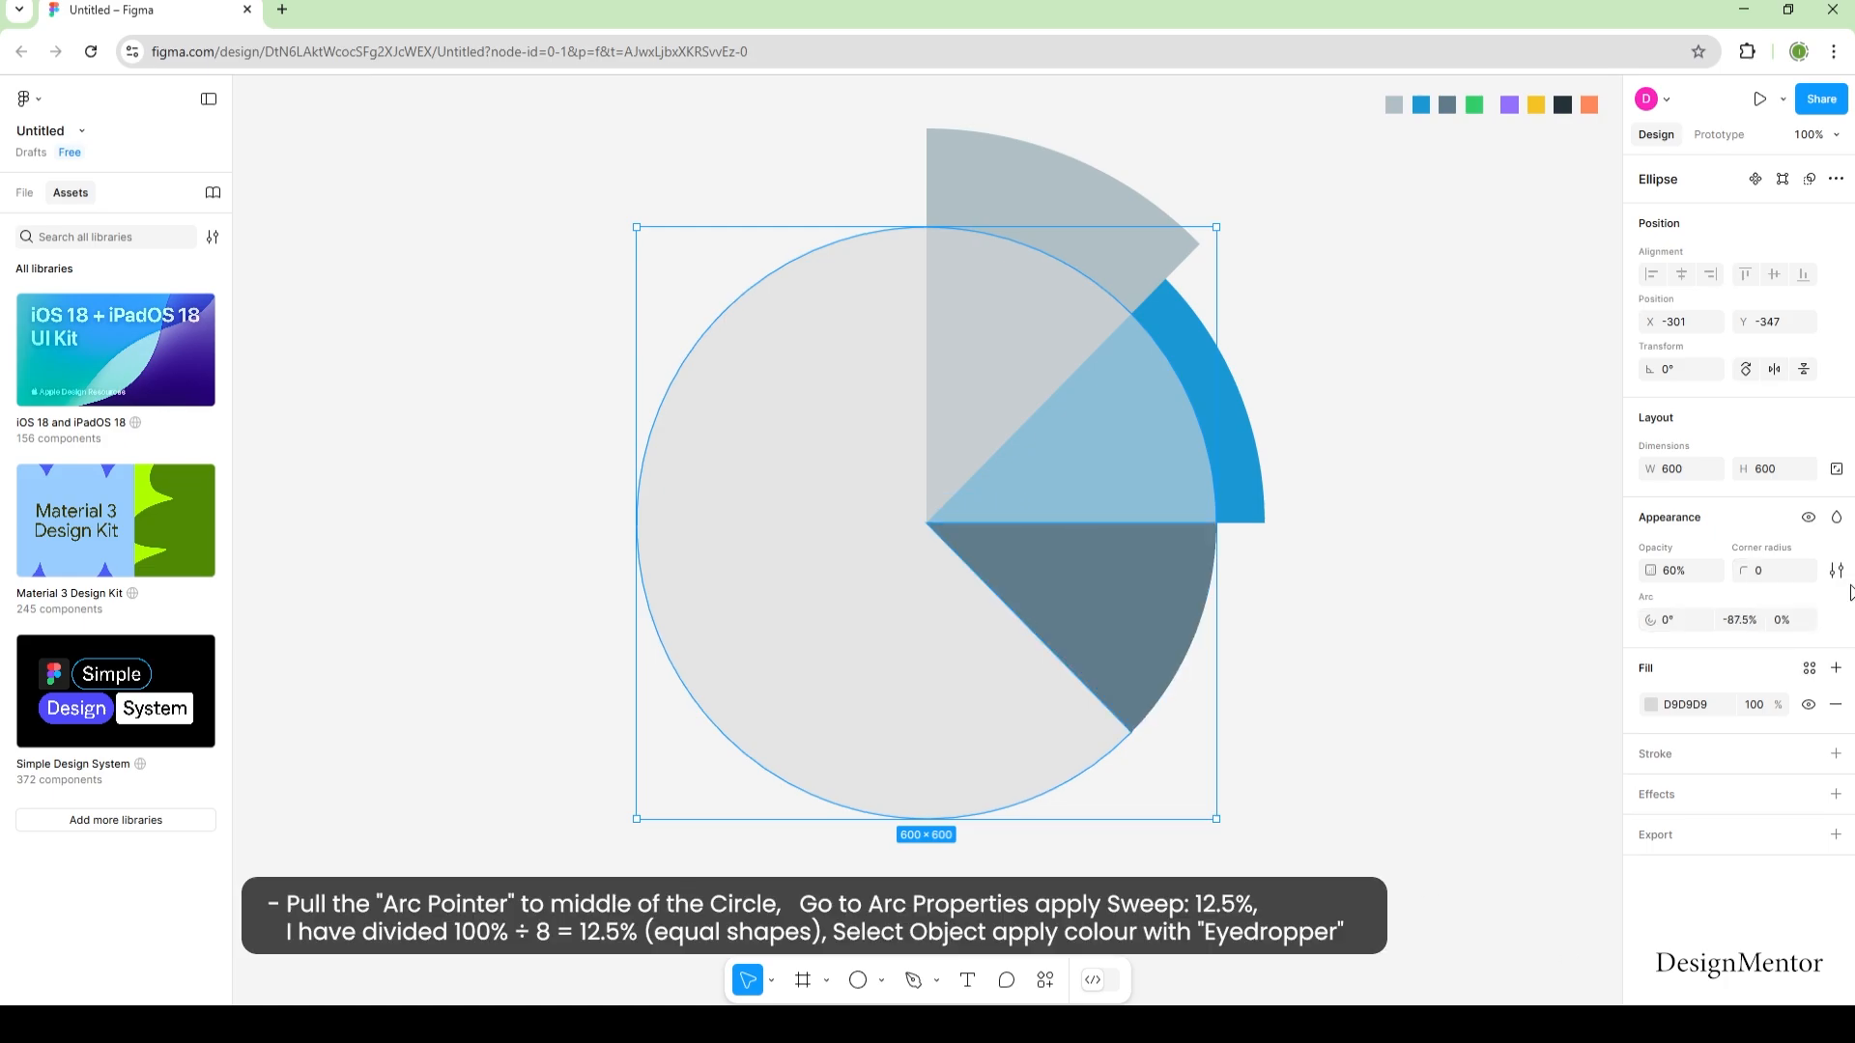
Set the fourth circle's arc sweep to 12.5% and rotate its start to 45°, adjoining the slate wedge.
click(1736, 625)
key(ctrl+a)
text(12.5)
key(Return)
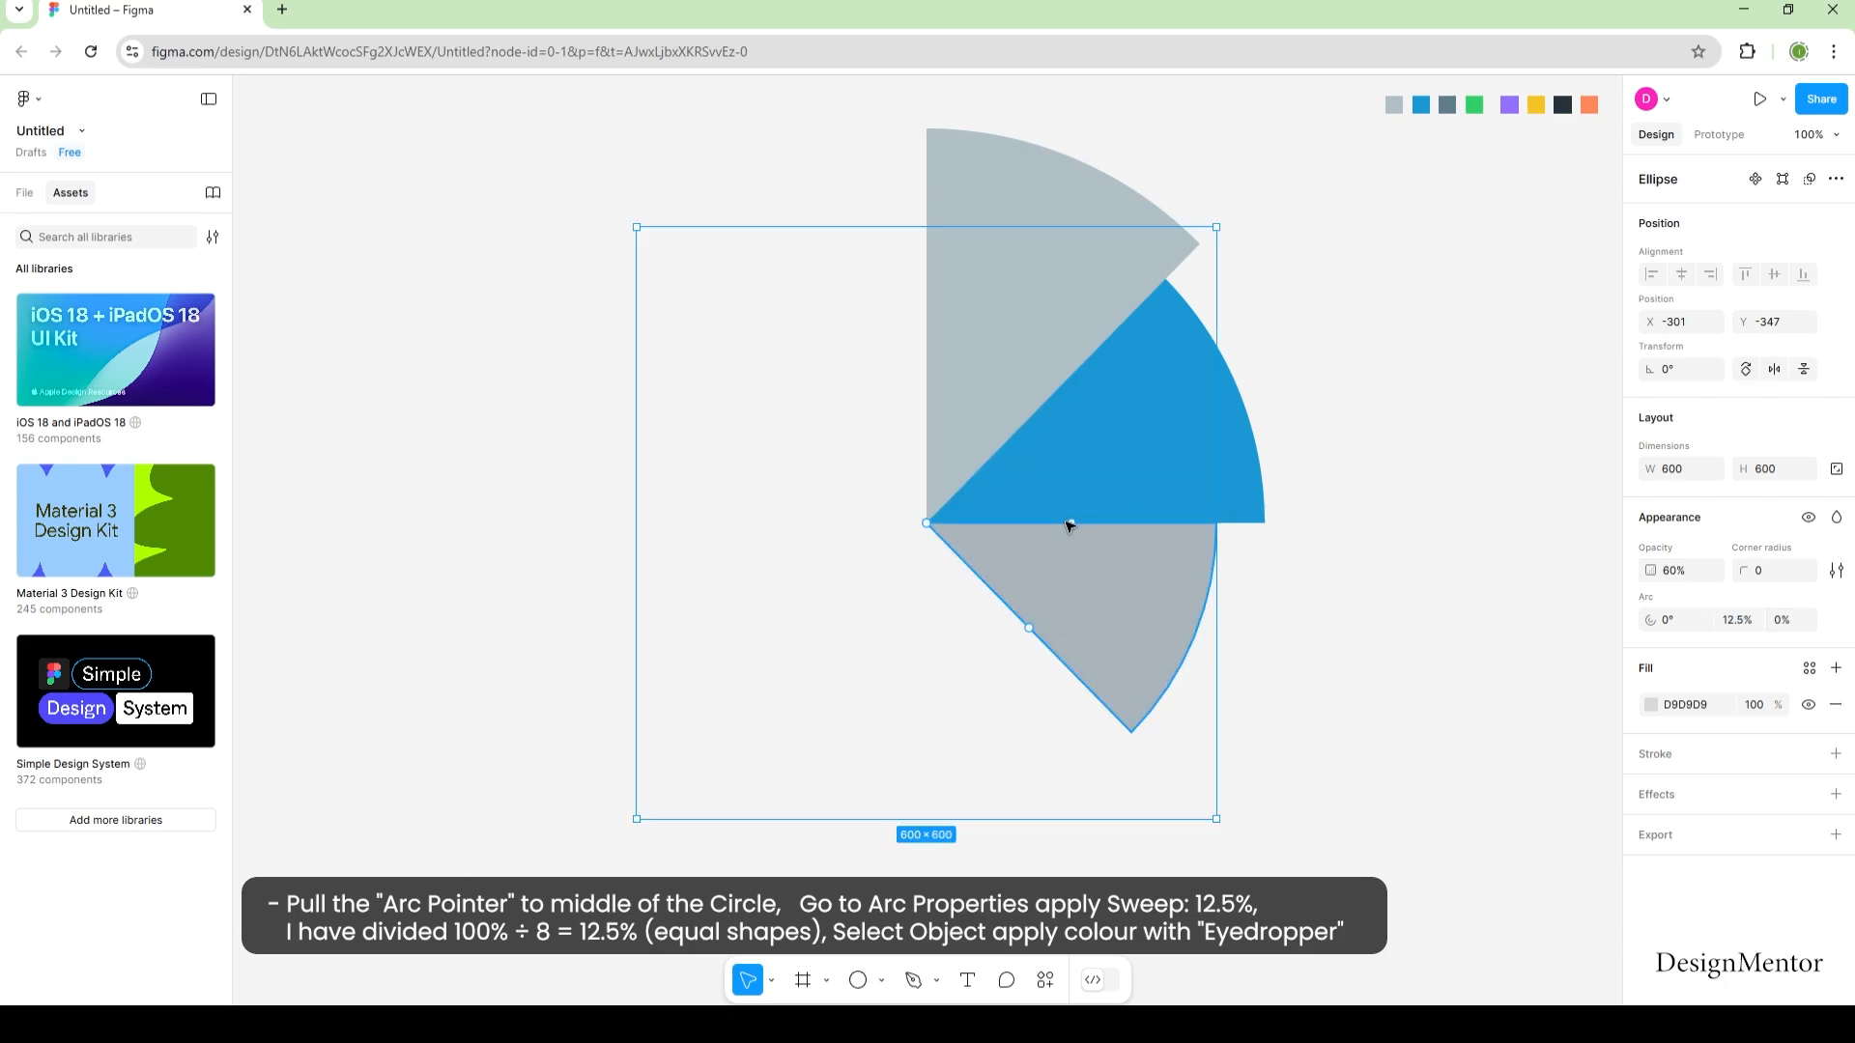
drag(1070, 522, 1013, 616)
click(1273, 665)
Set the fourth wedge's opacity to 100% and fill it with the green #33CD6A sampled from the palette swatches.
click(1051, 722)
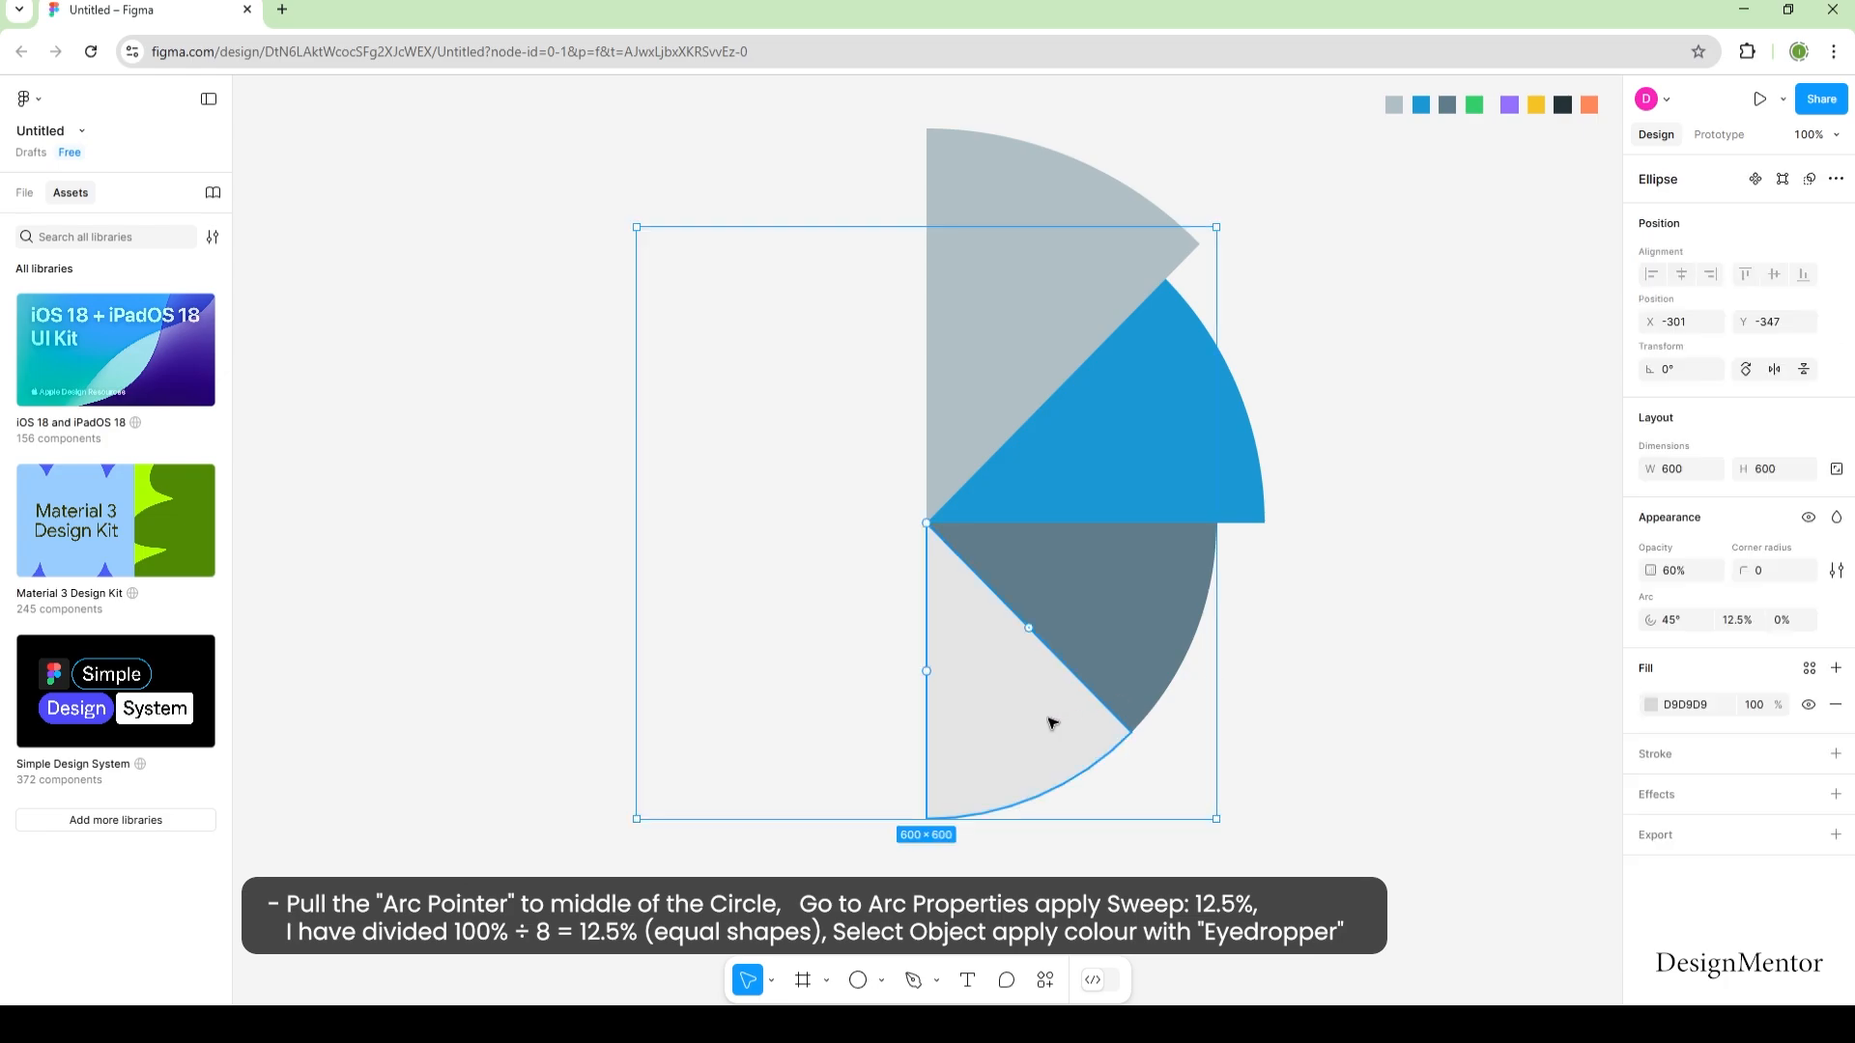
click(1683, 572)
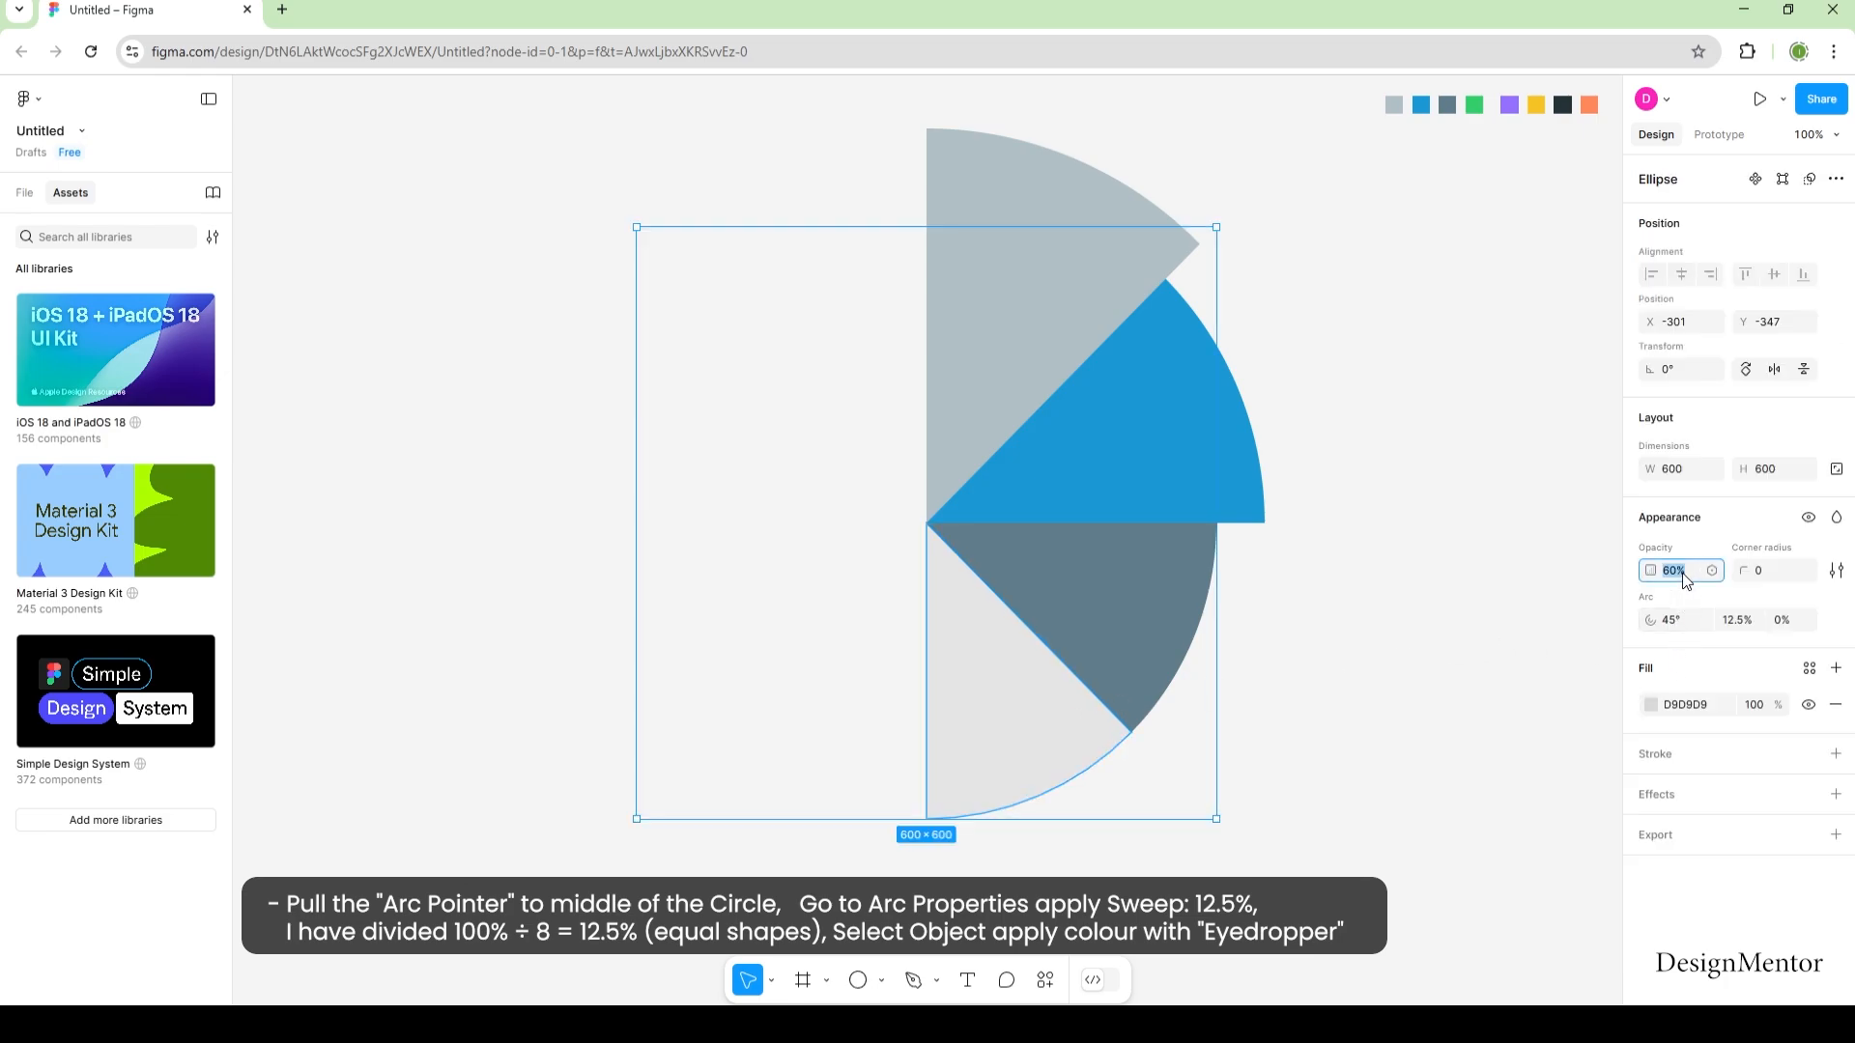
text(100)
key(Return)
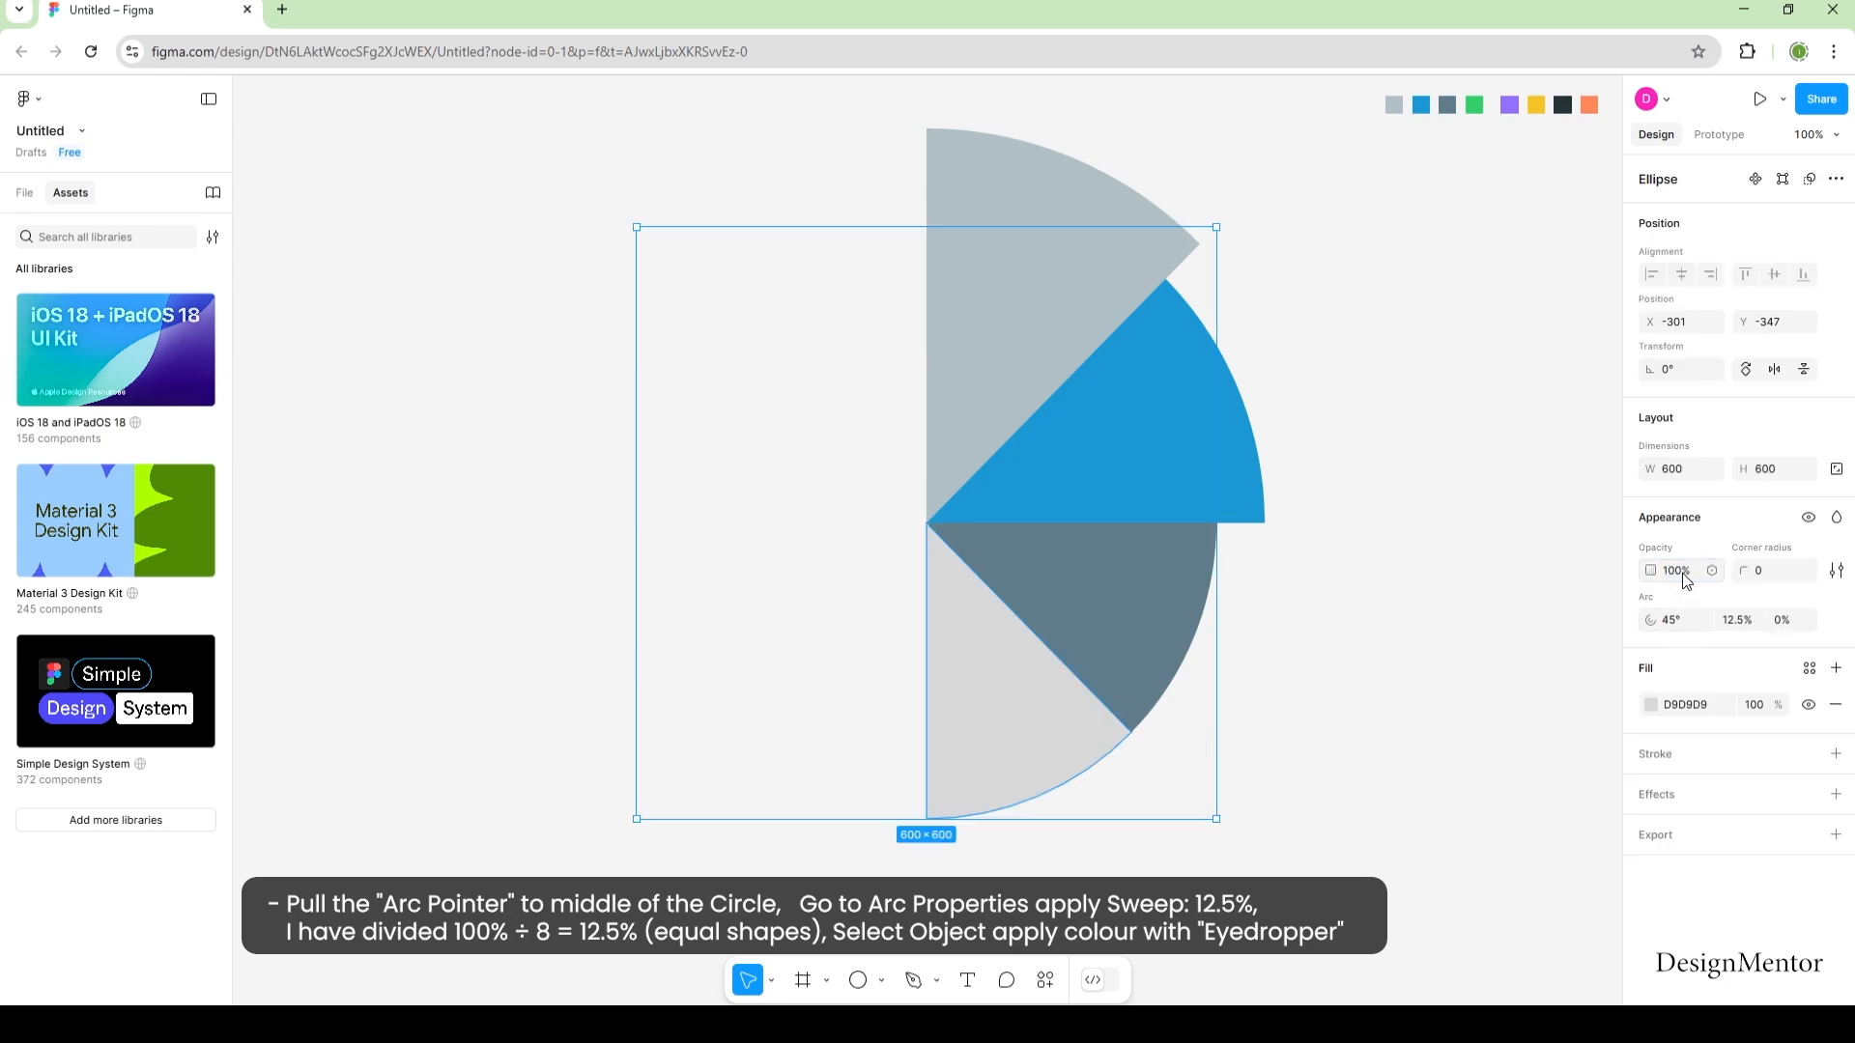
key(i)
click(1474, 104)
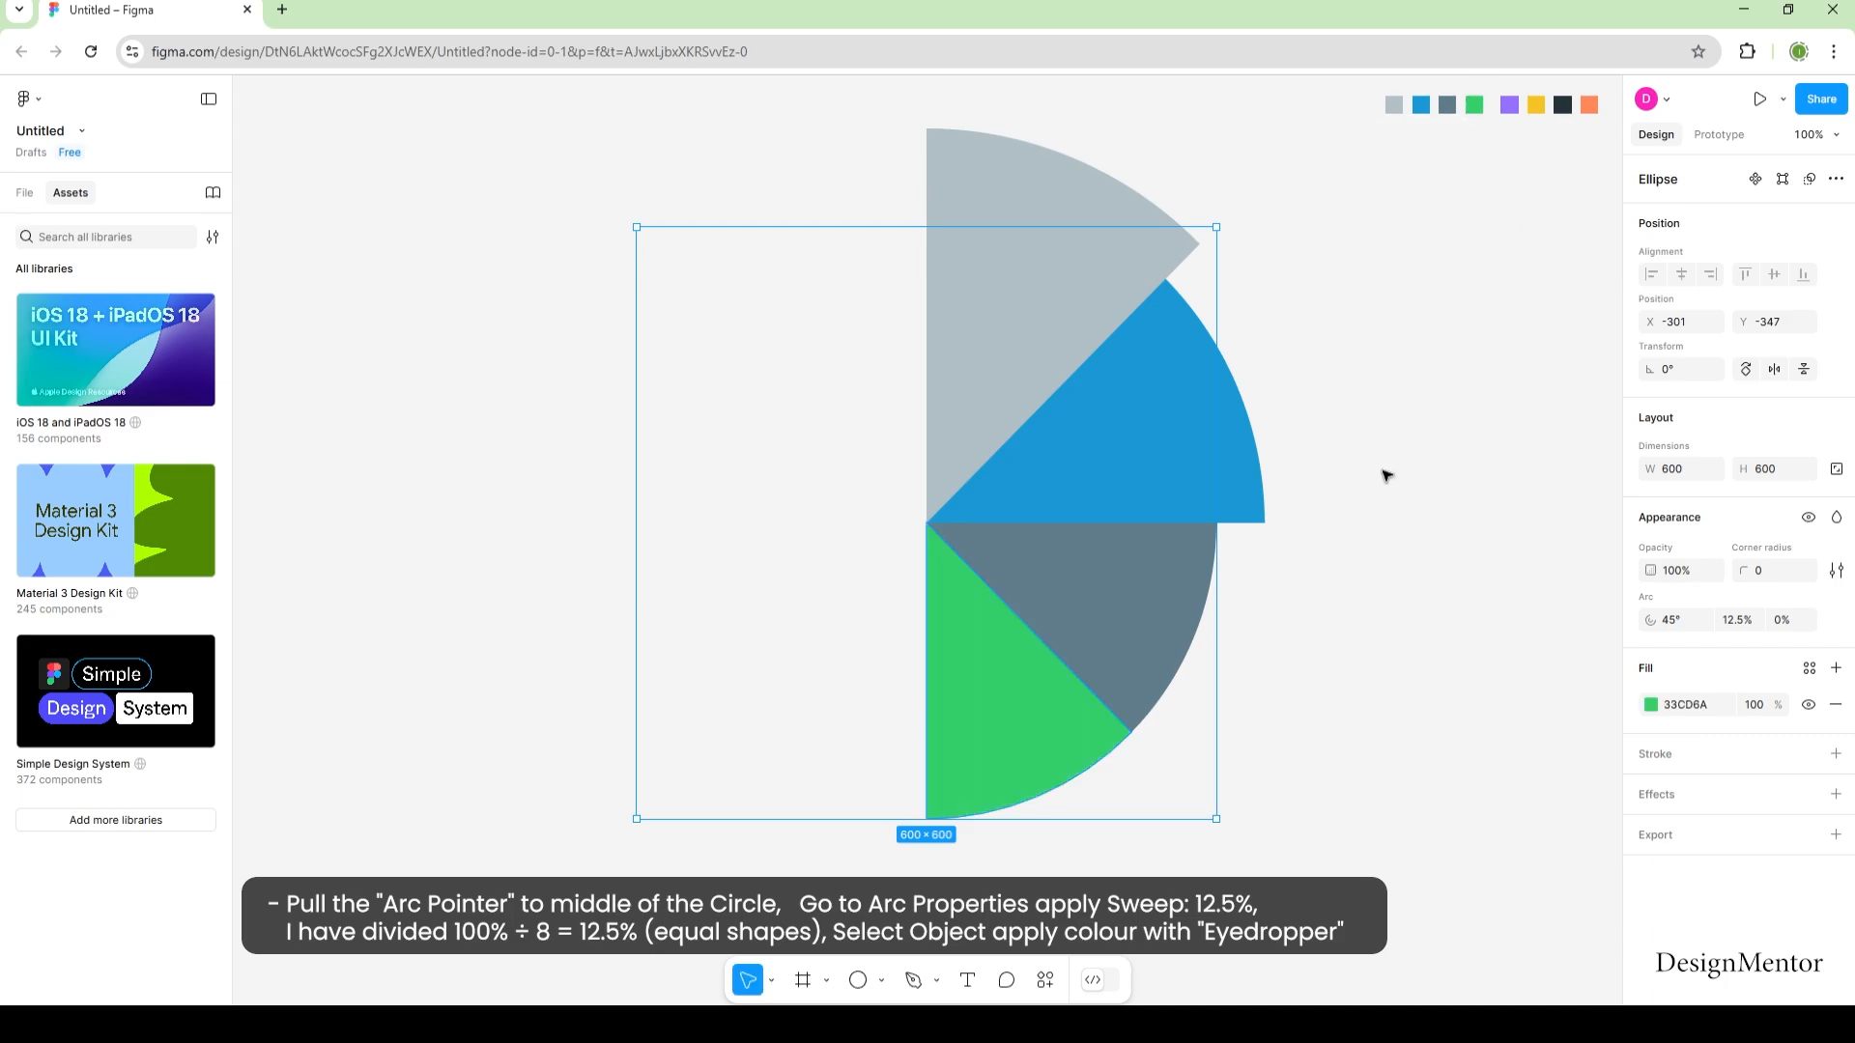
click(1403, 544)
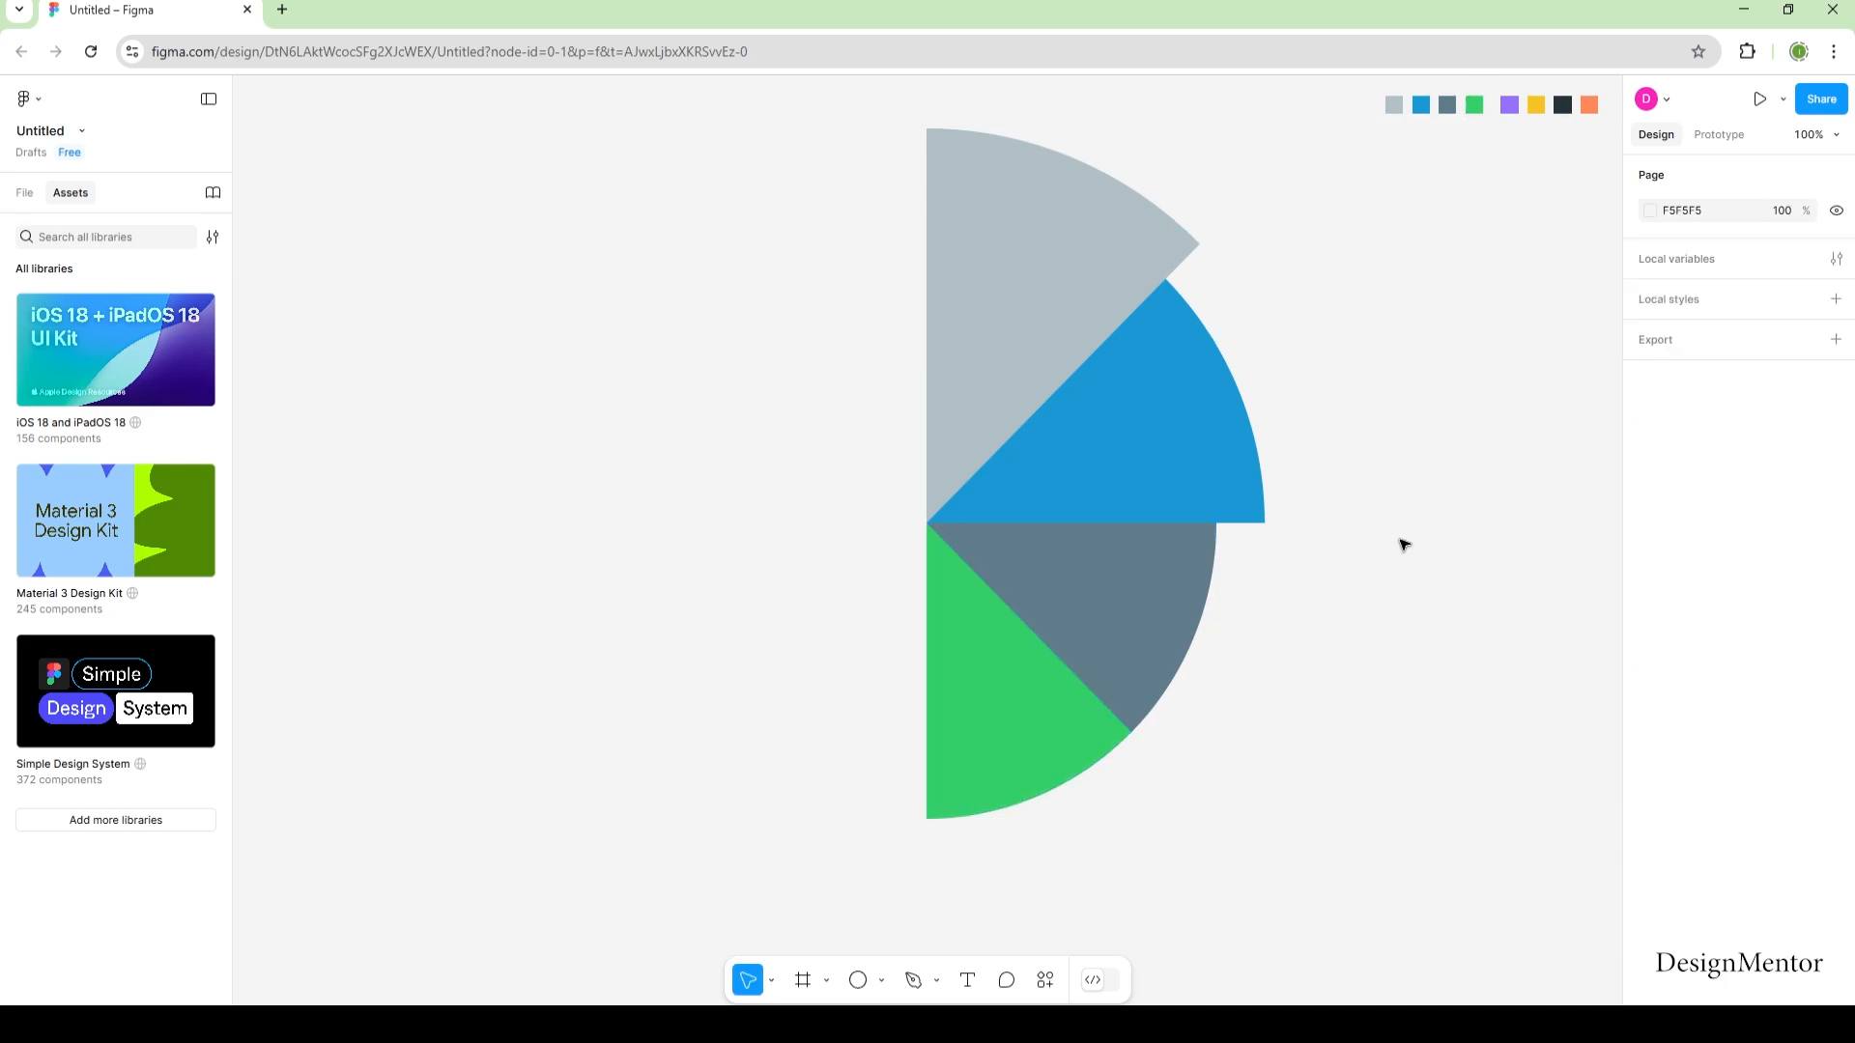
Draw an ellipse for the fifth wedge near the shared tip and set its dimensions to 850 × 850.
click(881, 981)
click(901, 865)
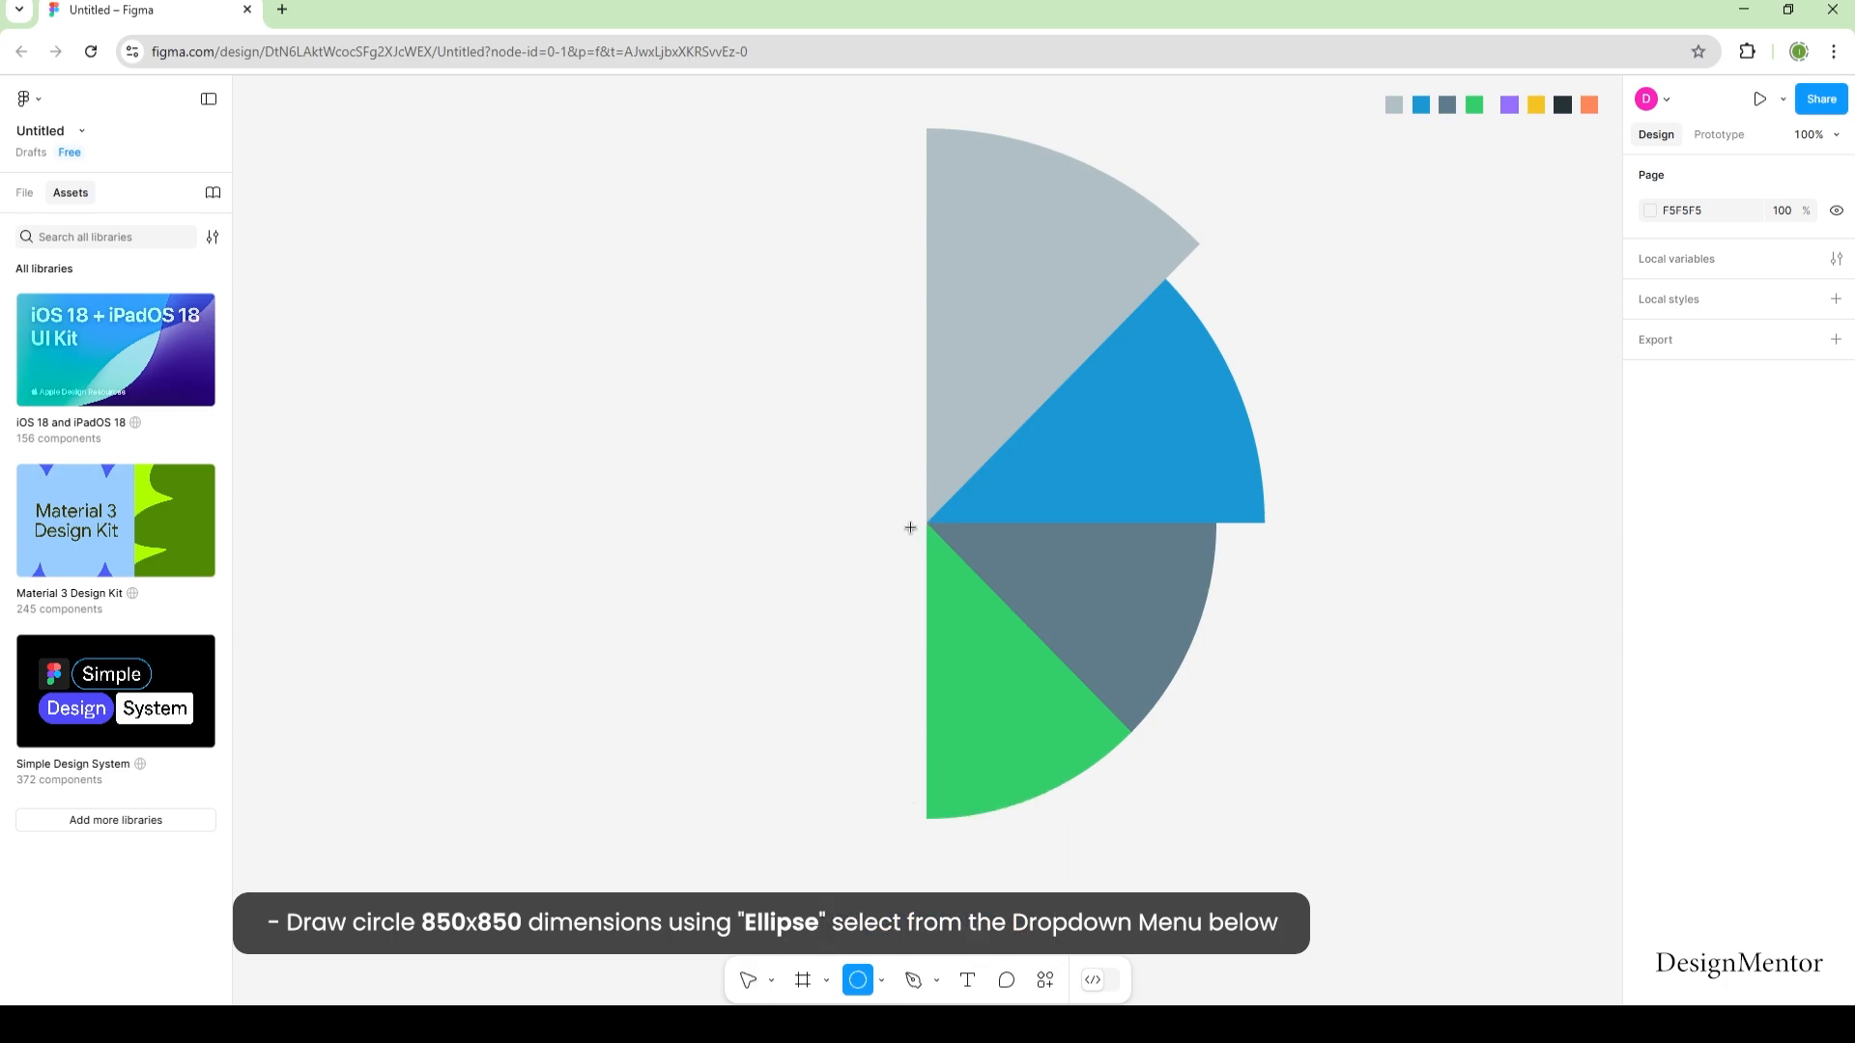
click(914, 530)
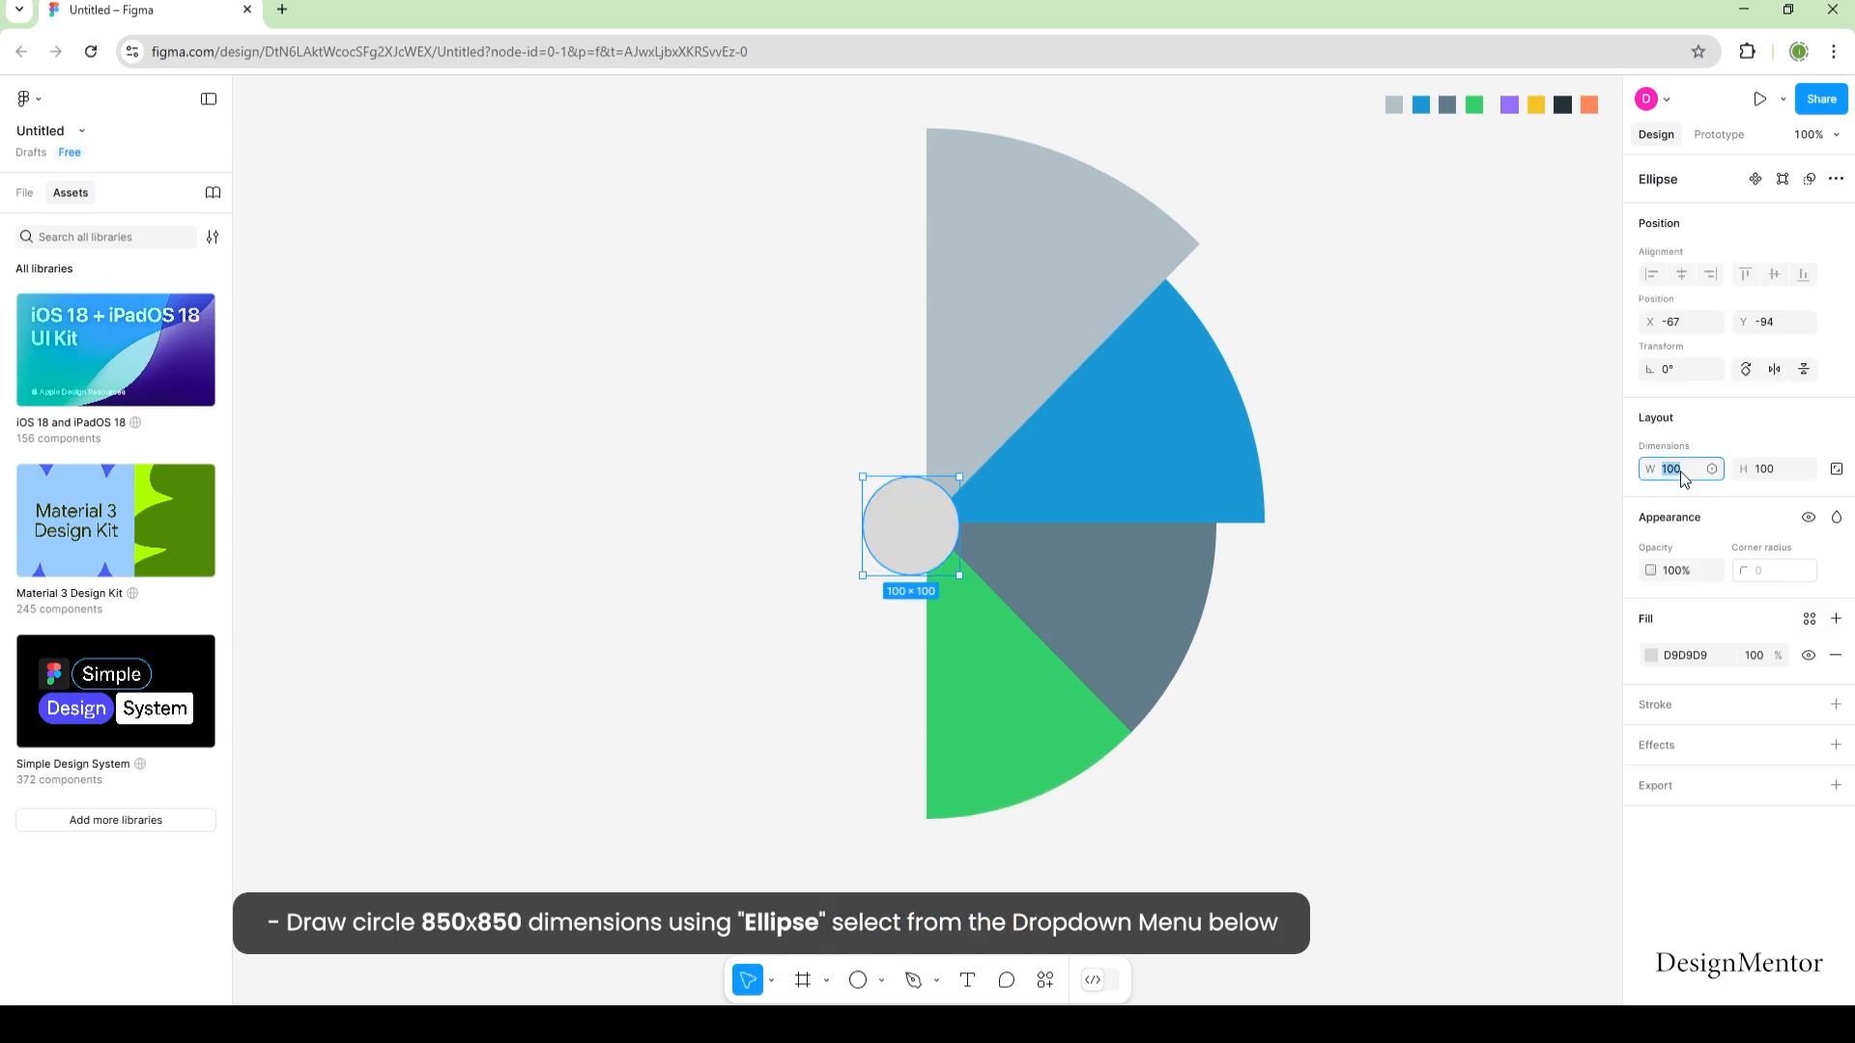
text(850)
key(Tab)
text(8)
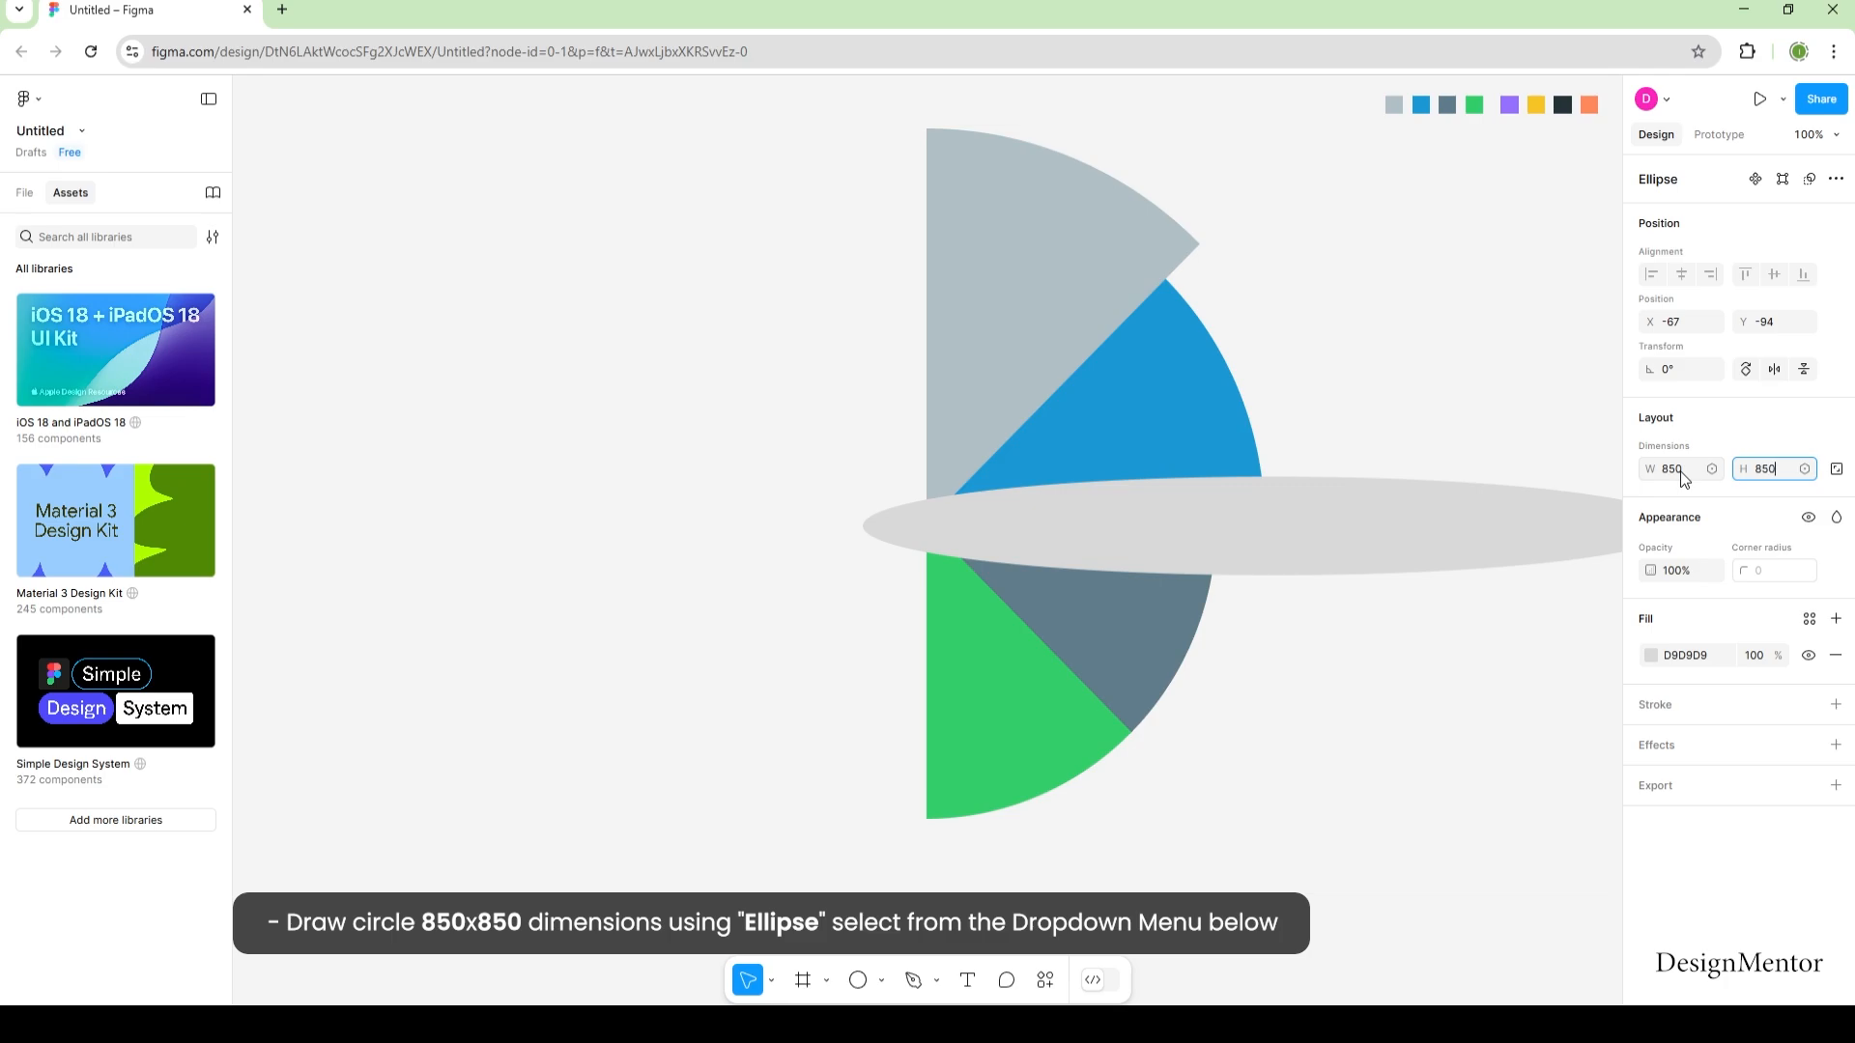
text(50)
key(Return)
Set the fifth circle's opacity to 60% and centre the circle on the wedges' shared tip.
click(1687, 578)
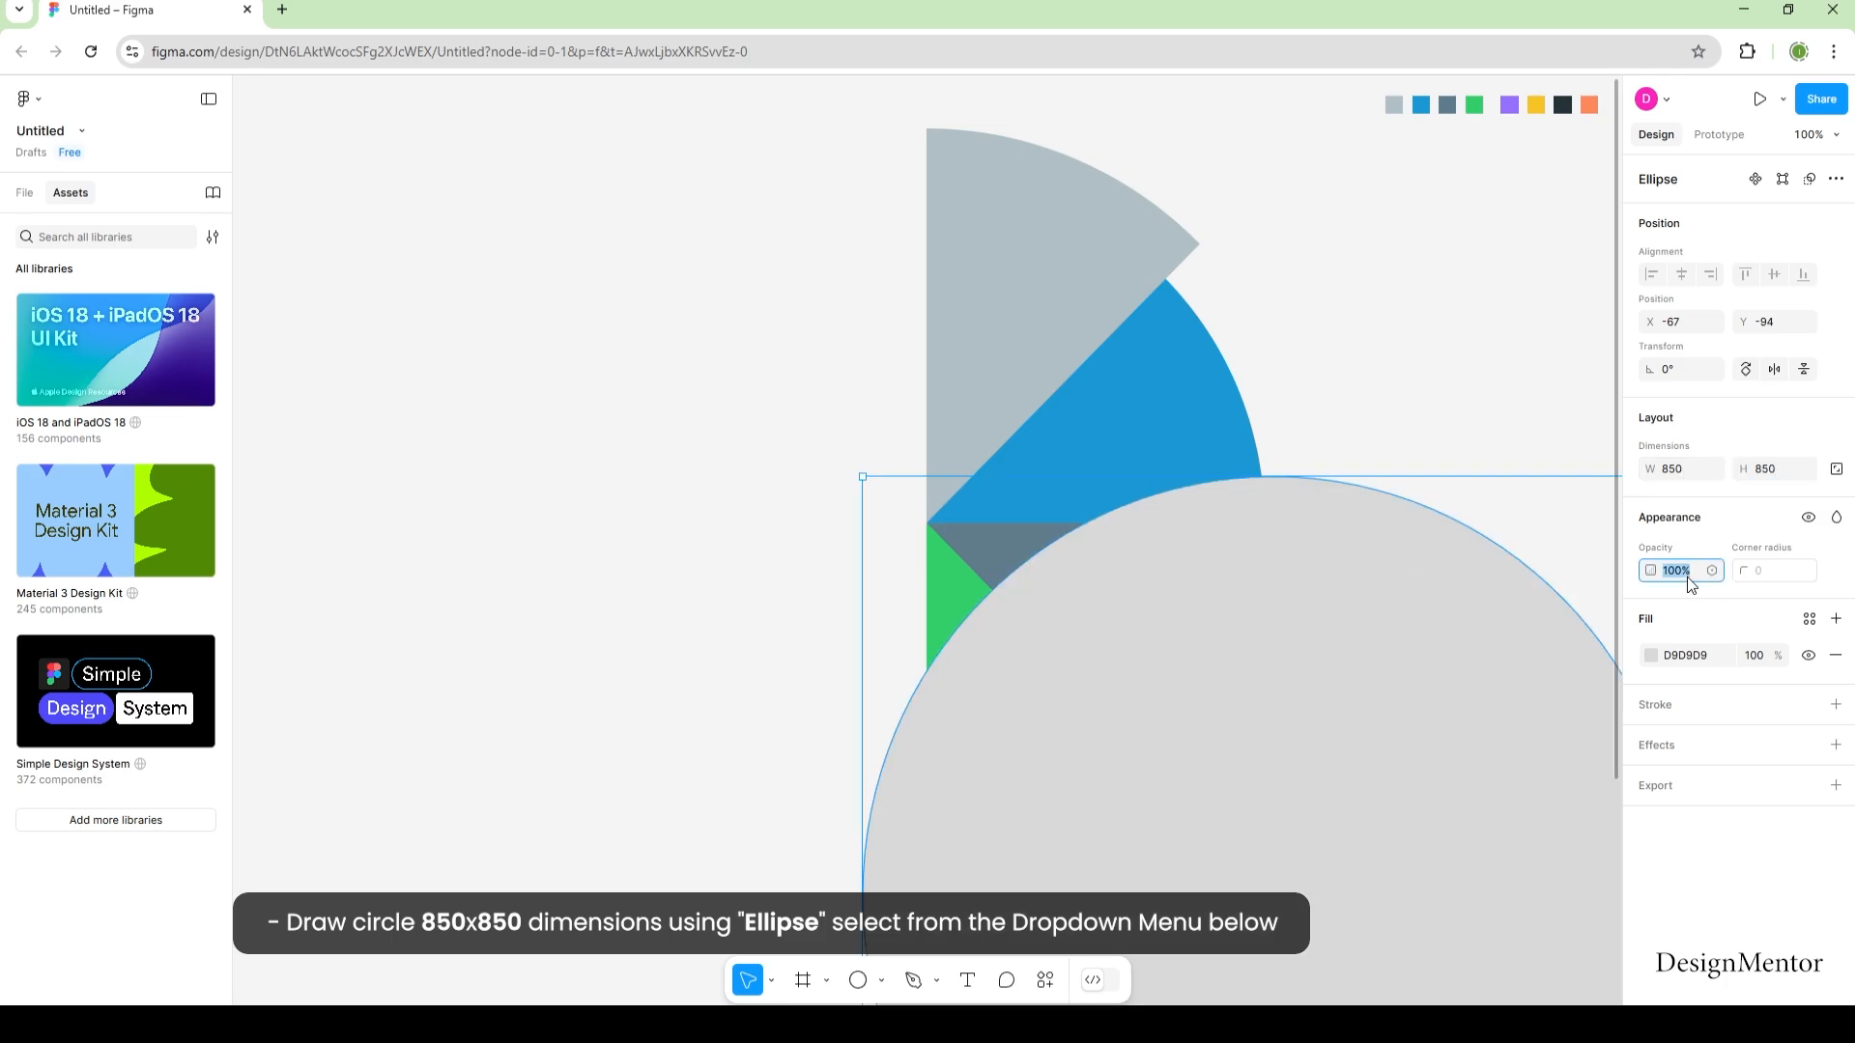
text(60)
key(Return)
drag(1495, 841, 1147, 464)
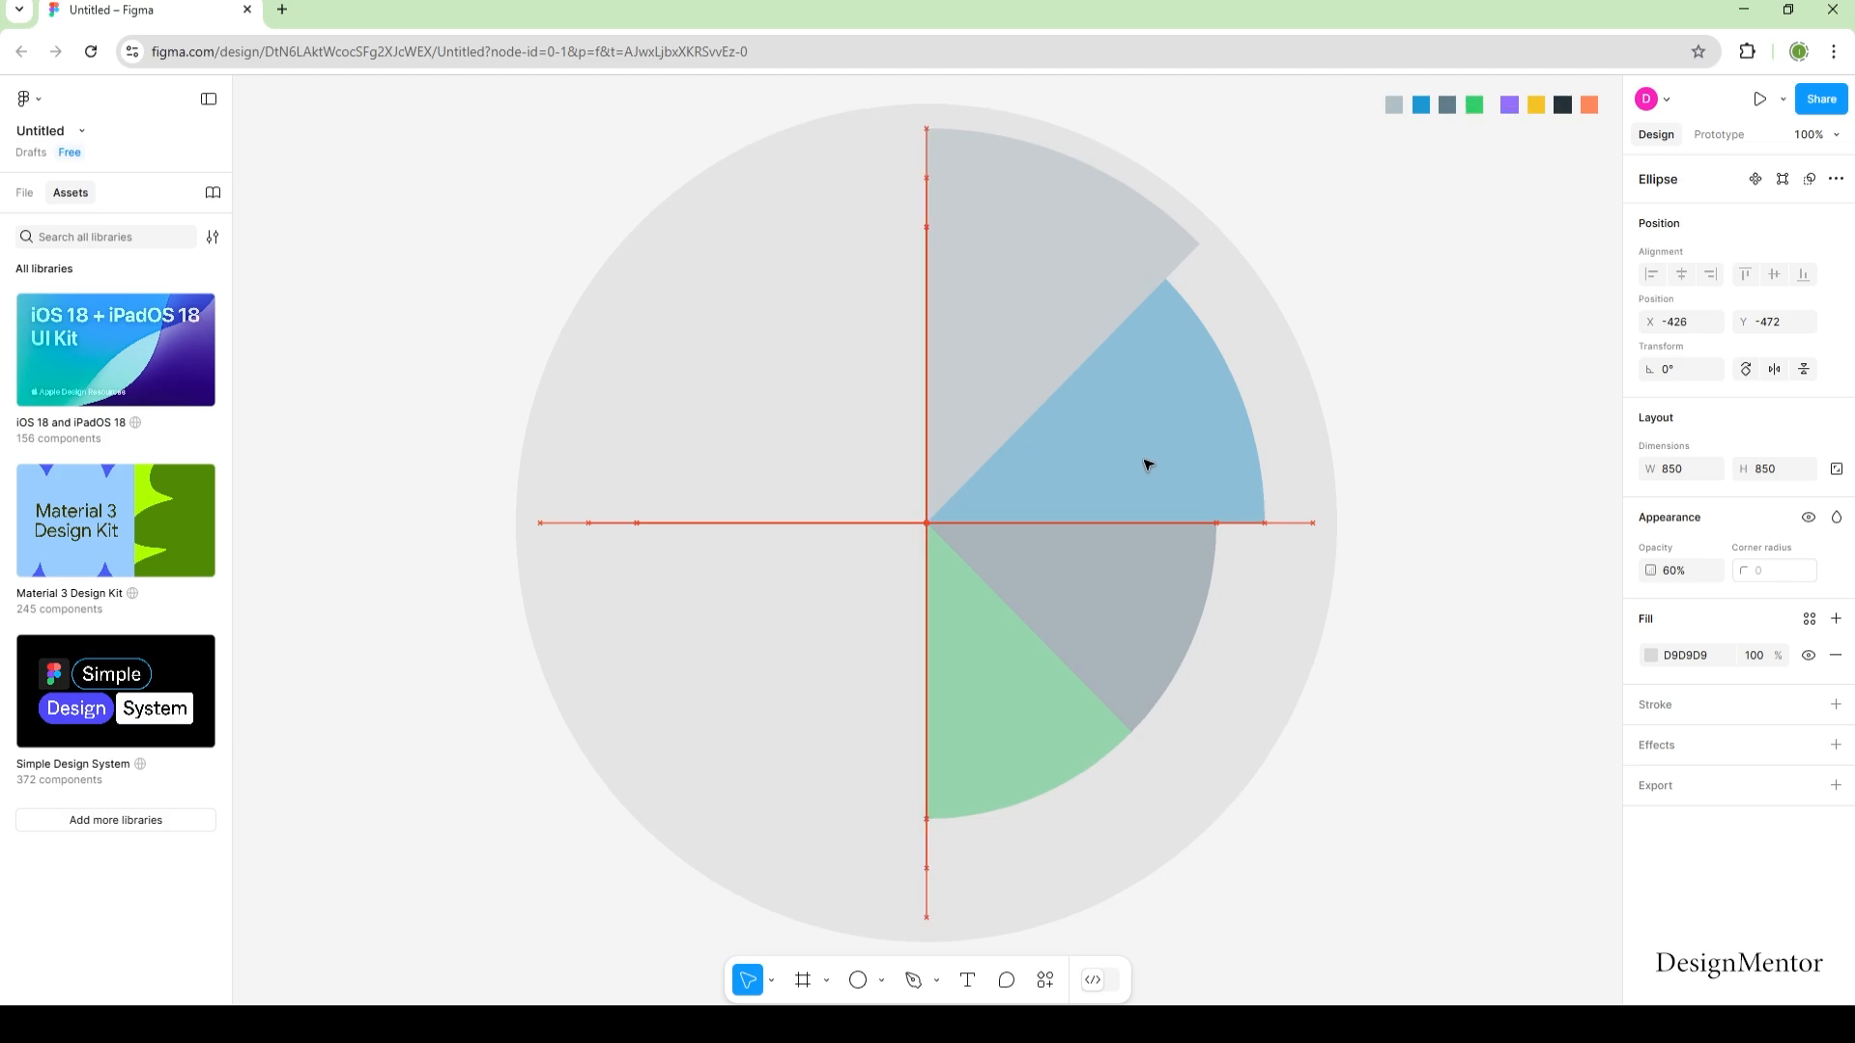
mouse_move(1192, 725)
mouse_down()
mouse_move(1188, 683)
mouse_move(1195, 720)
mouse_up()
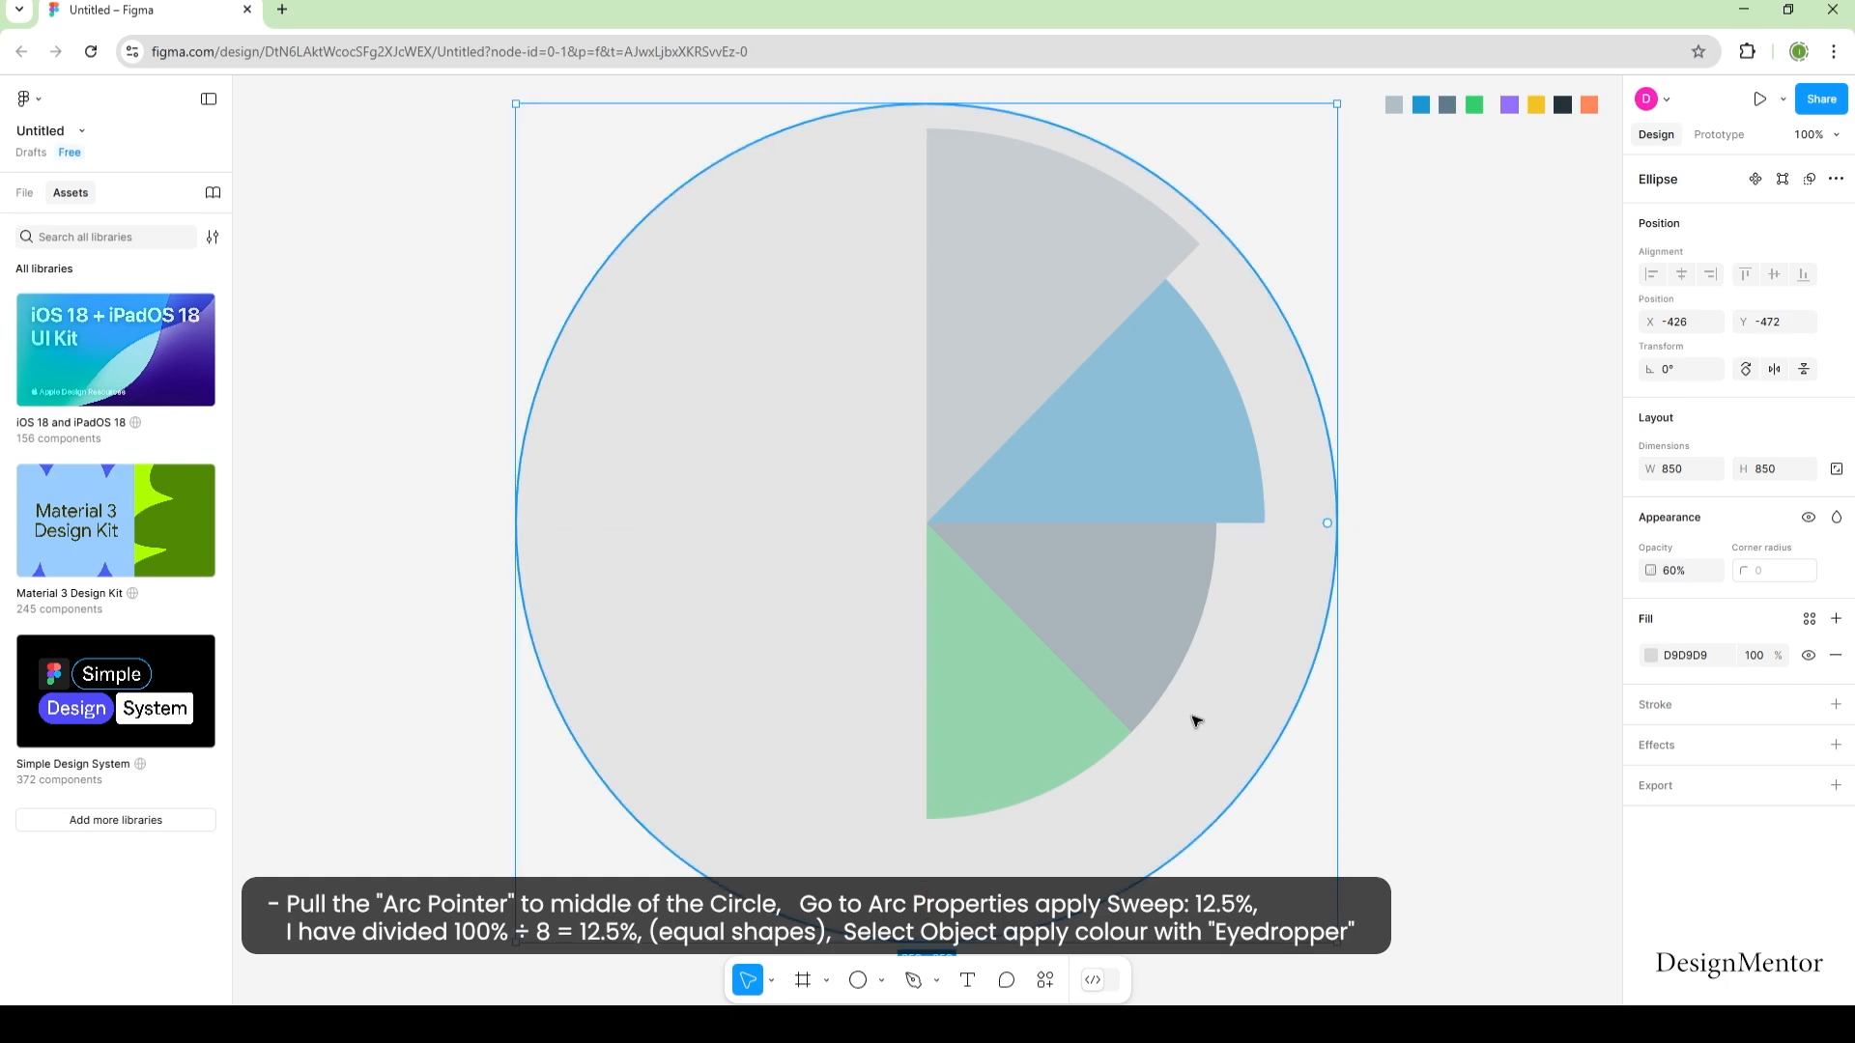
Turn the fifth circle into an arc with a 12.5% sweep and rotate its start to 90°, adjoining the green wedge.
drag(1328, 526, 929, 526)
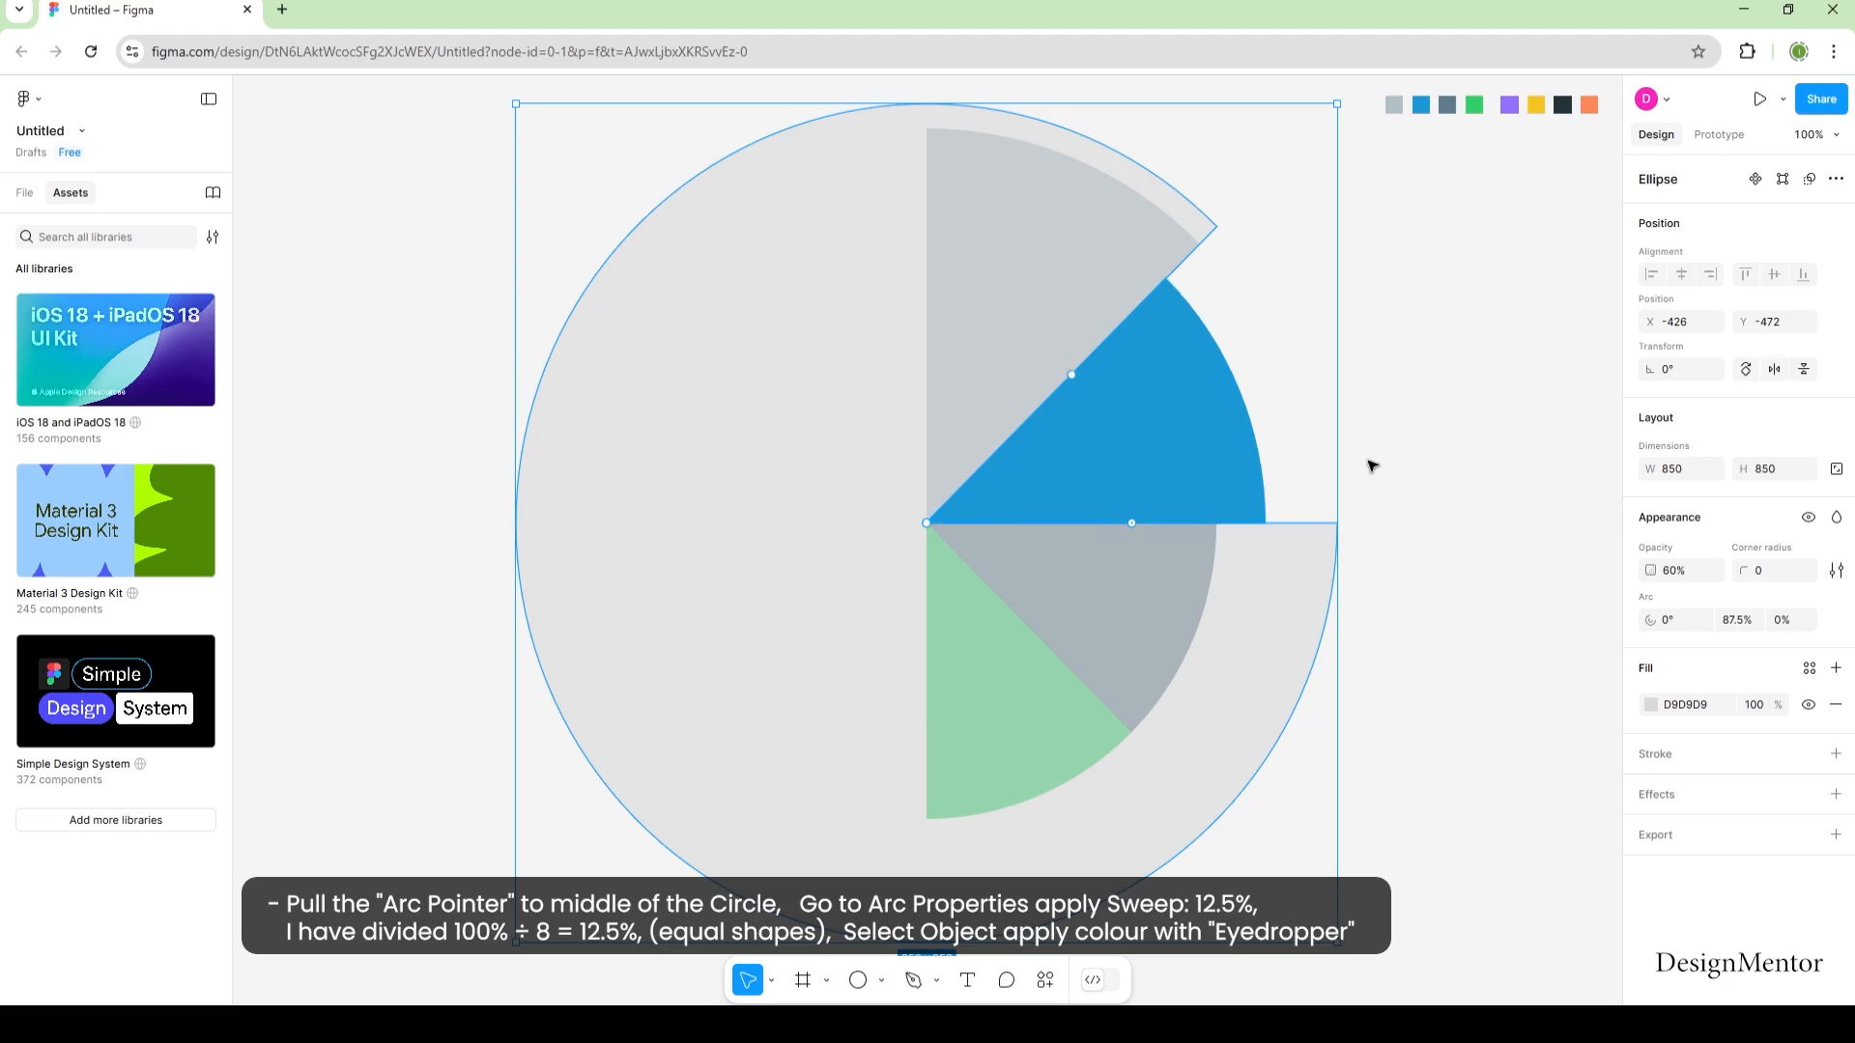
click(1736, 622)
text(1)
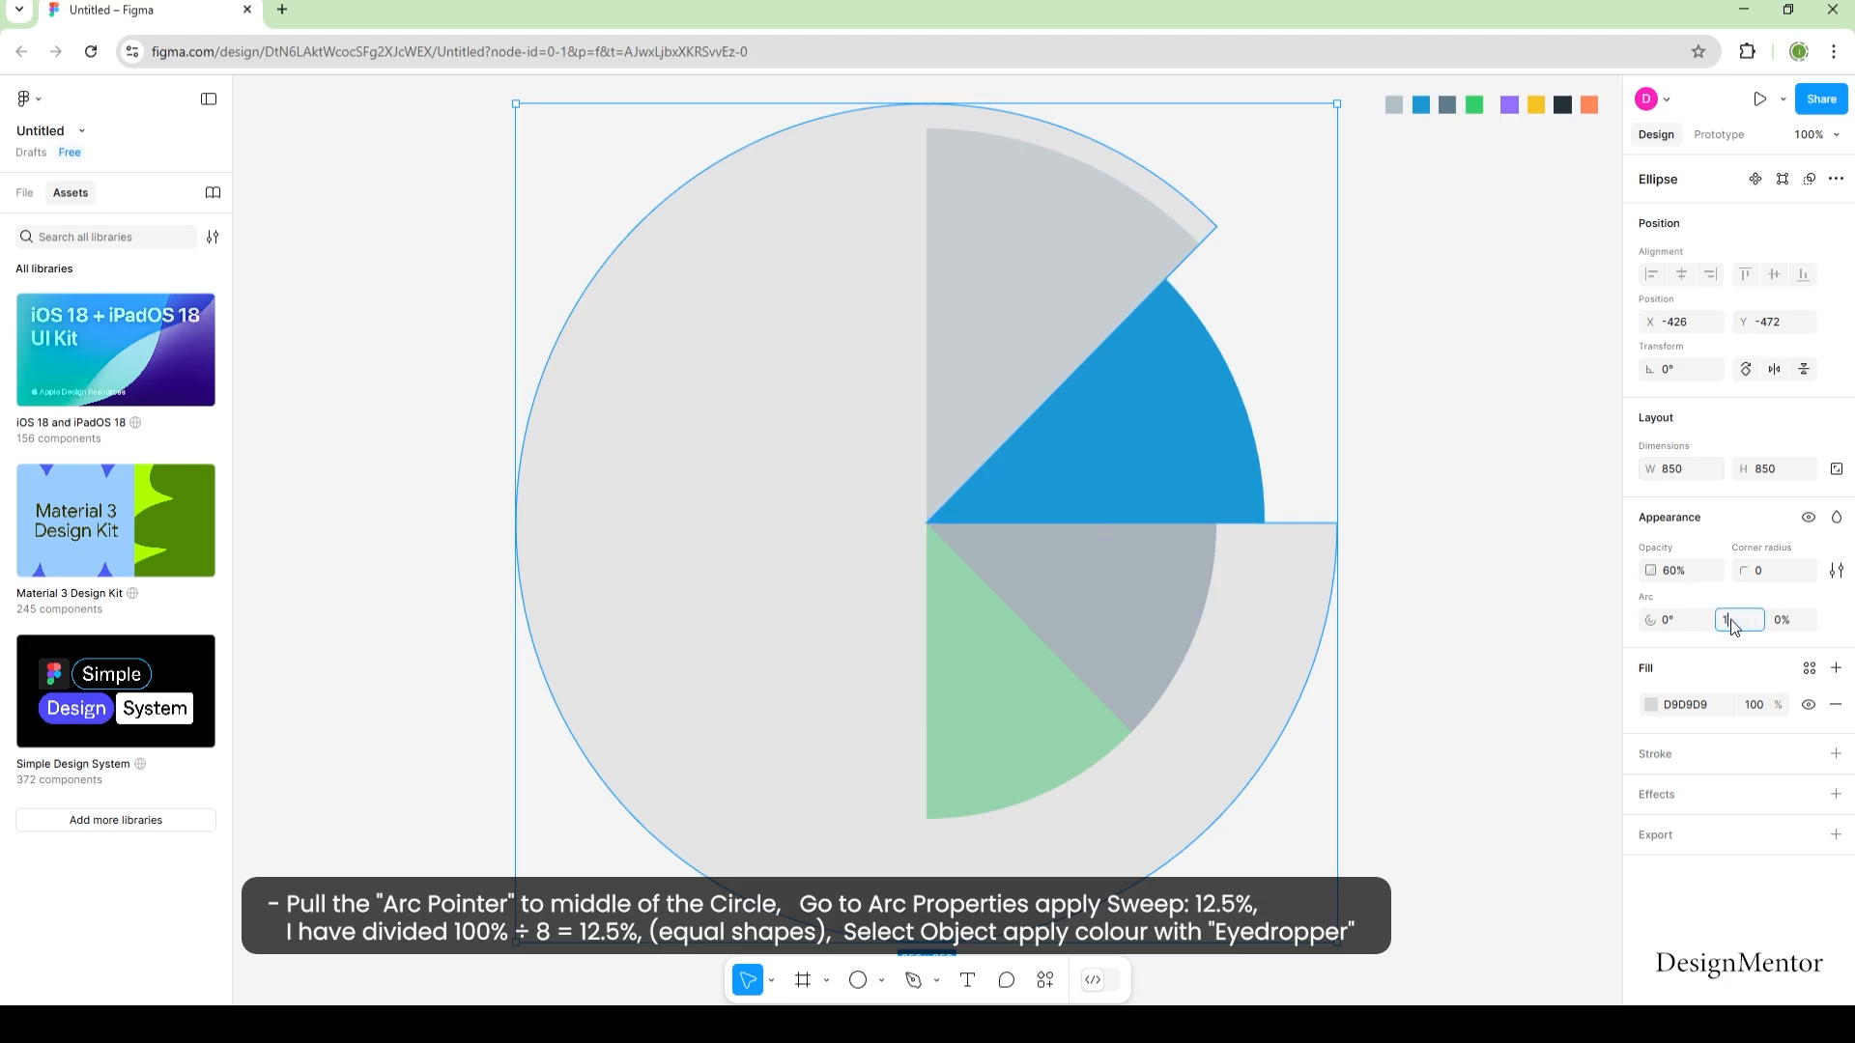
text(2.5)
key(Return)
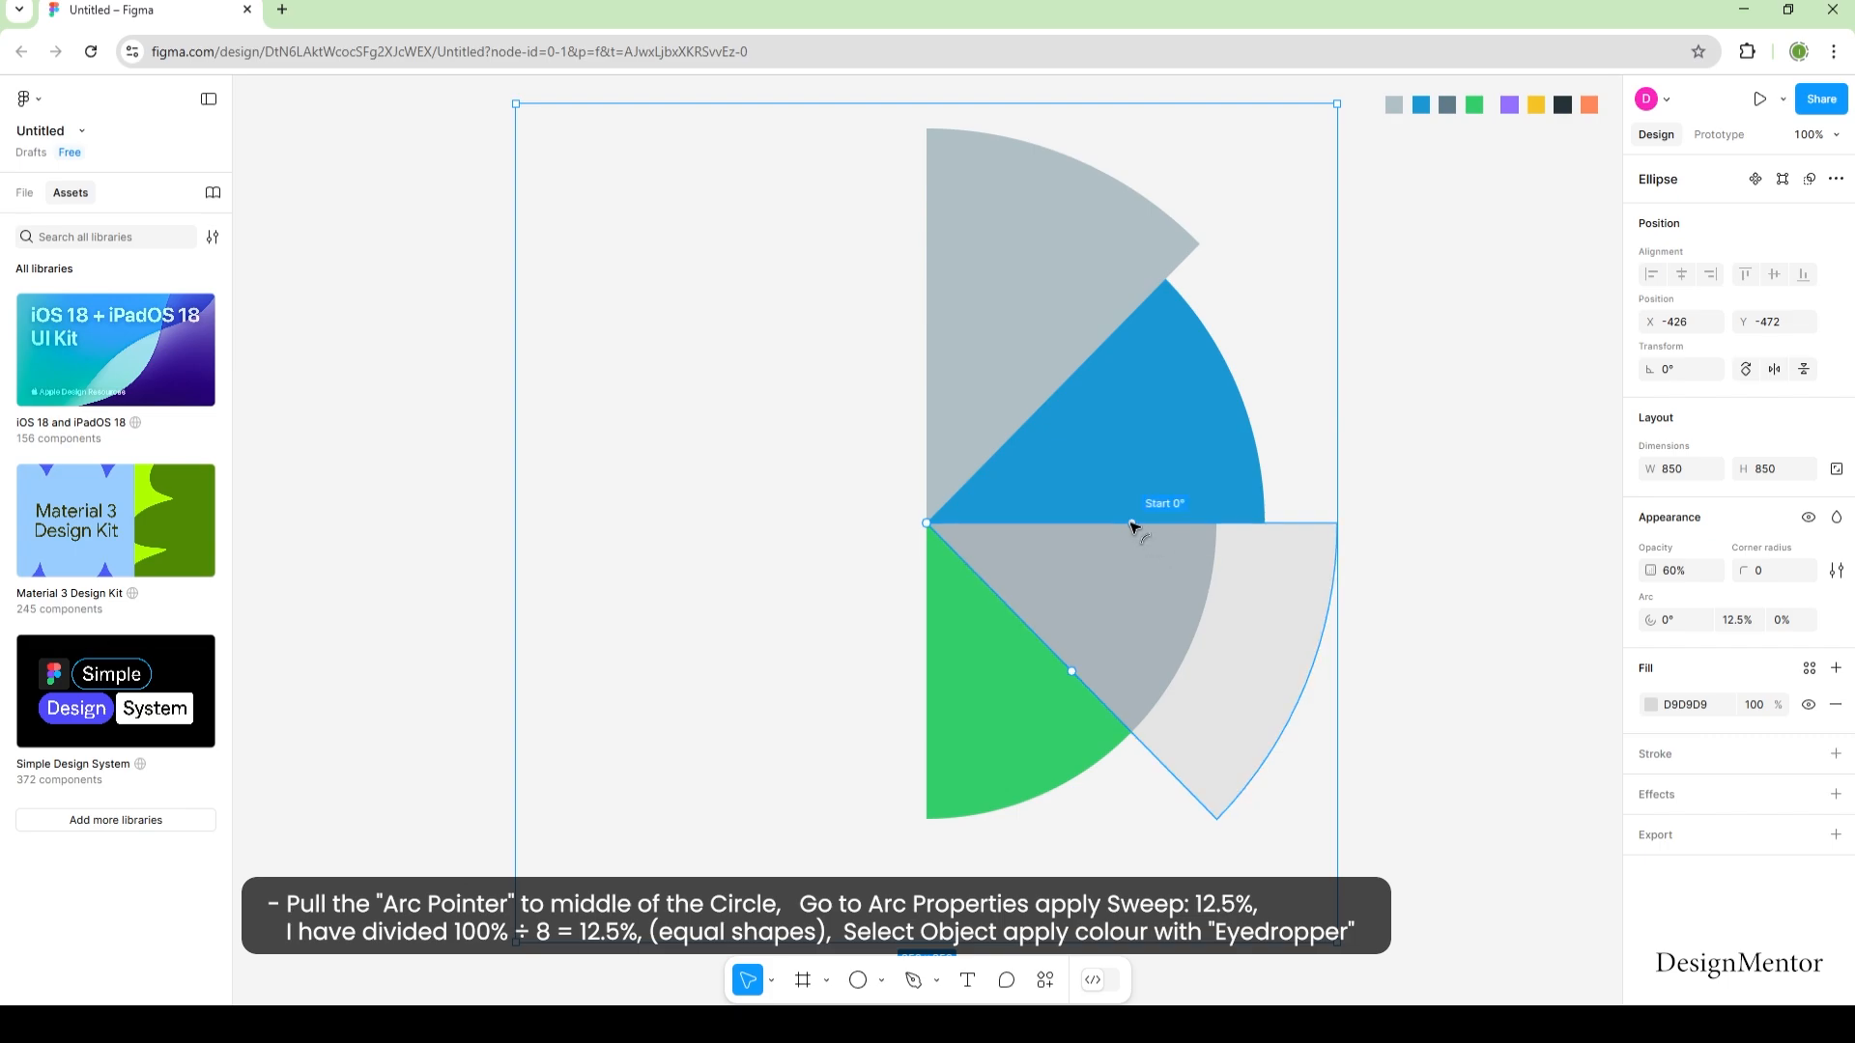
drag(1134, 526, 929, 687)
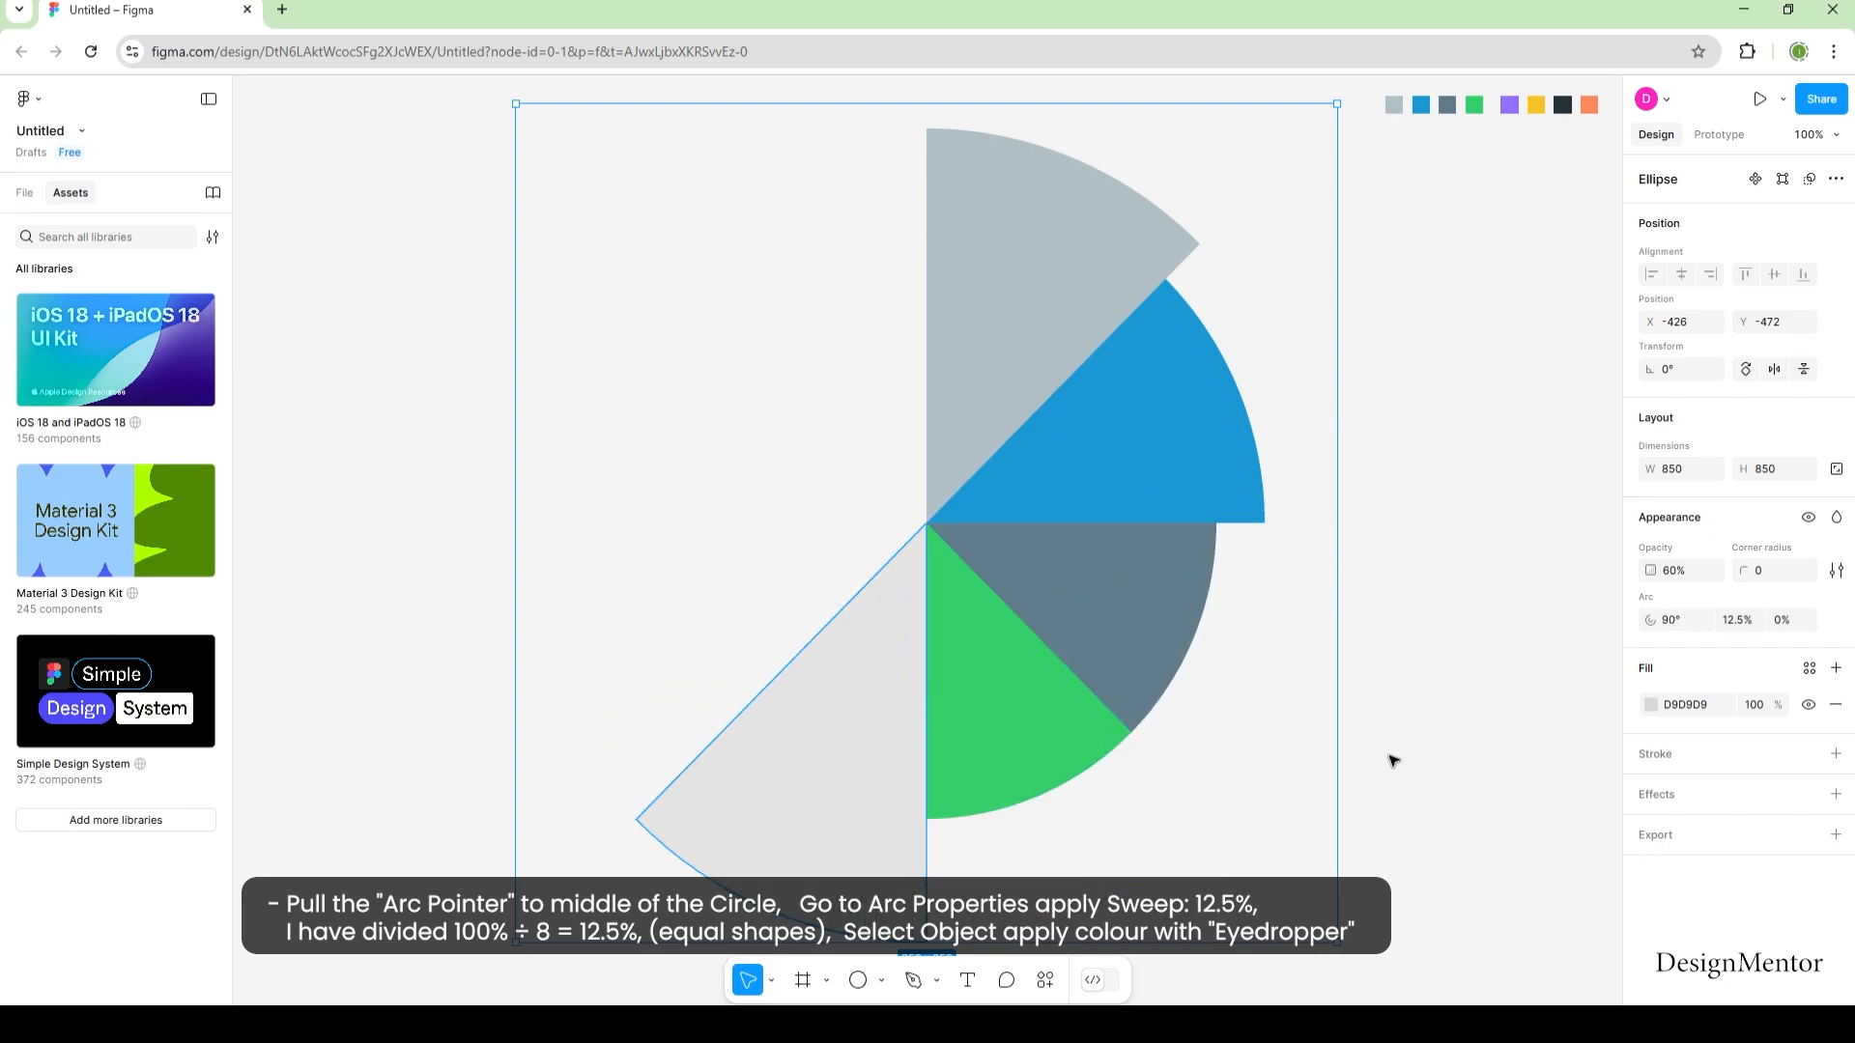
click(1396, 754)
Set the fifth wedge's opacity to 100% and fill it with the purple #9470FF sampled from the palette swatches.
click(903, 729)
click(1684, 572)
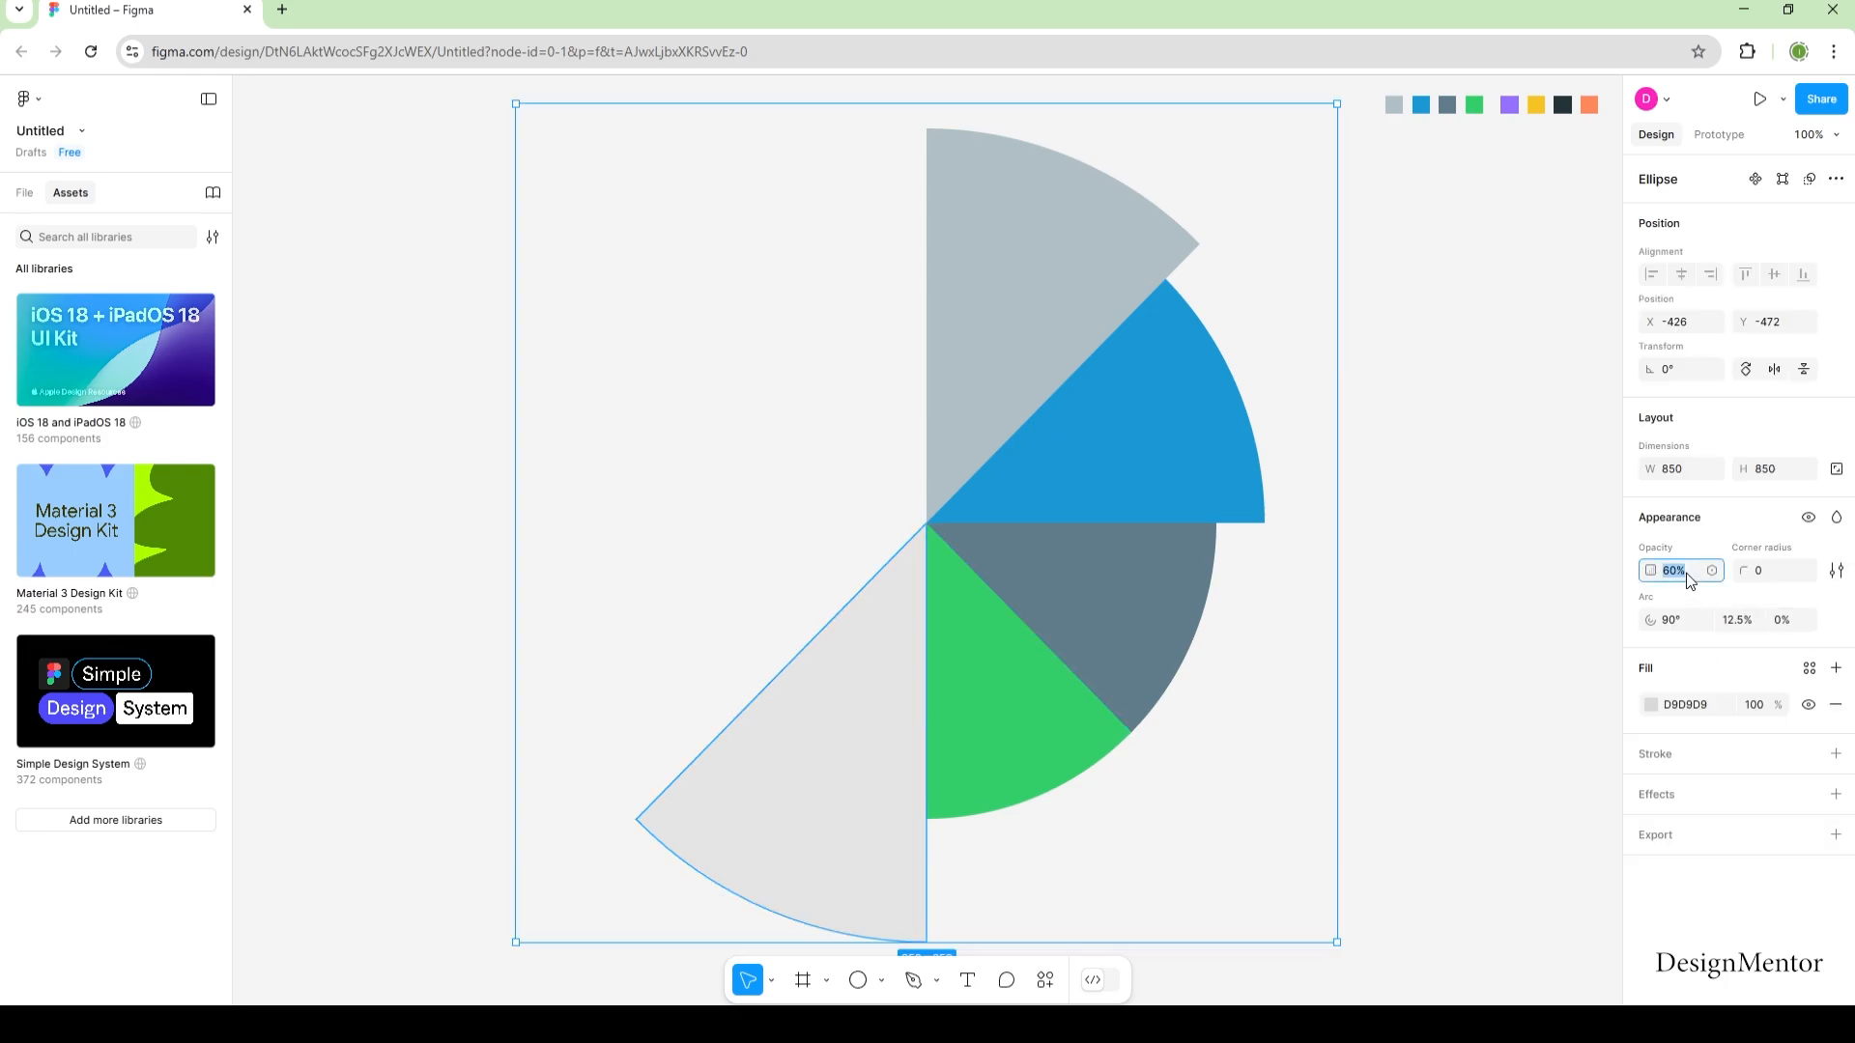
text(100)
key(Return)
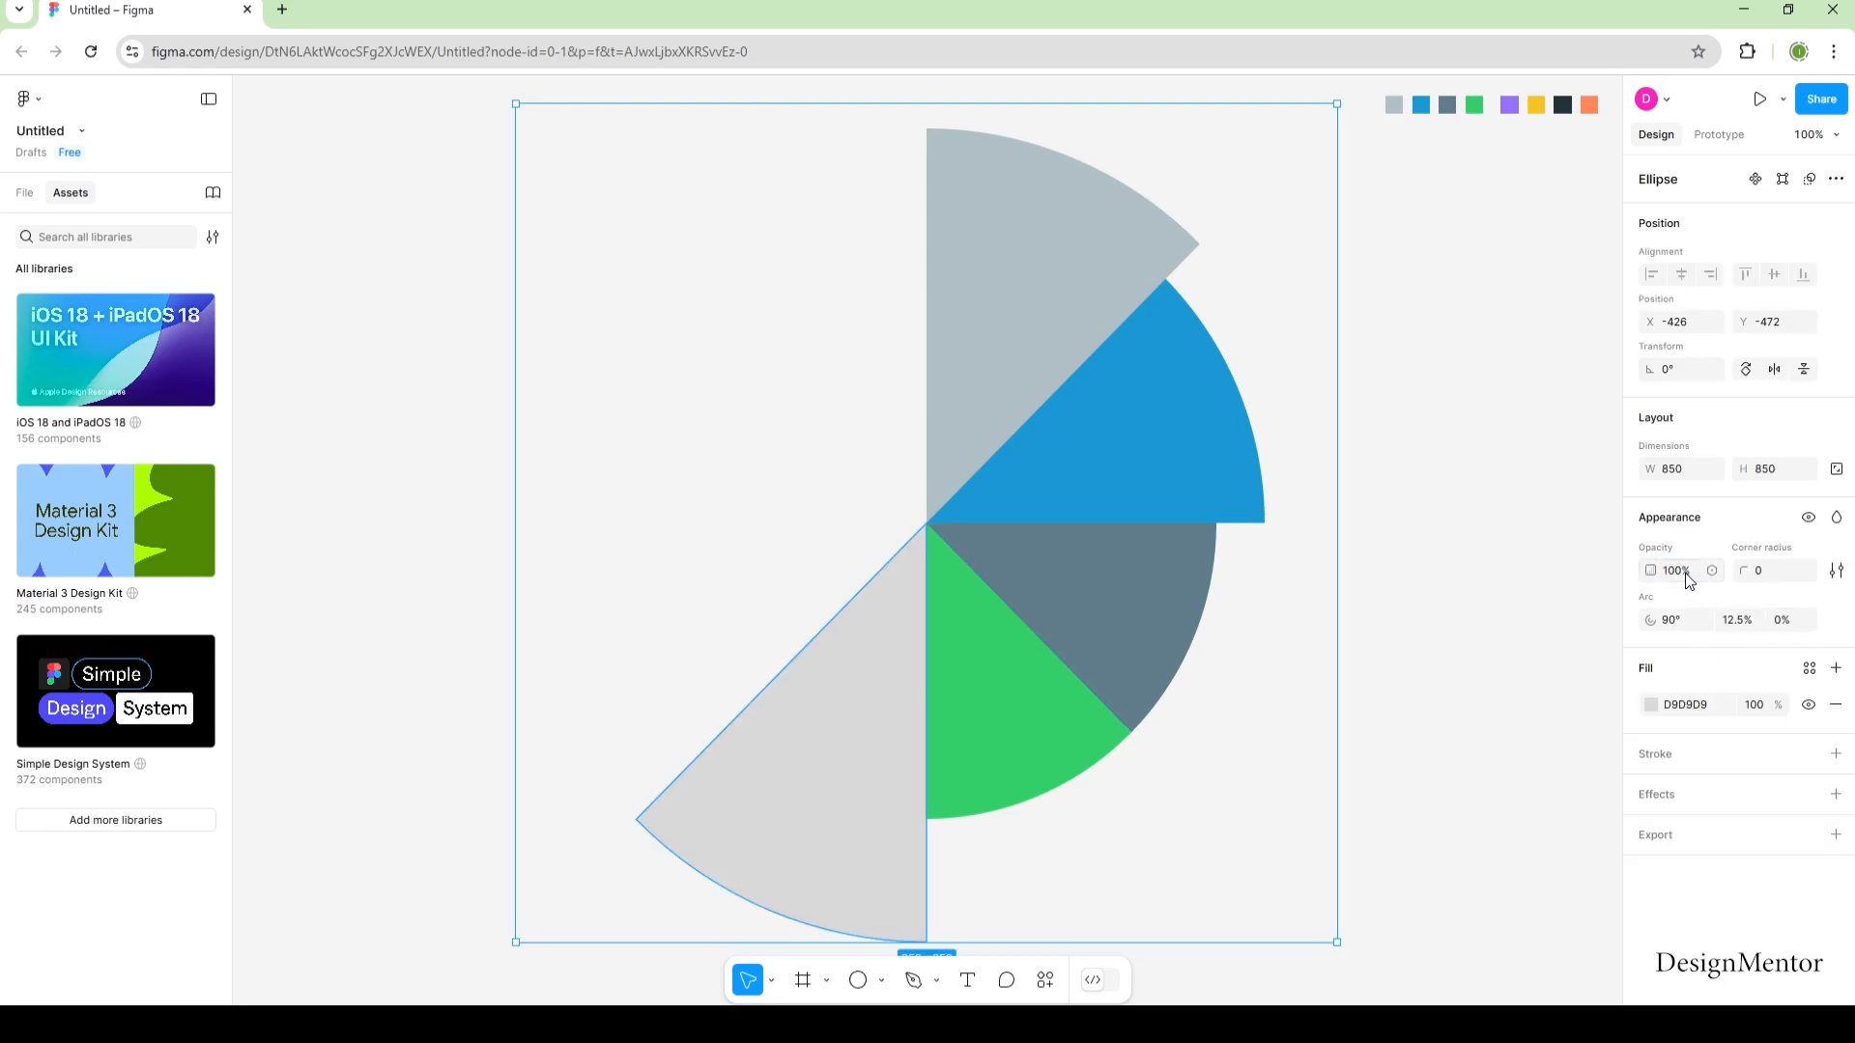
click(1469, 650)
click(836, 733)
key(i)
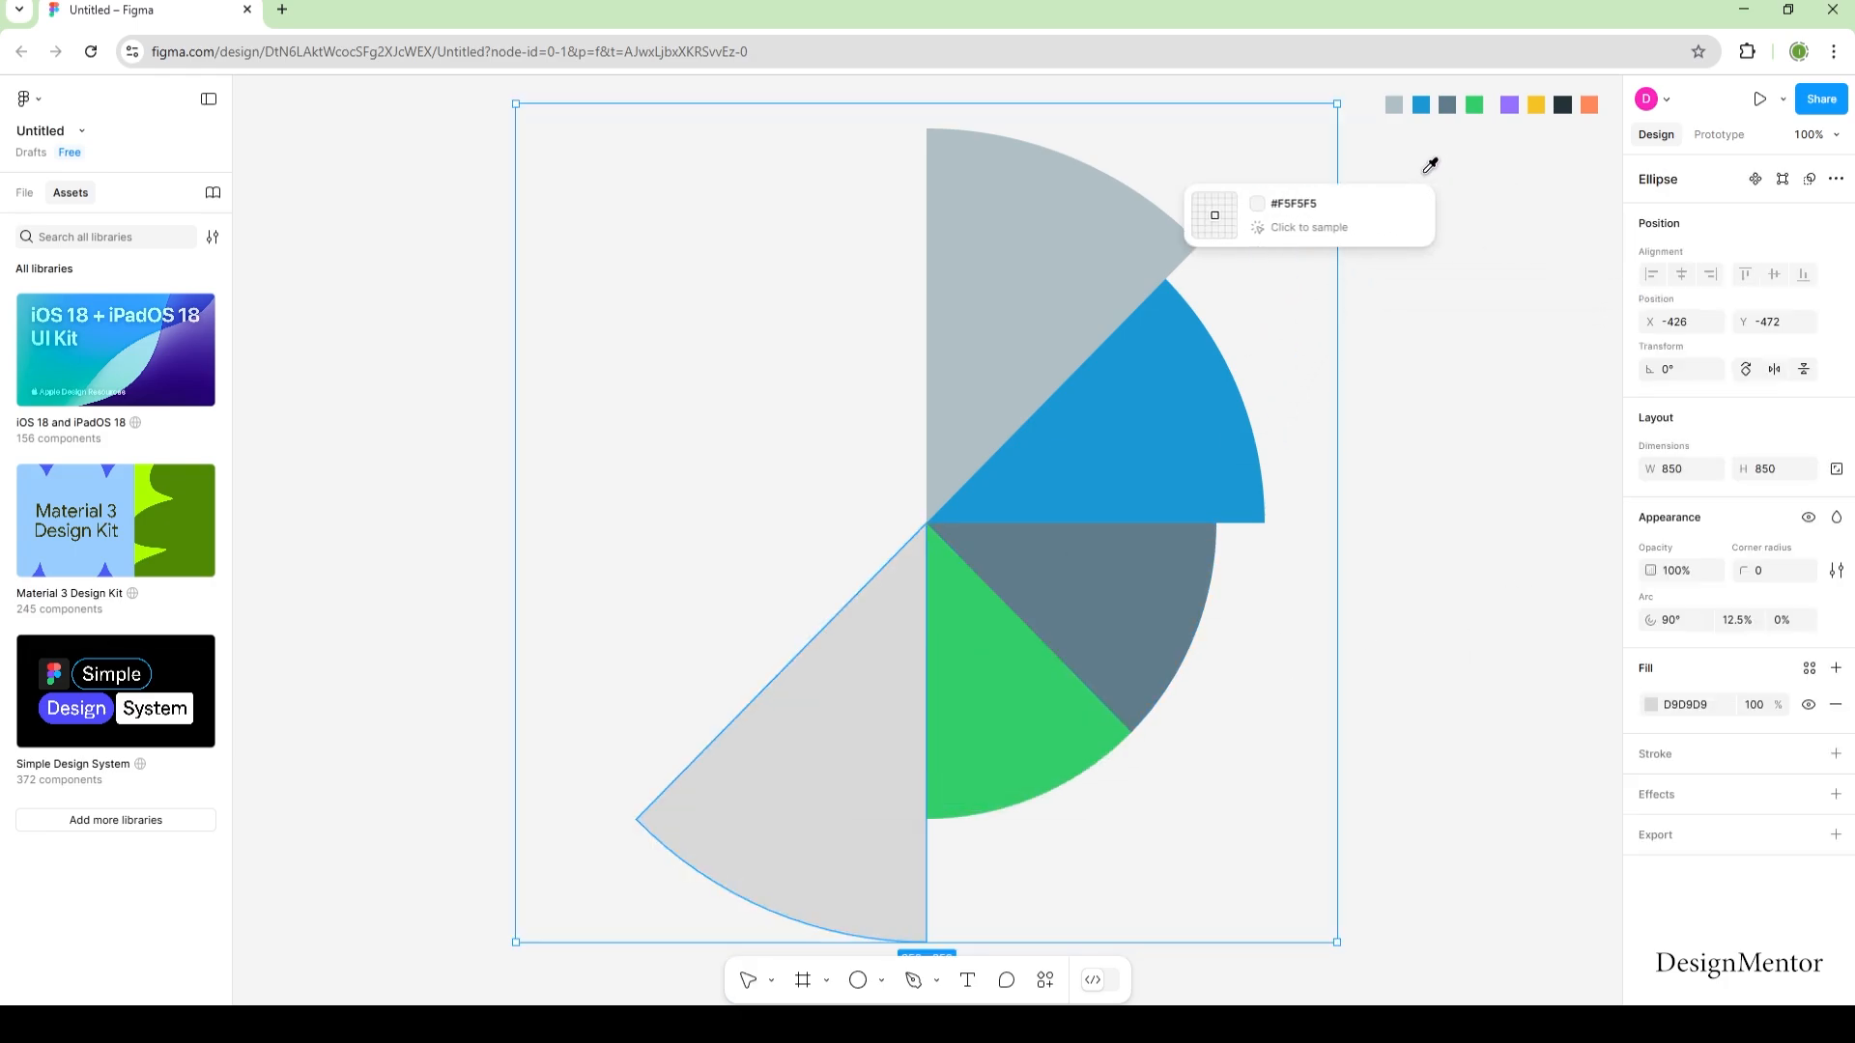
click(1509, 105)
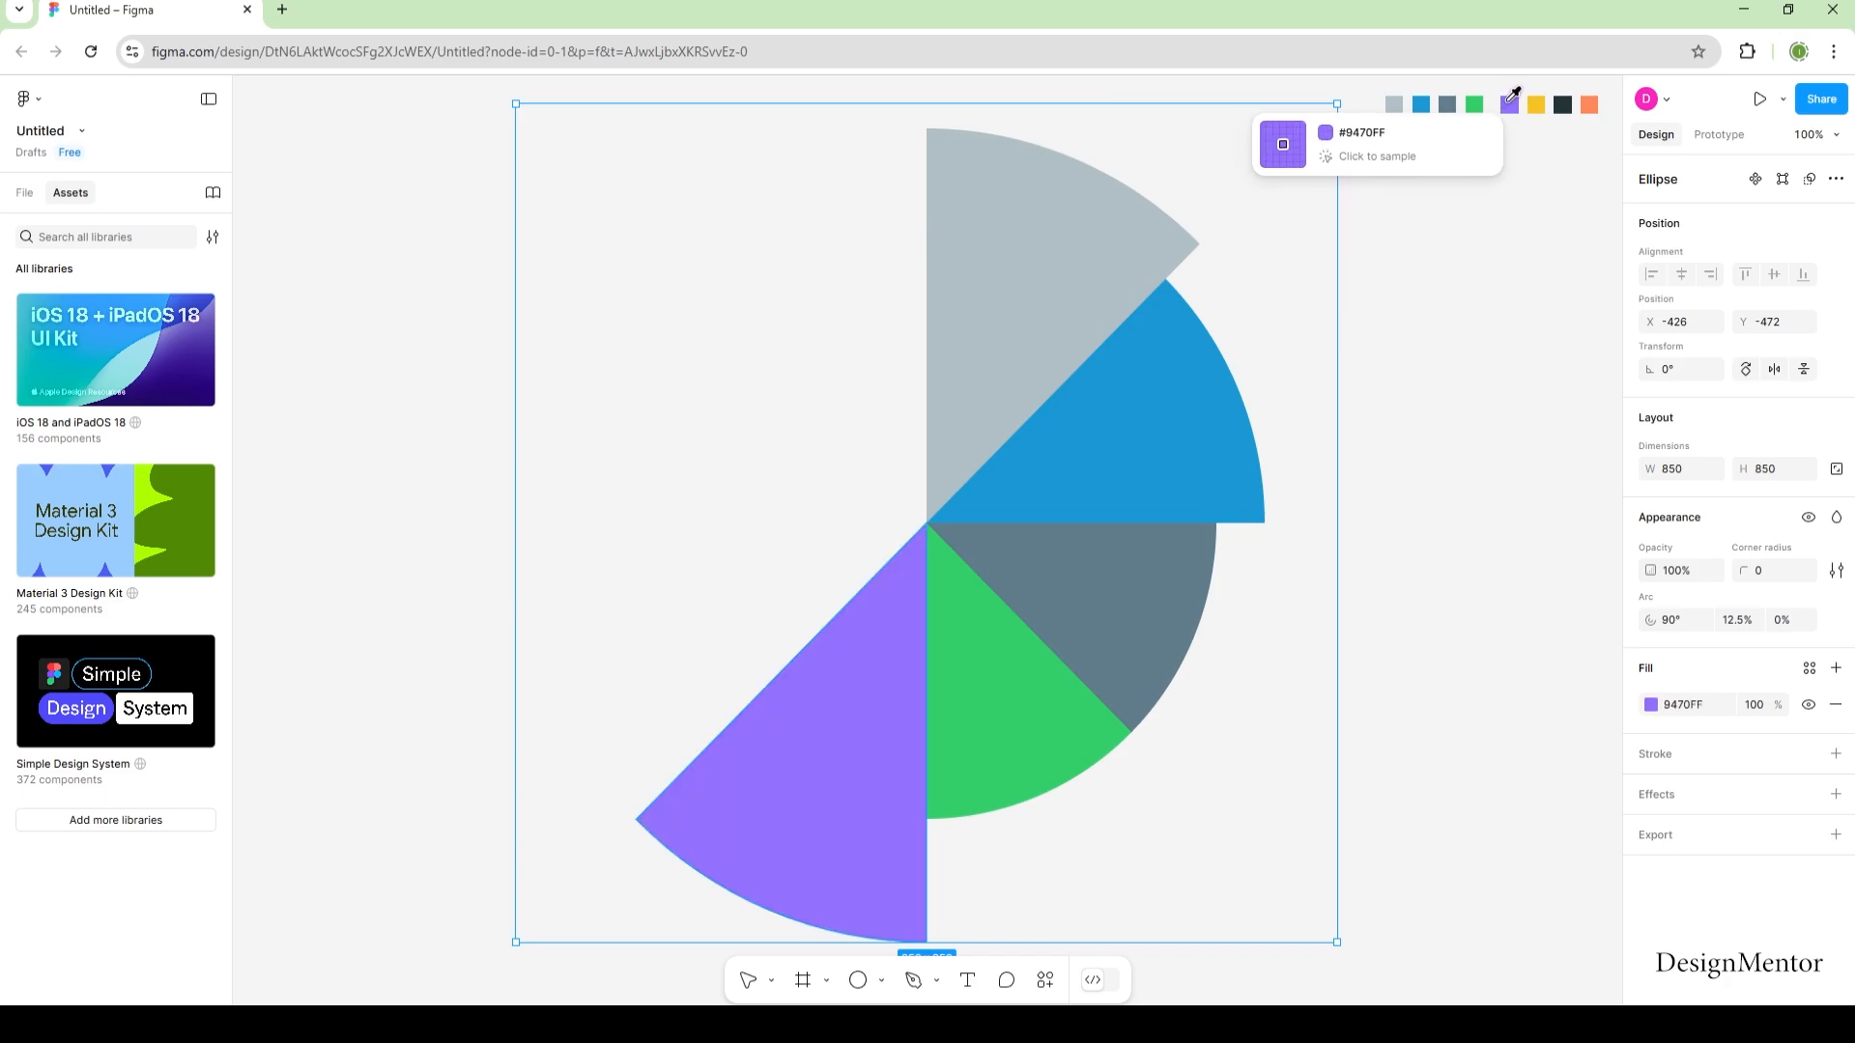
click(1469, 693)
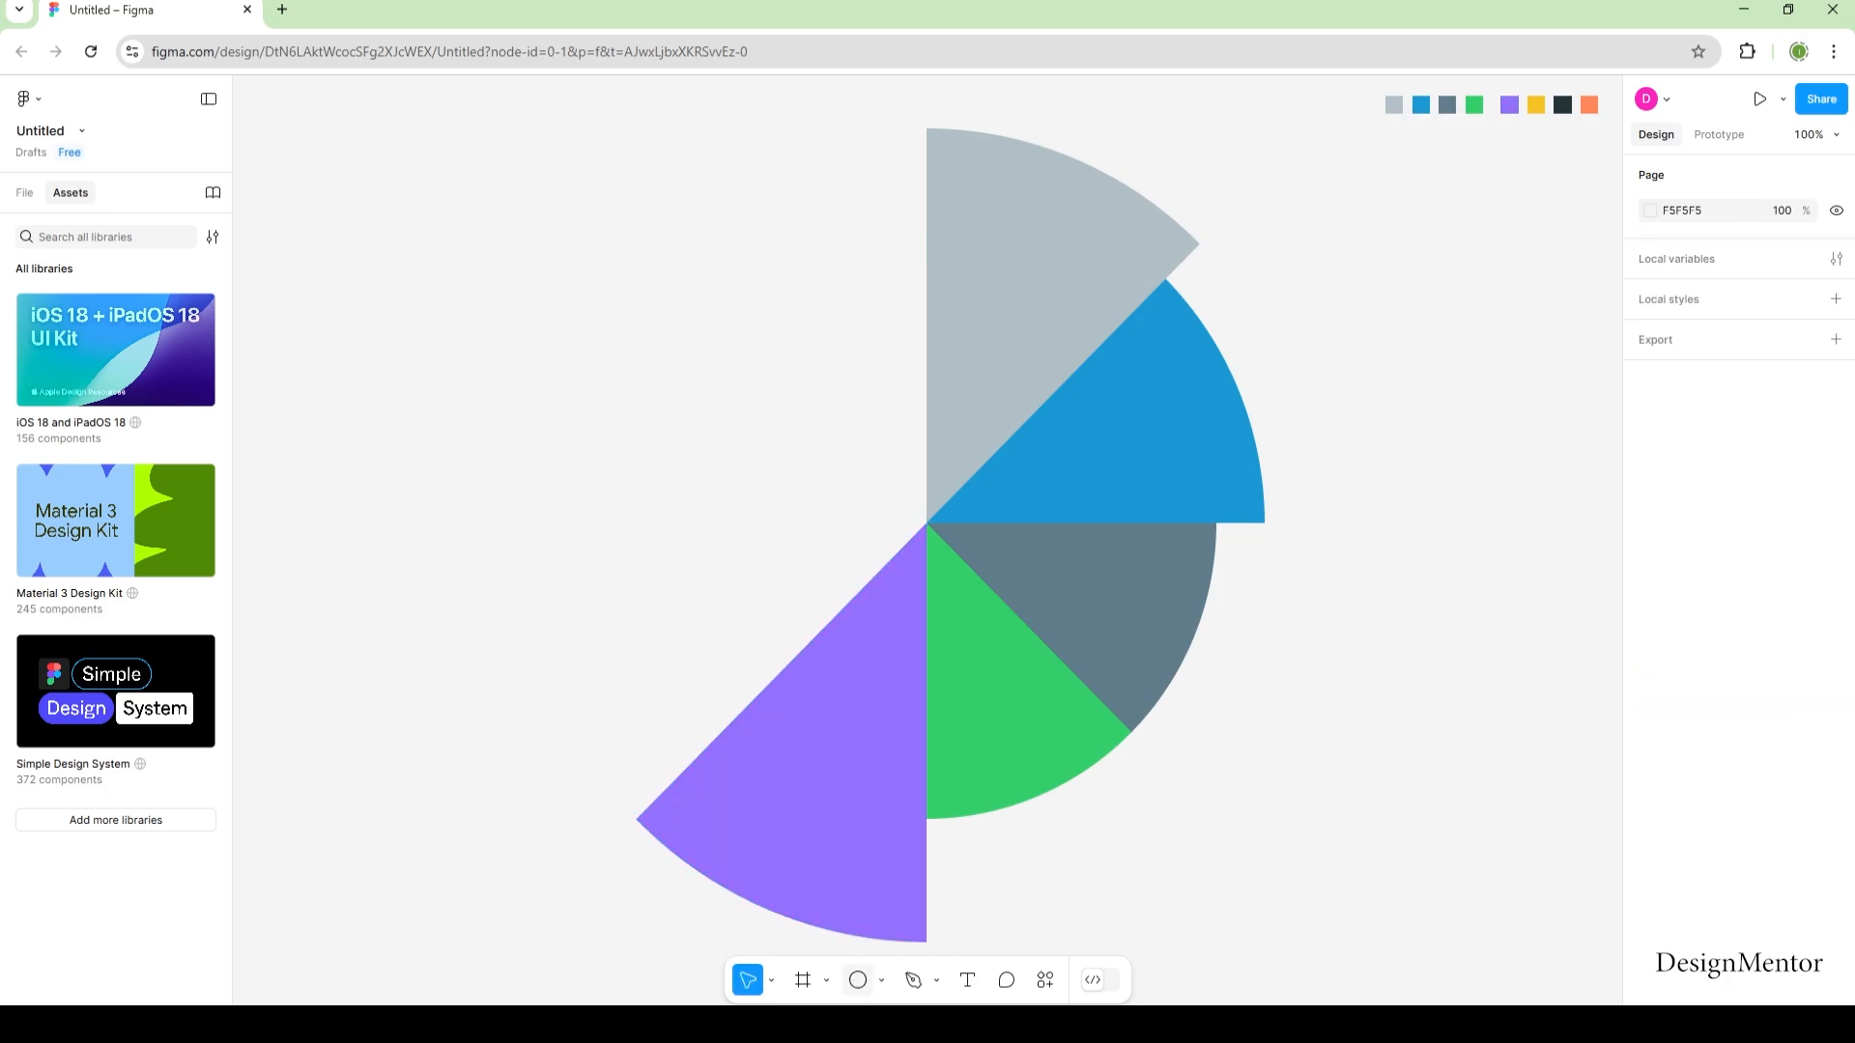
Draw an ellipse for the sixth wedge near the shared tip and set its dimensions to 750 × 750.
click(881, 982)
click(904, 864)
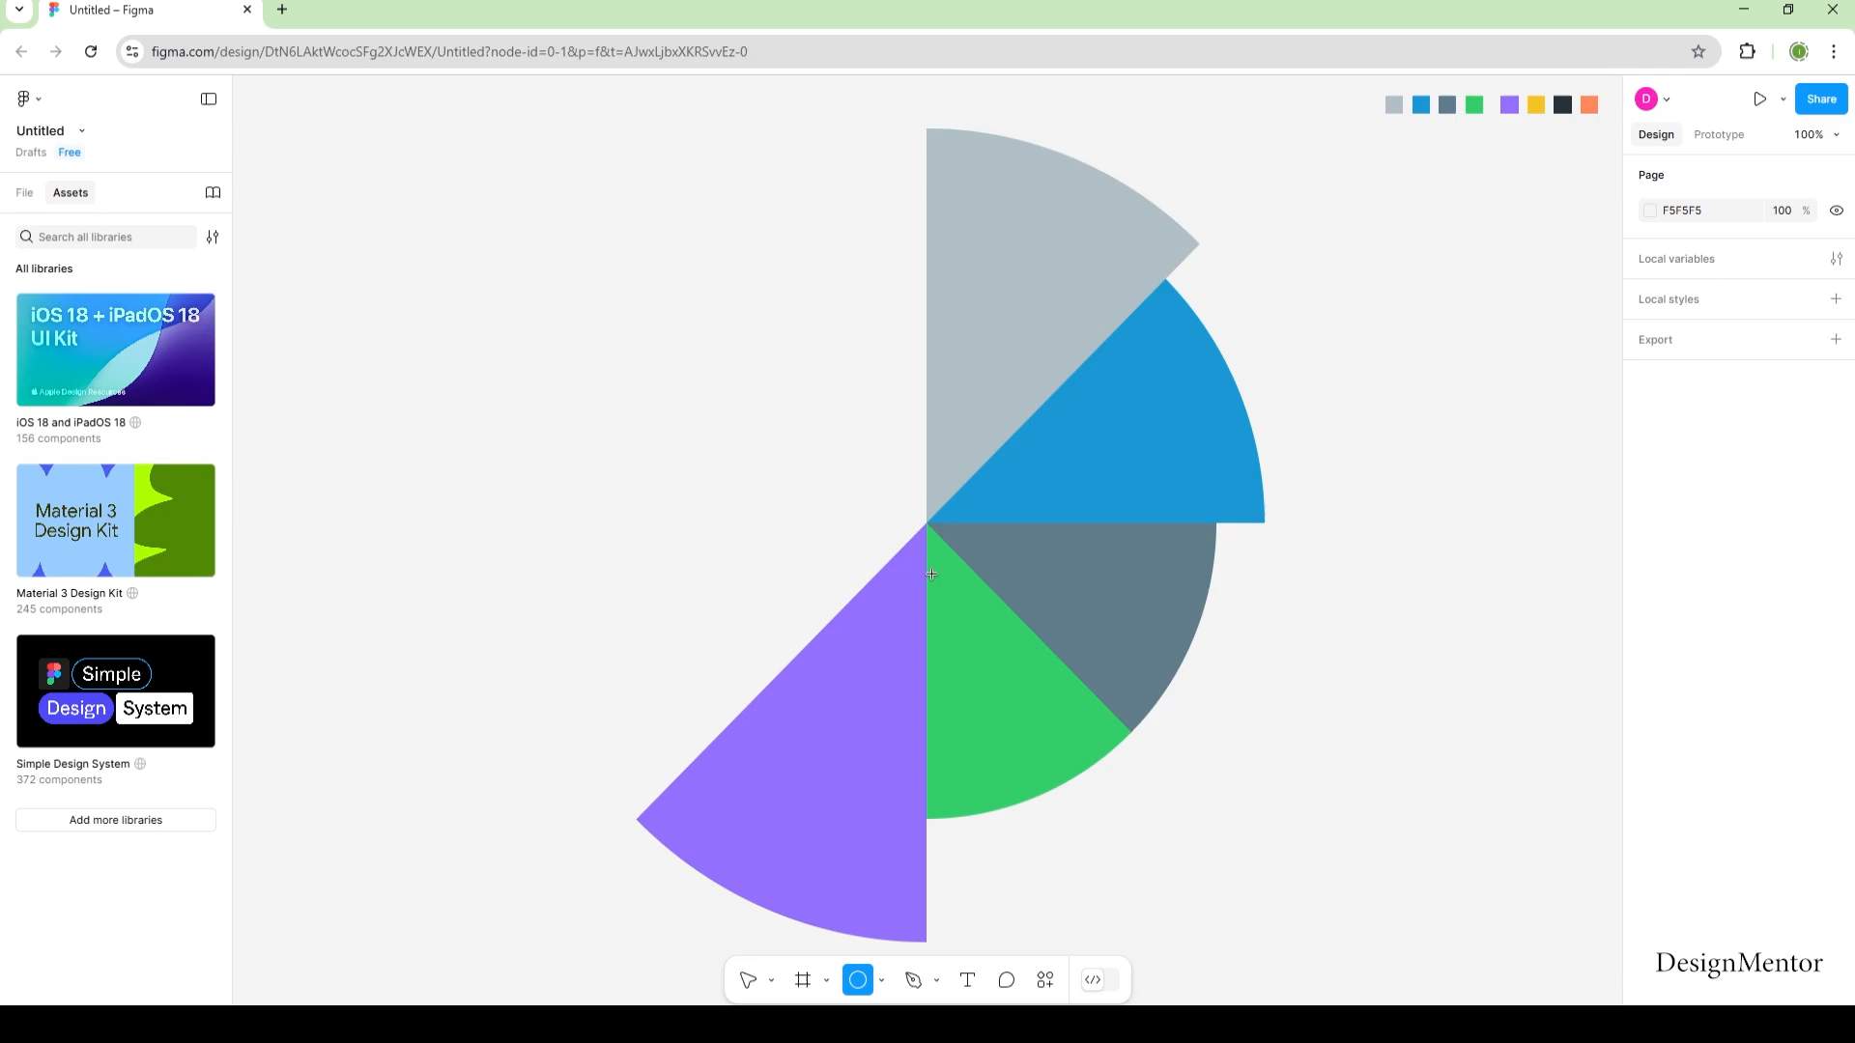
click(914, 521)
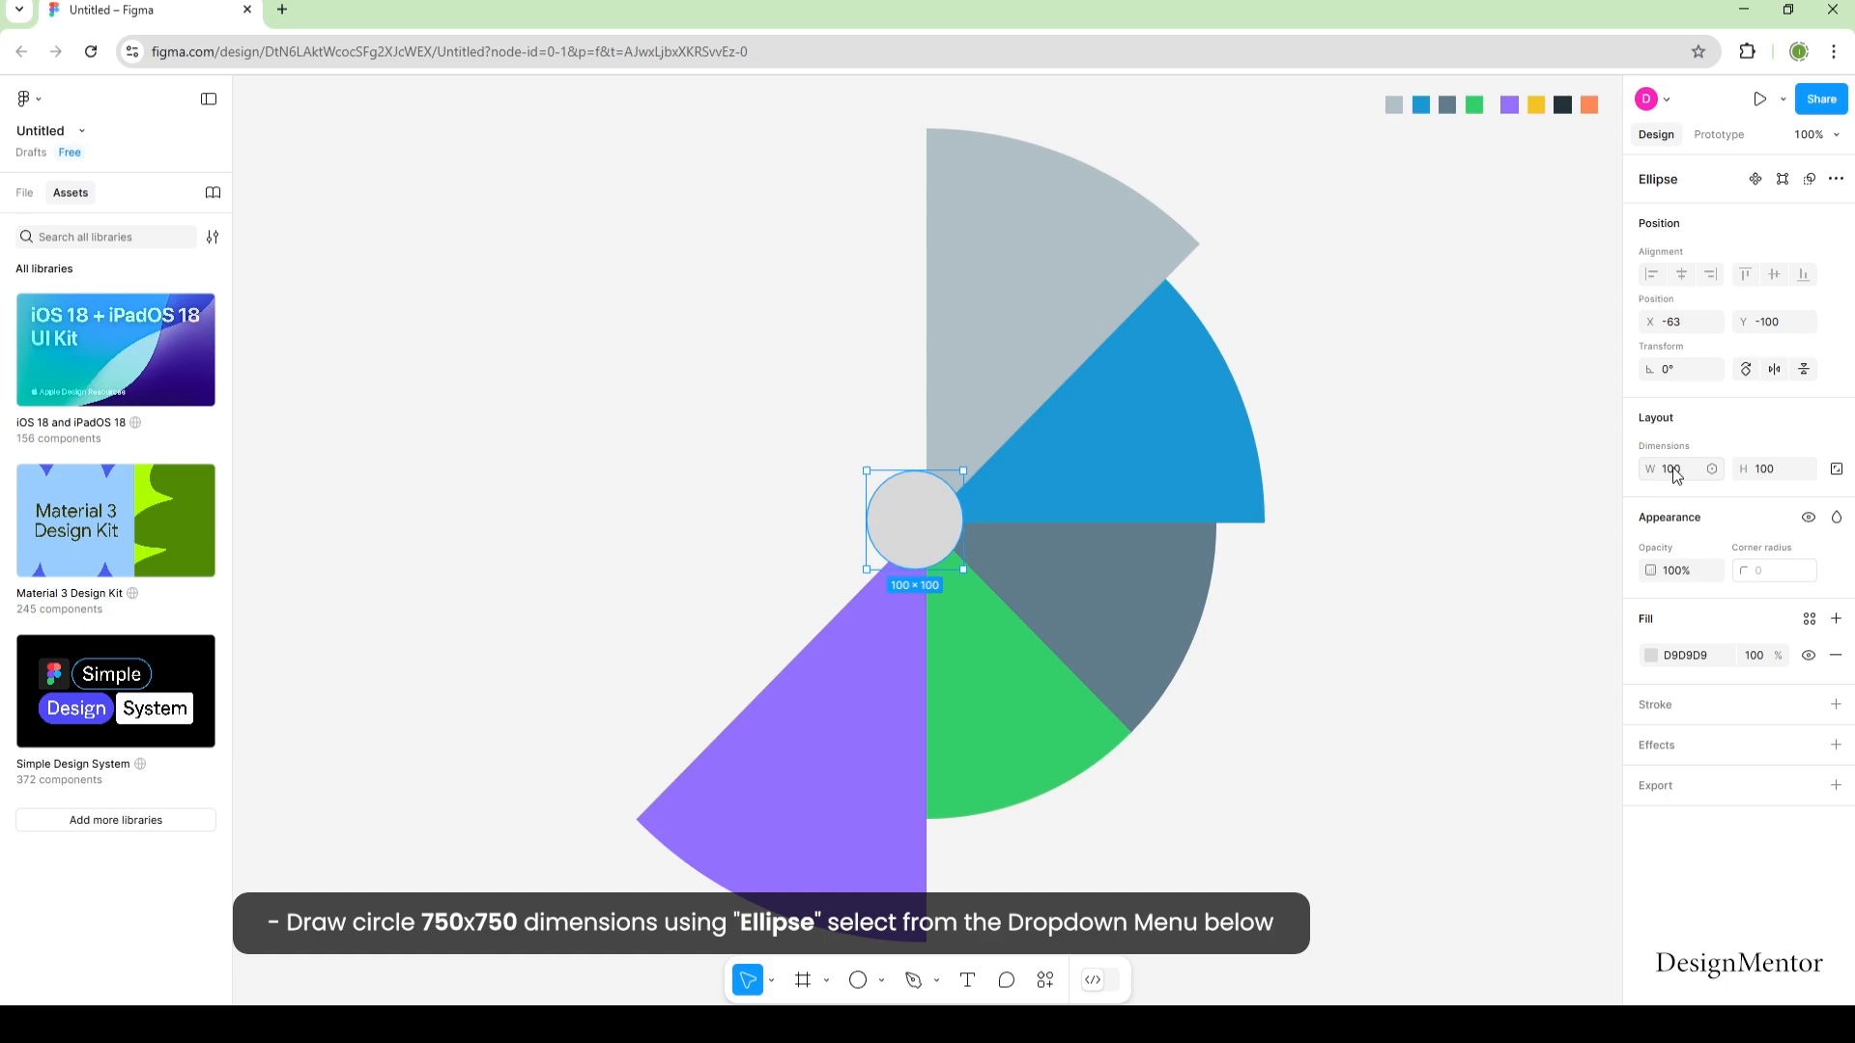
click(1675, 474)
text(750)
key(Tab)
text(750)
key(Return)
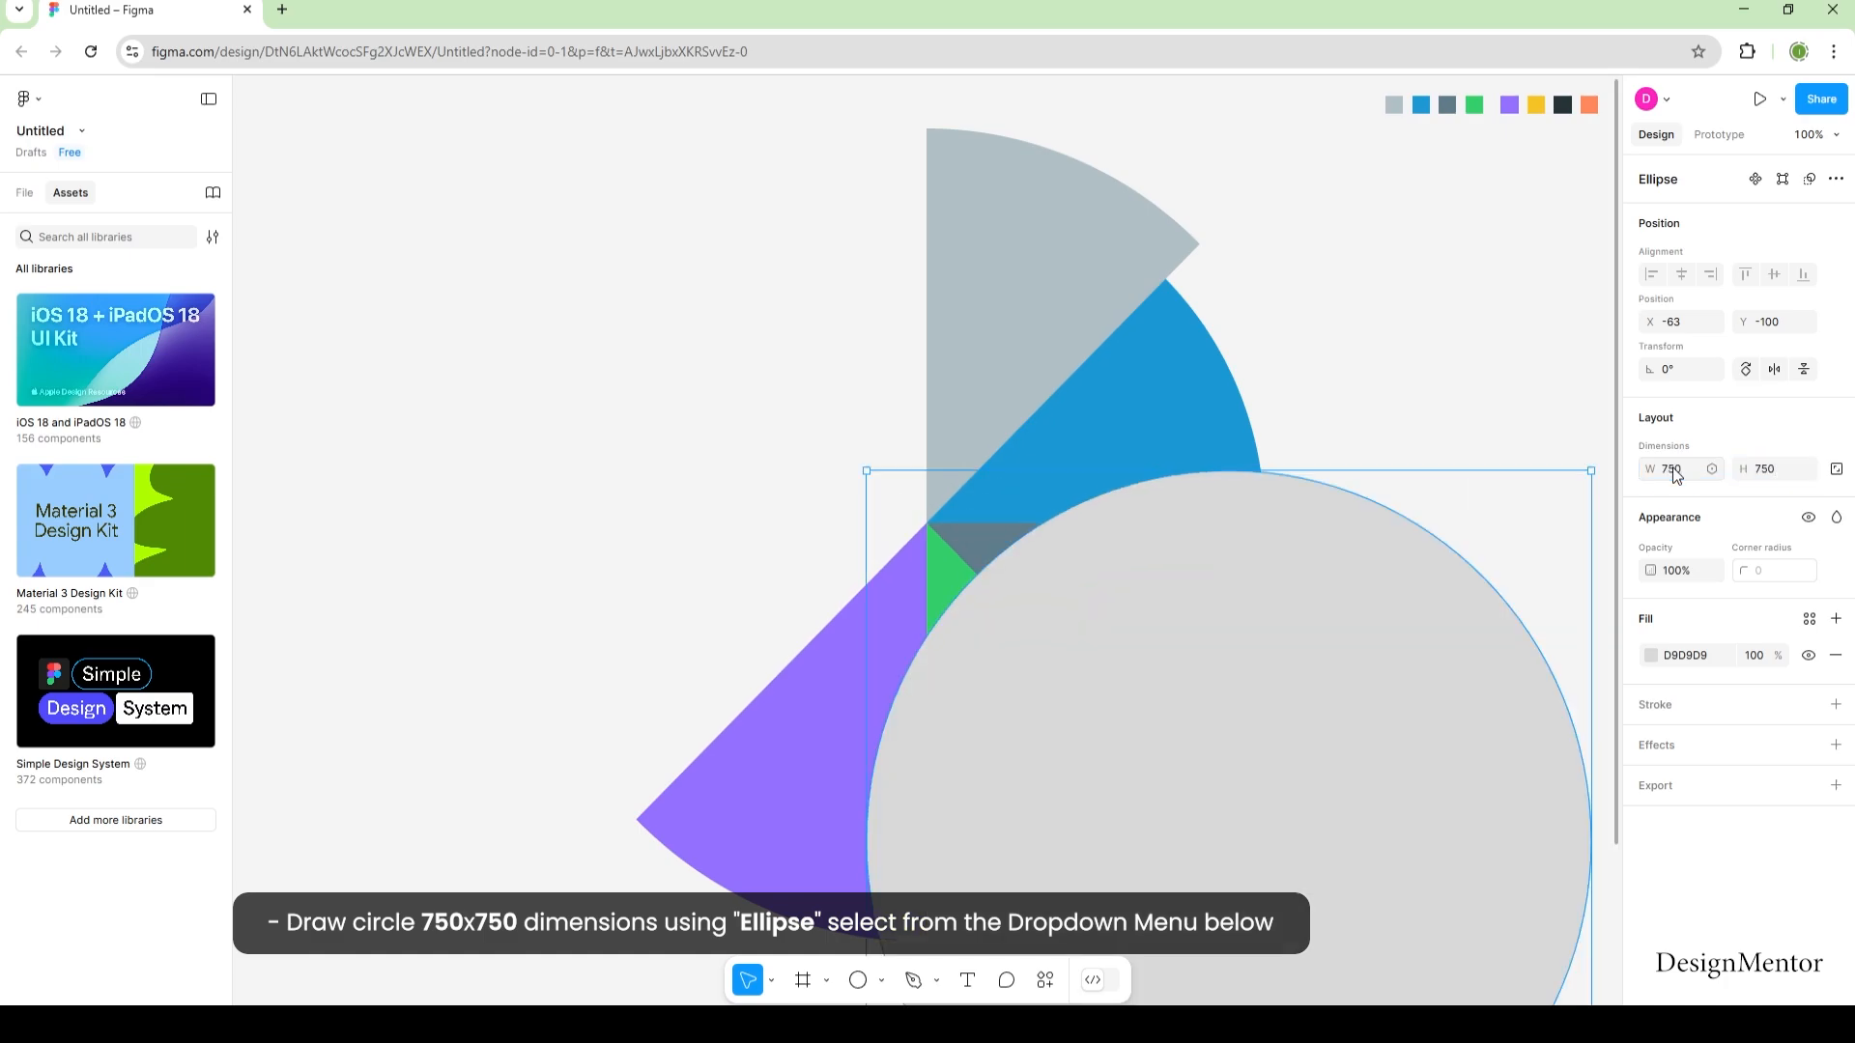
Set the sixth circle's opacity to 60% and centre the circle on the wedges' shared tip.
click(1685, 570)
text(60)
key(Return)
drag(1323, 850, 1027, 531)
Turn the sixth circle into an arc with a 12.5% sweep and rotate its start to 135°, adjoining the purple wedge.
drag(1284, 529, 942, 518)
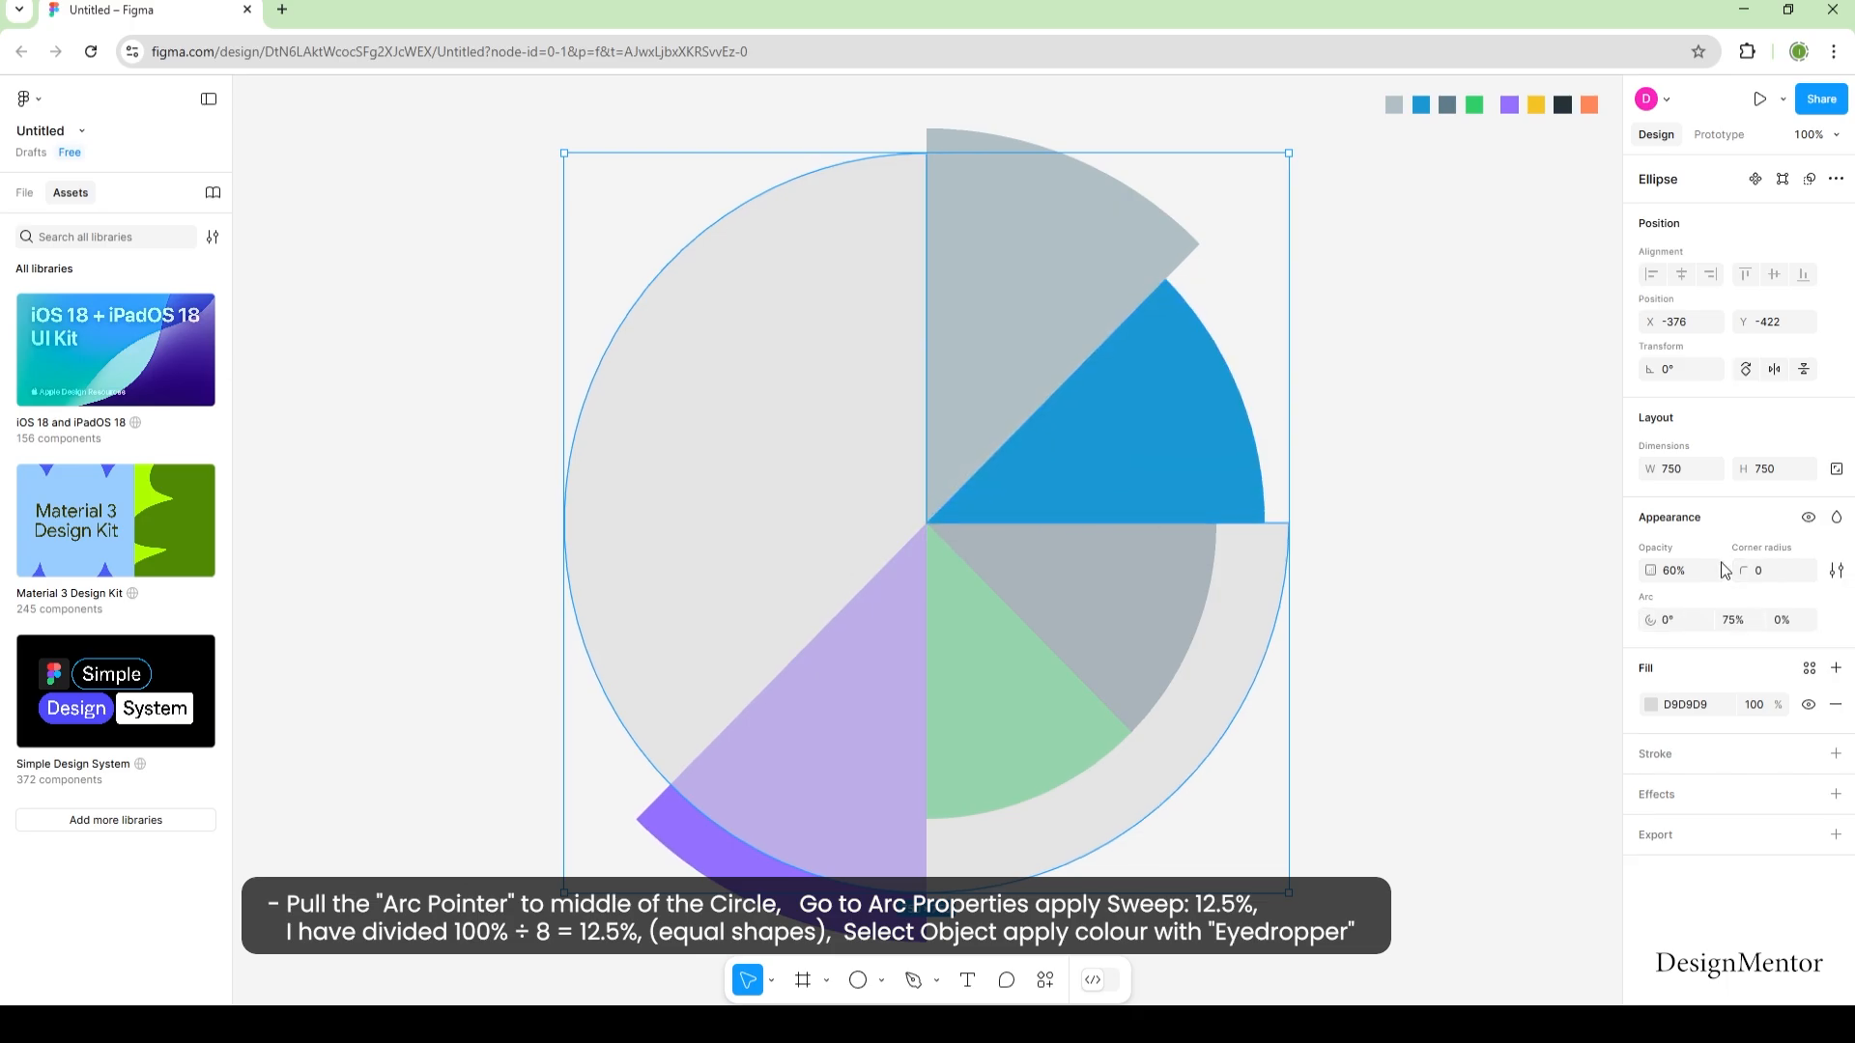
click(1731, 623)
text(12.5)
key(Return)
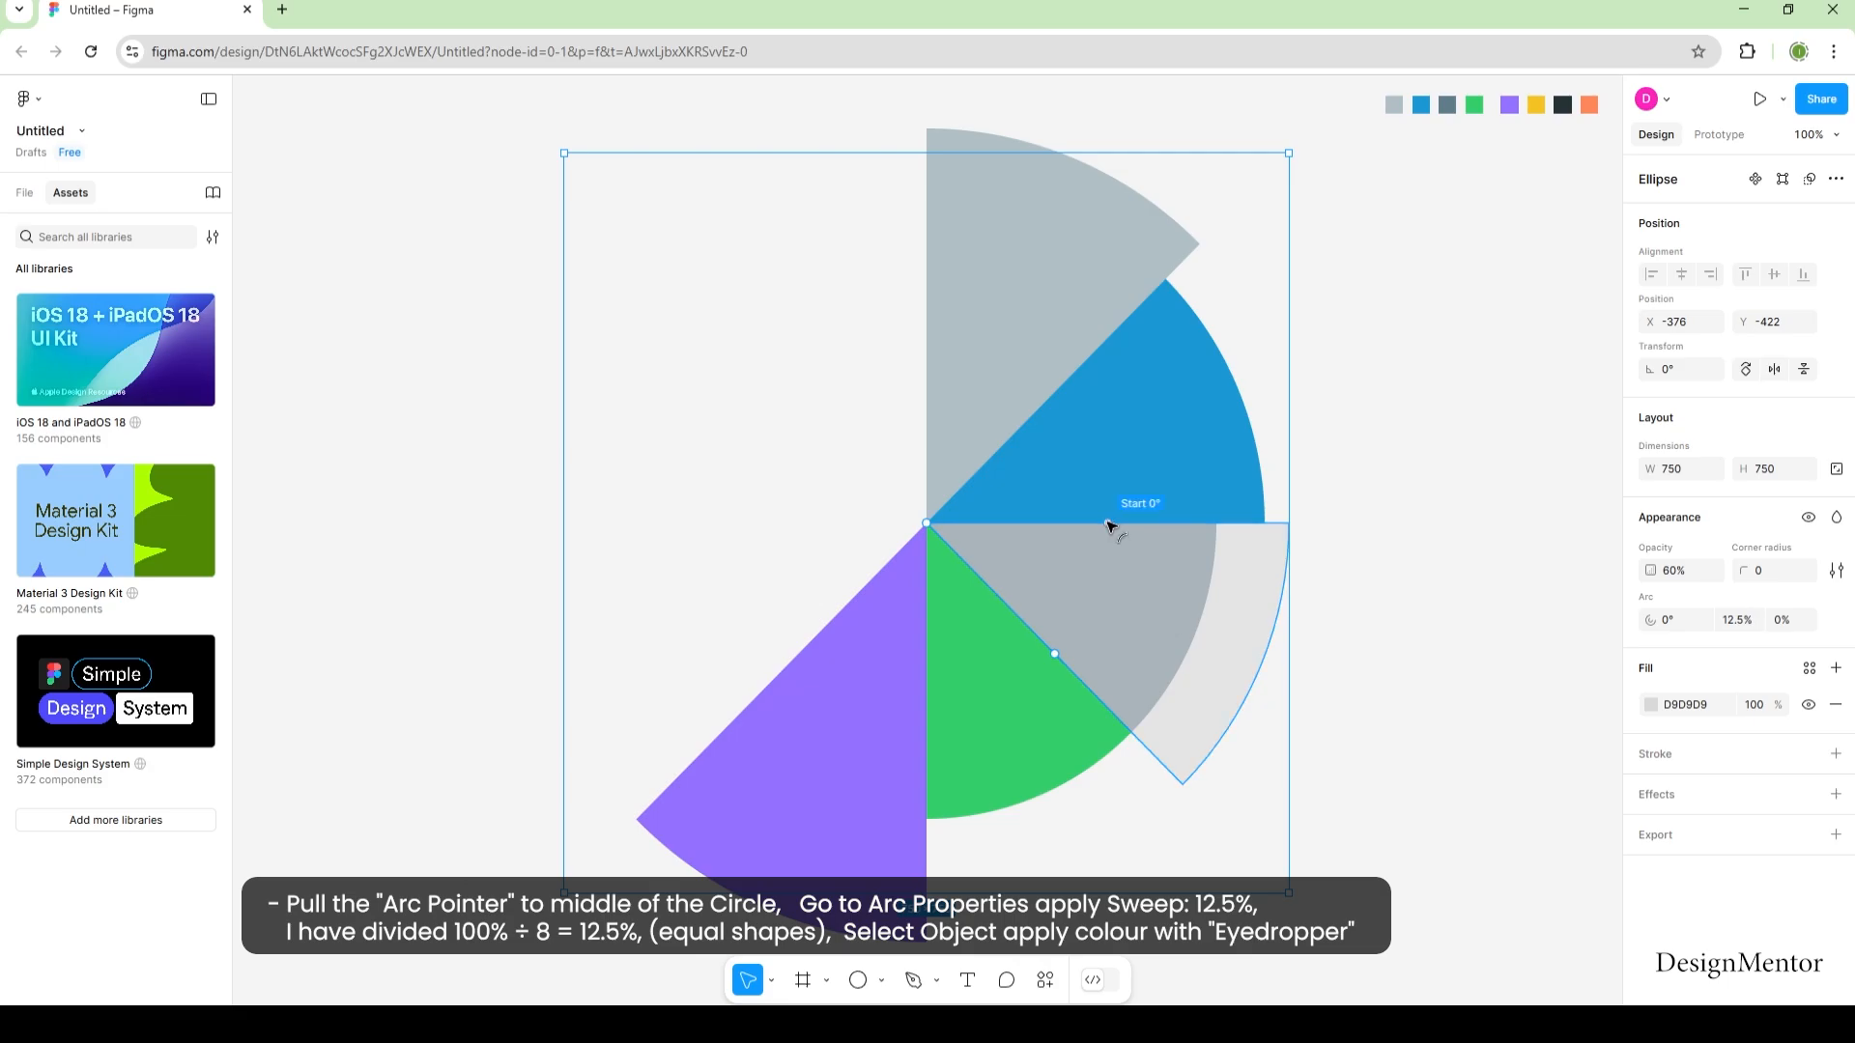
drag(1111, 526, 903, 541)
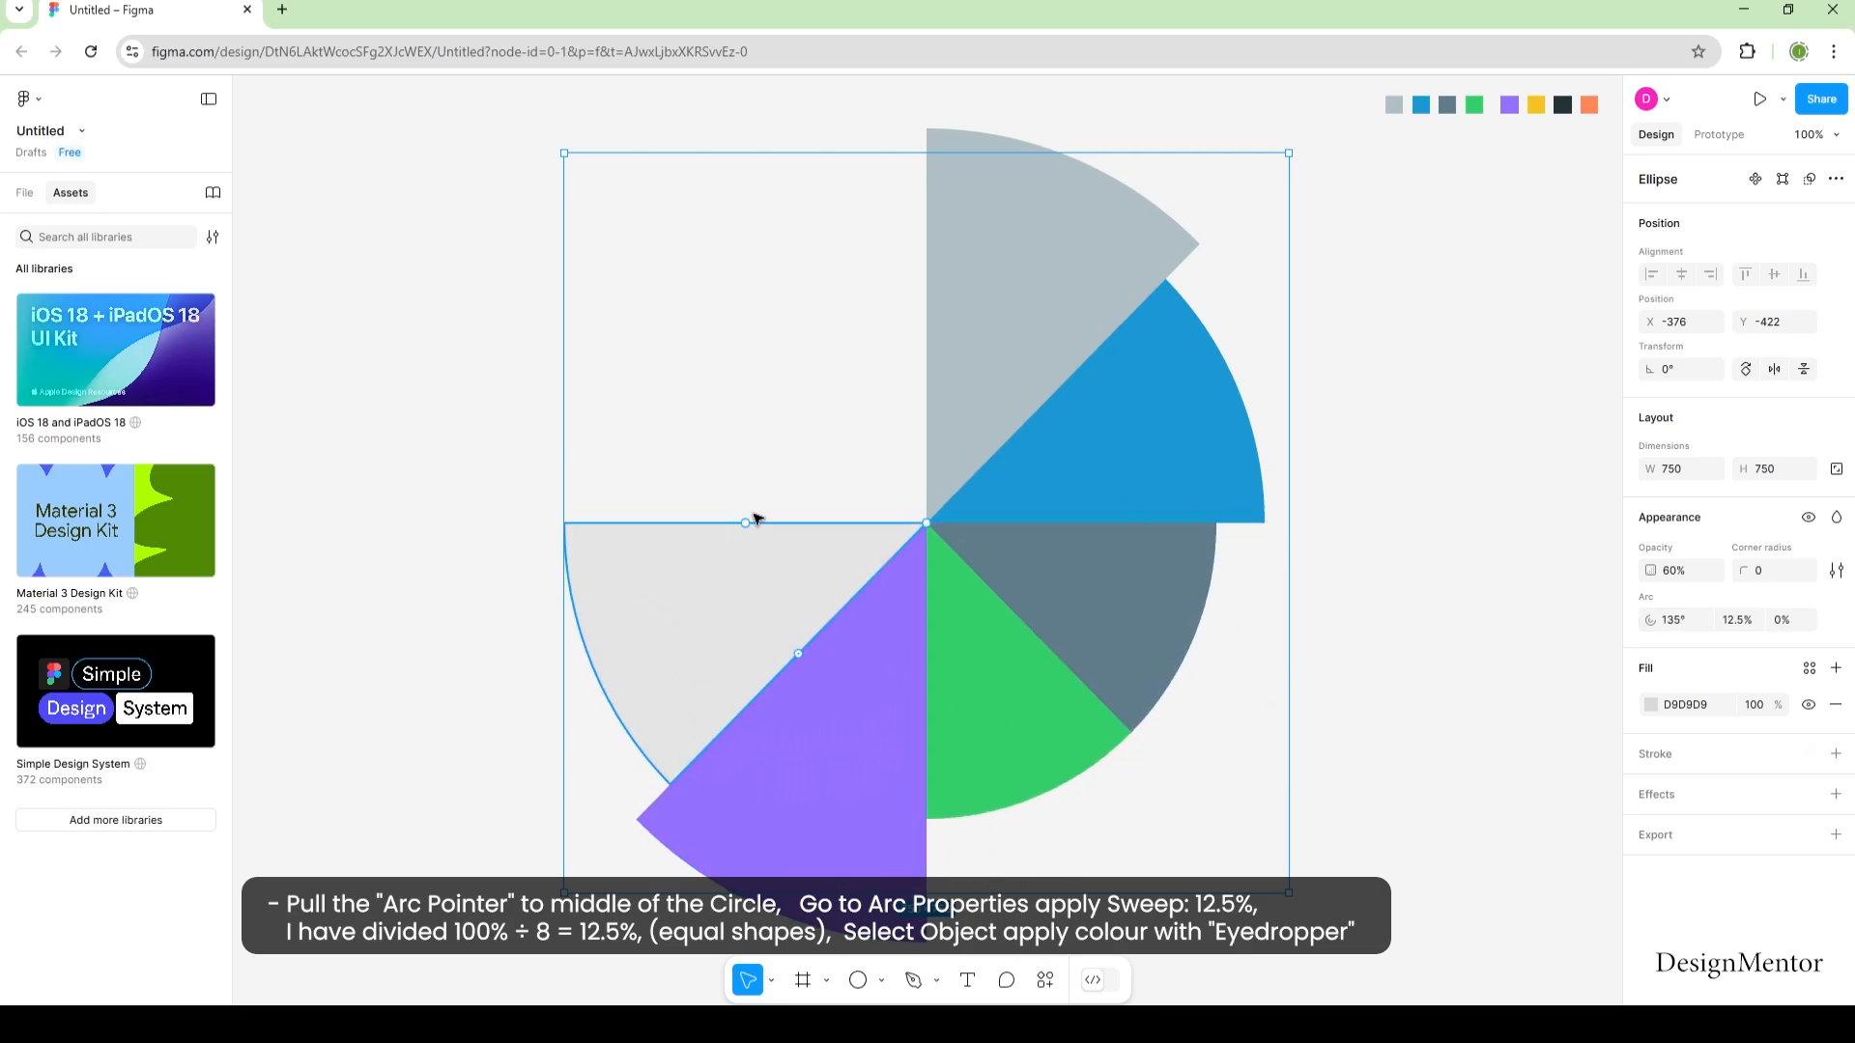
click(530, 431)
Set the sixth wedge's opacity to 100% and fill it with the yellow #F5C324 sampled from the palette swatches.
click(675, 568)
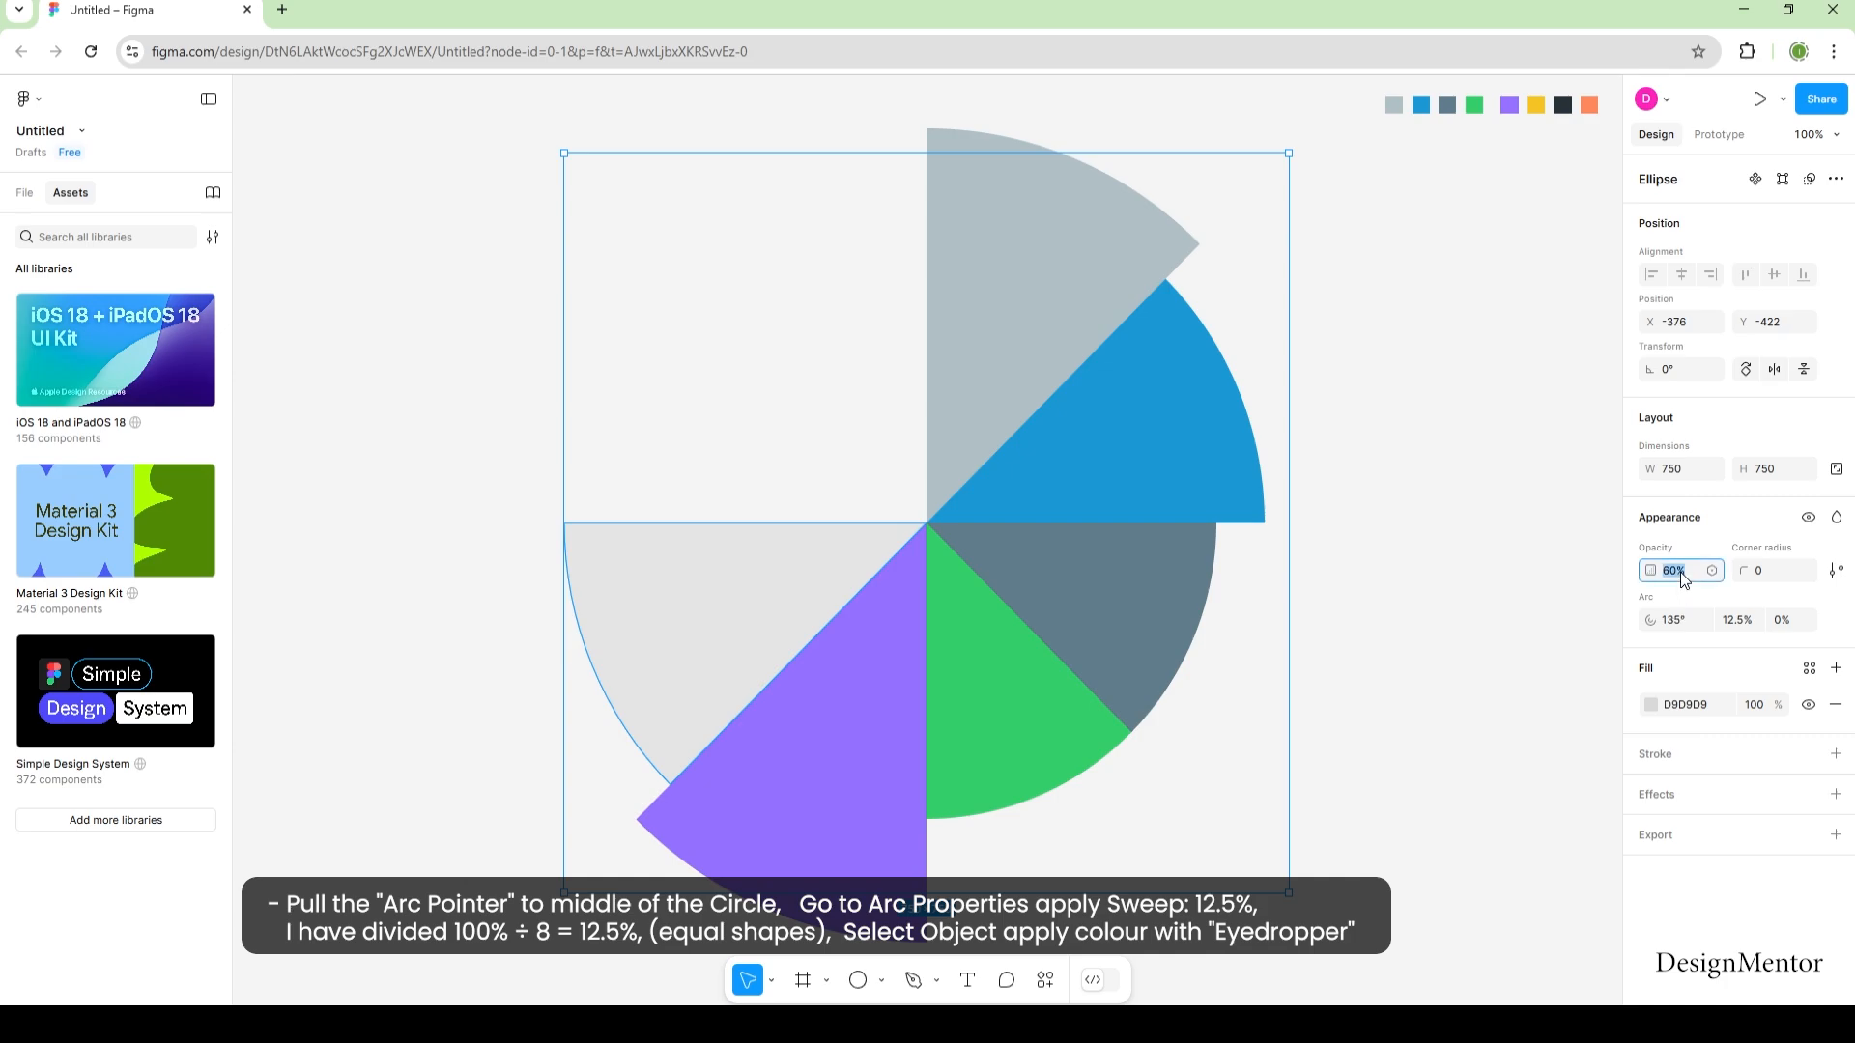
key(Return)
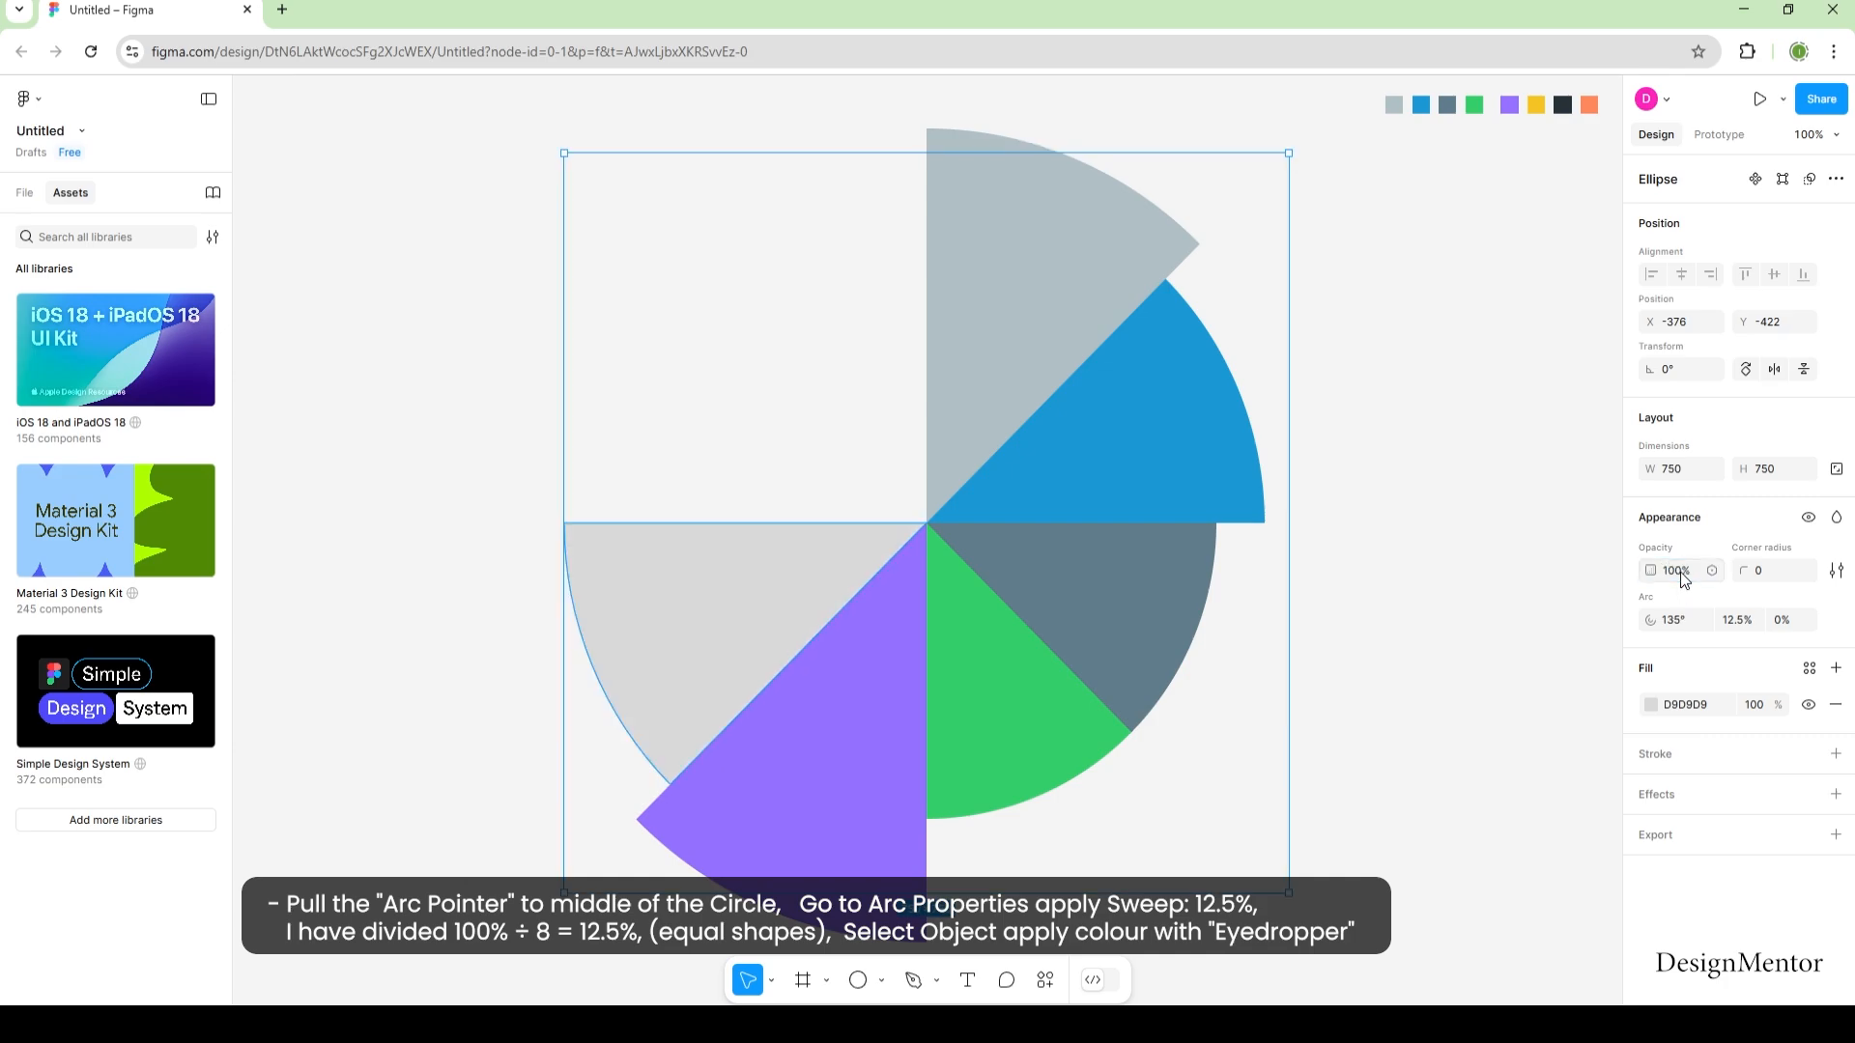
key(i)
click(1536, 105)
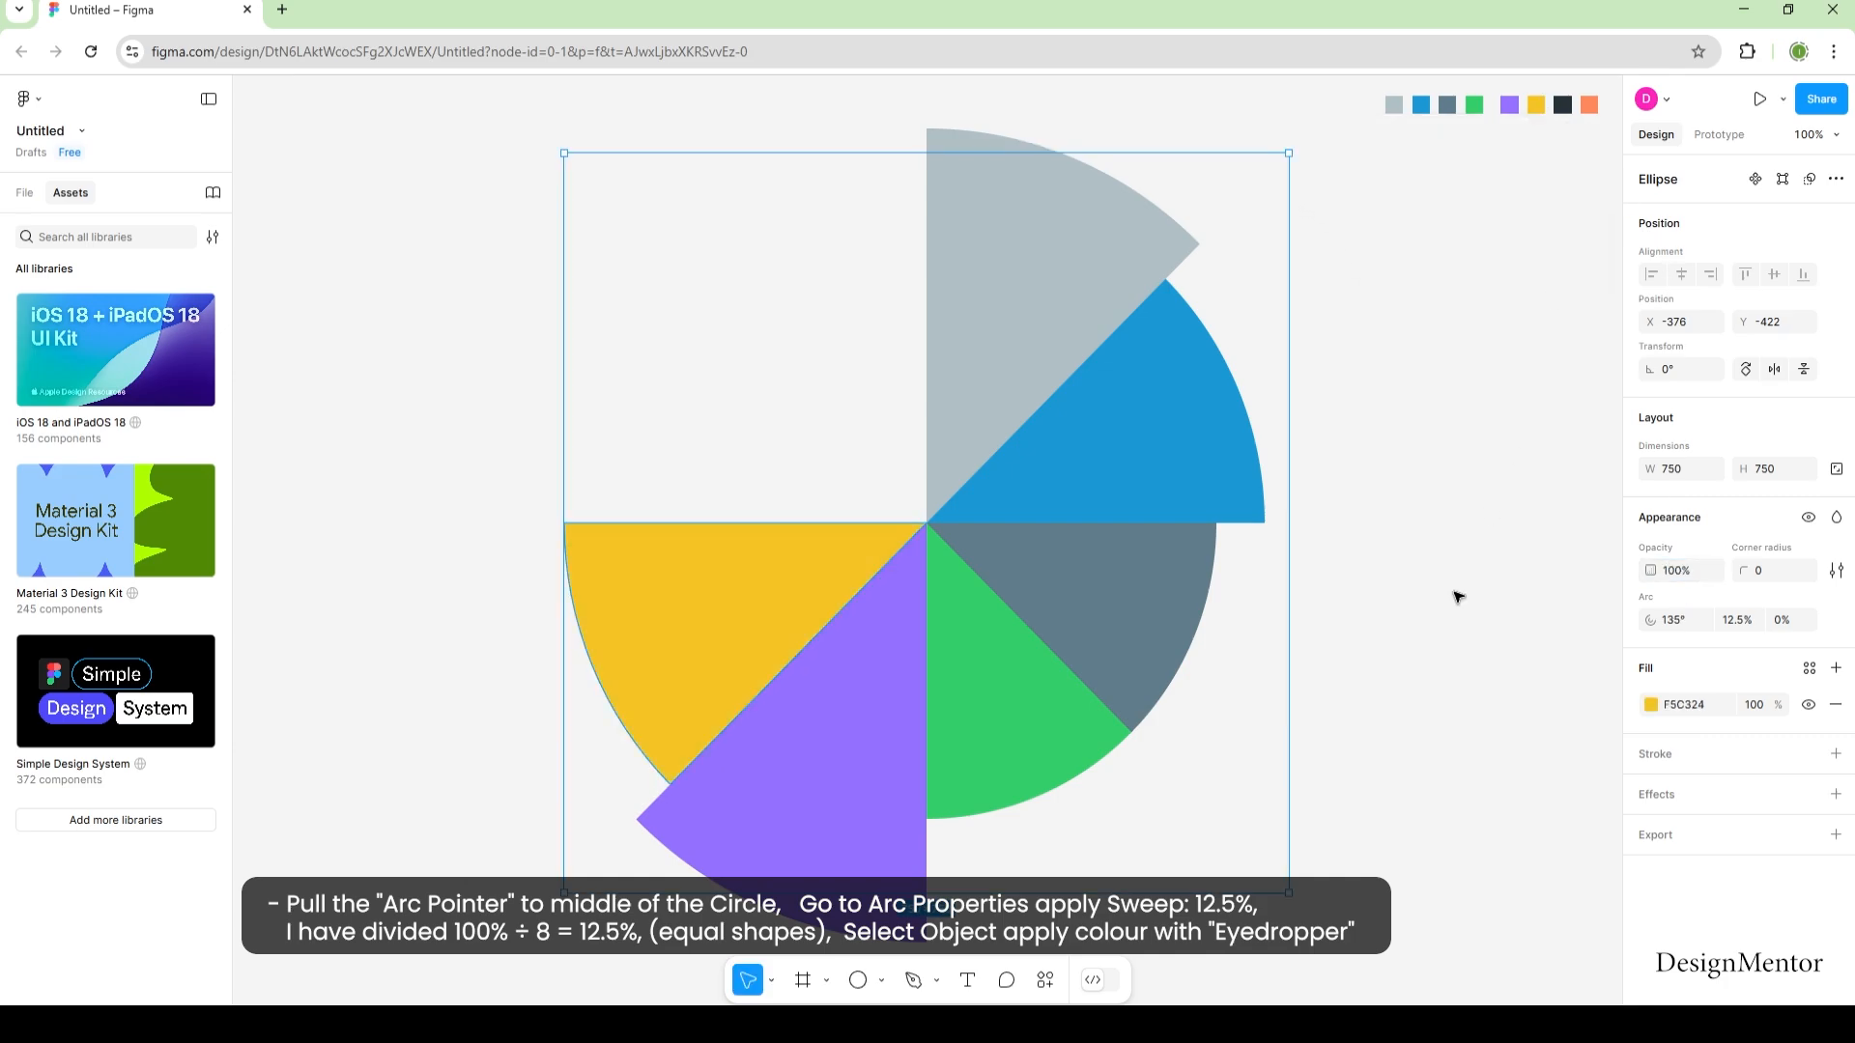
click(1459, 706)
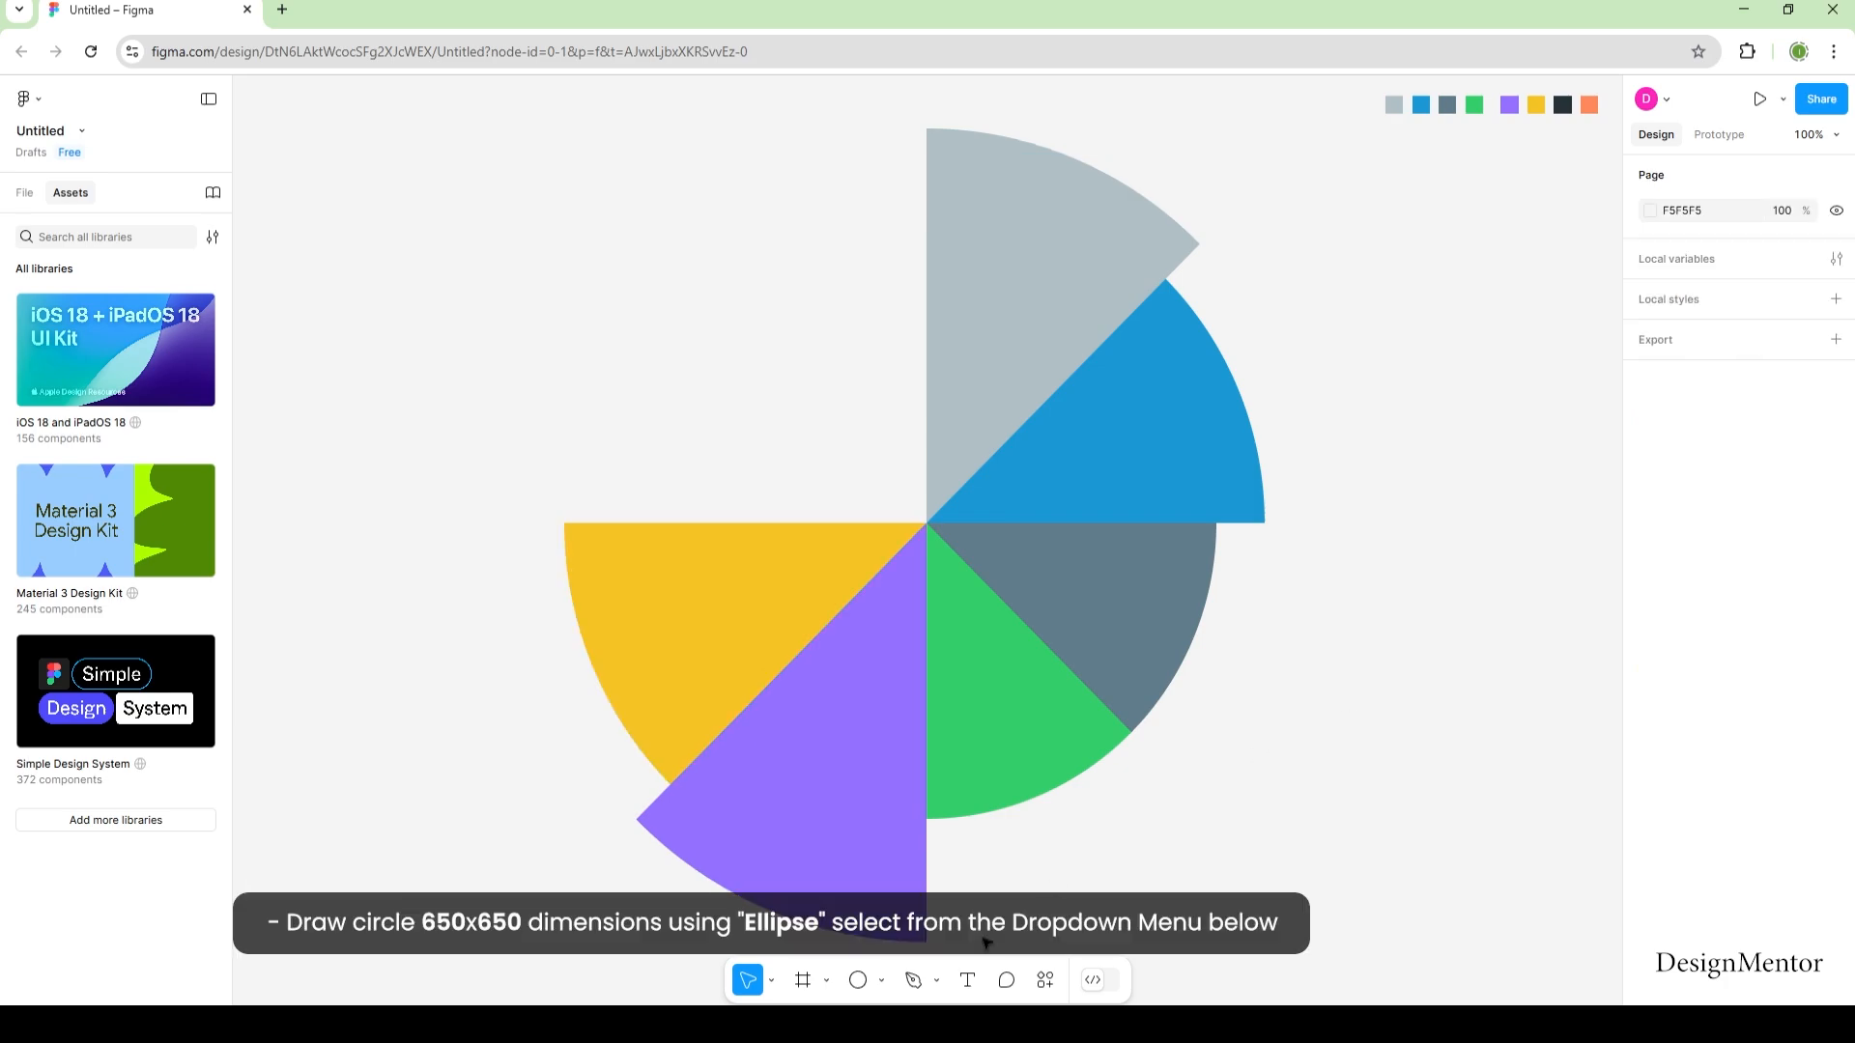
Draw an ellipse for the seventh wedge near the shared tip and set its dimensions to 650 × 650.
click(883, 982)
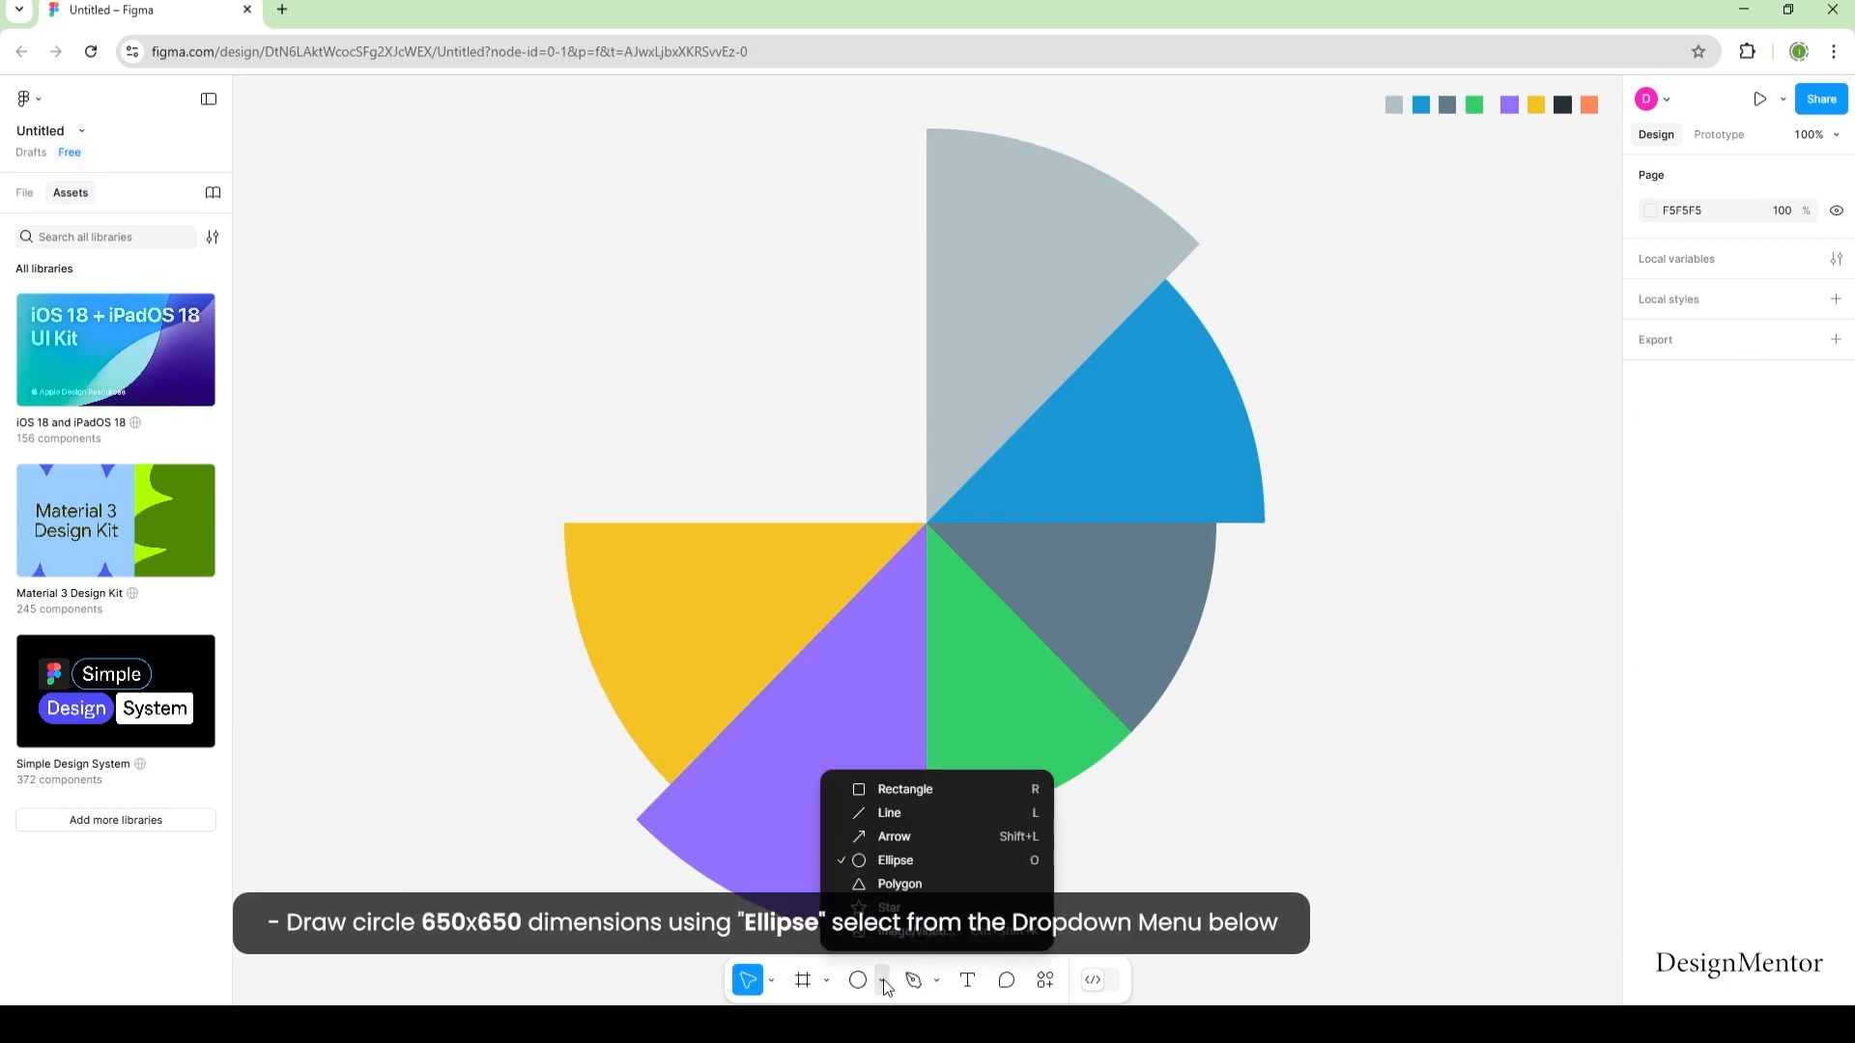
click(896, 863)
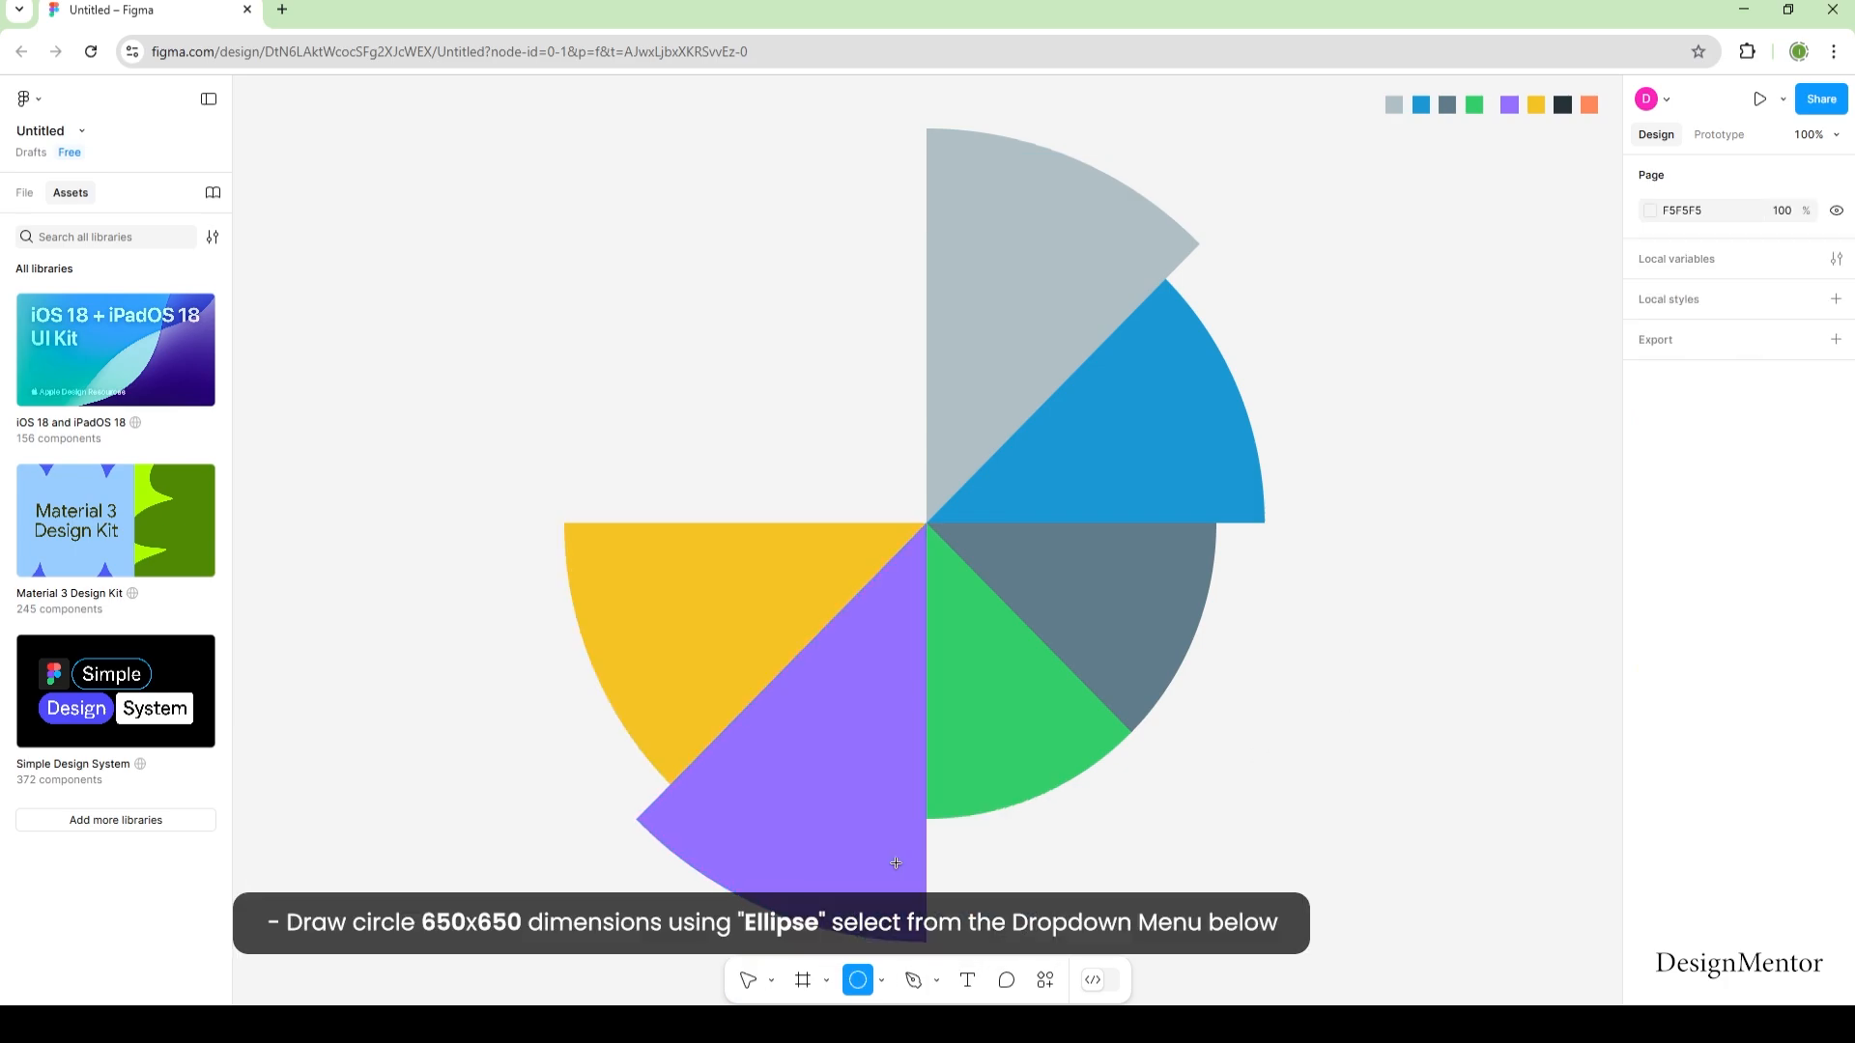
click(909, 508)
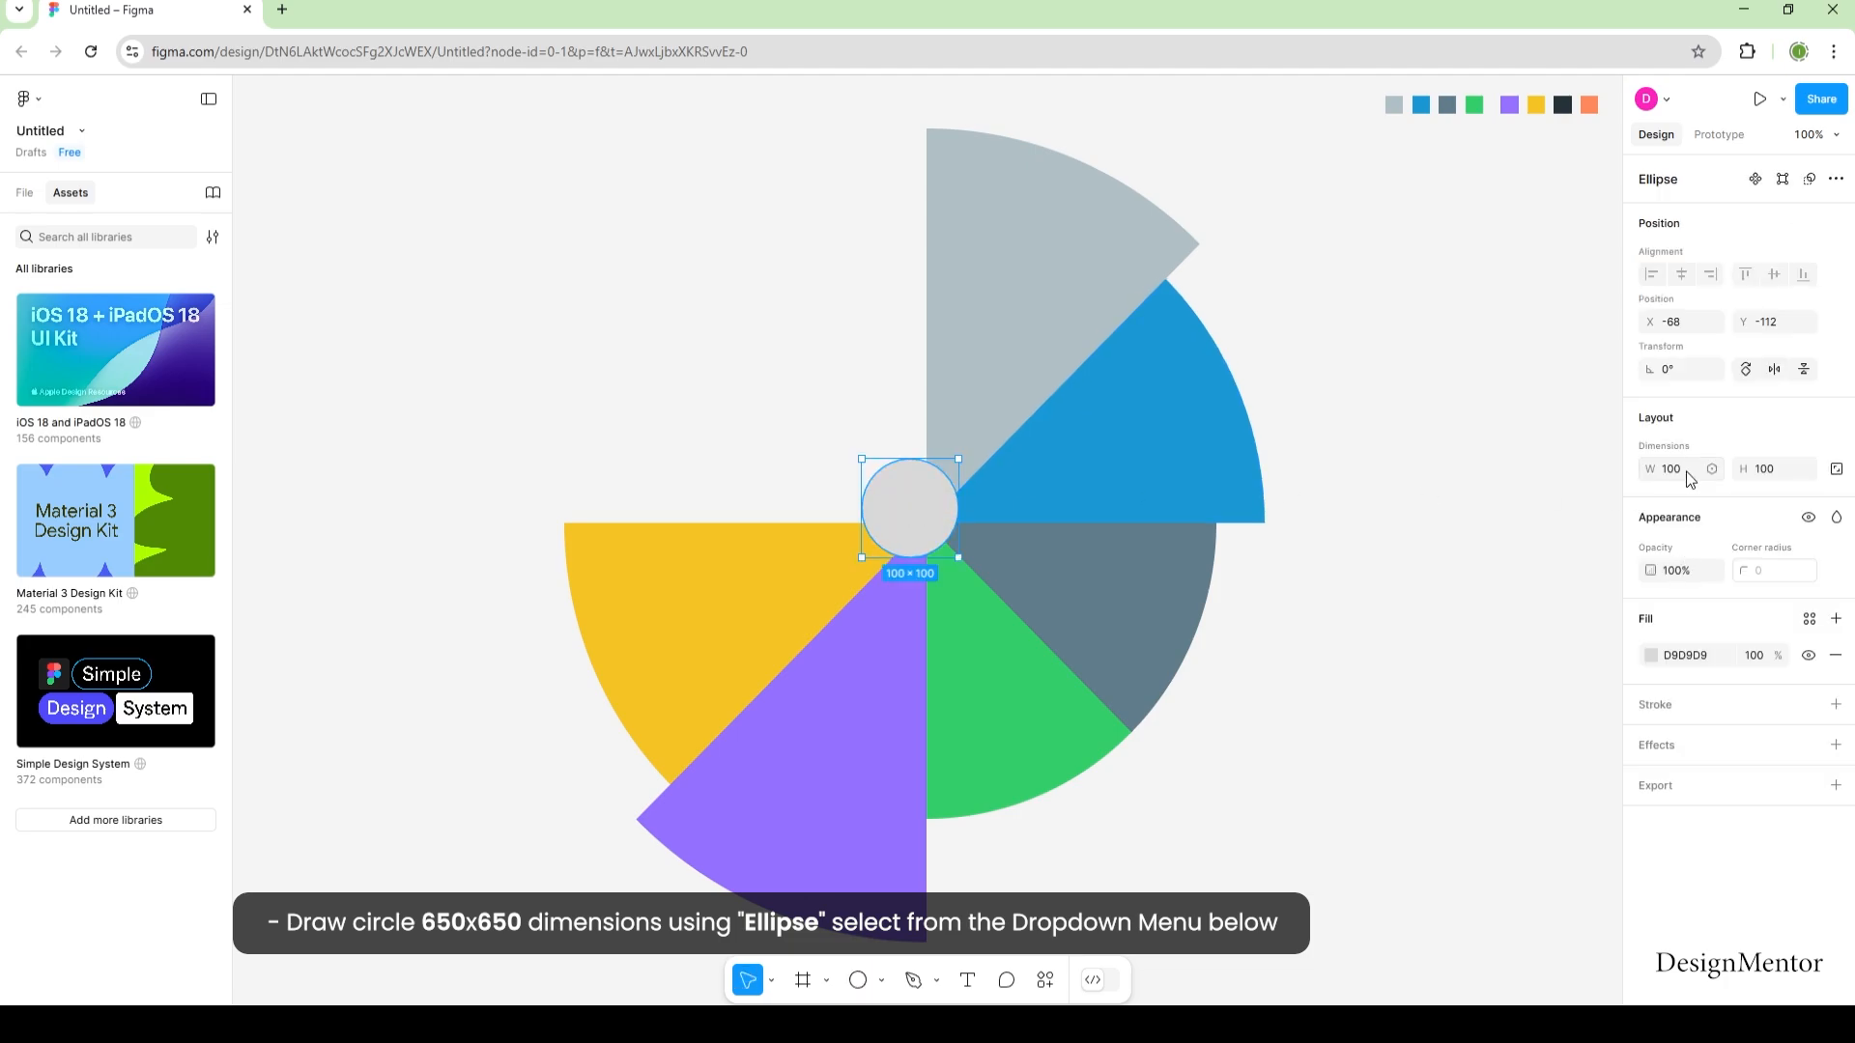
click(1684, 467)
text(650)
key(Tab)
text(650)
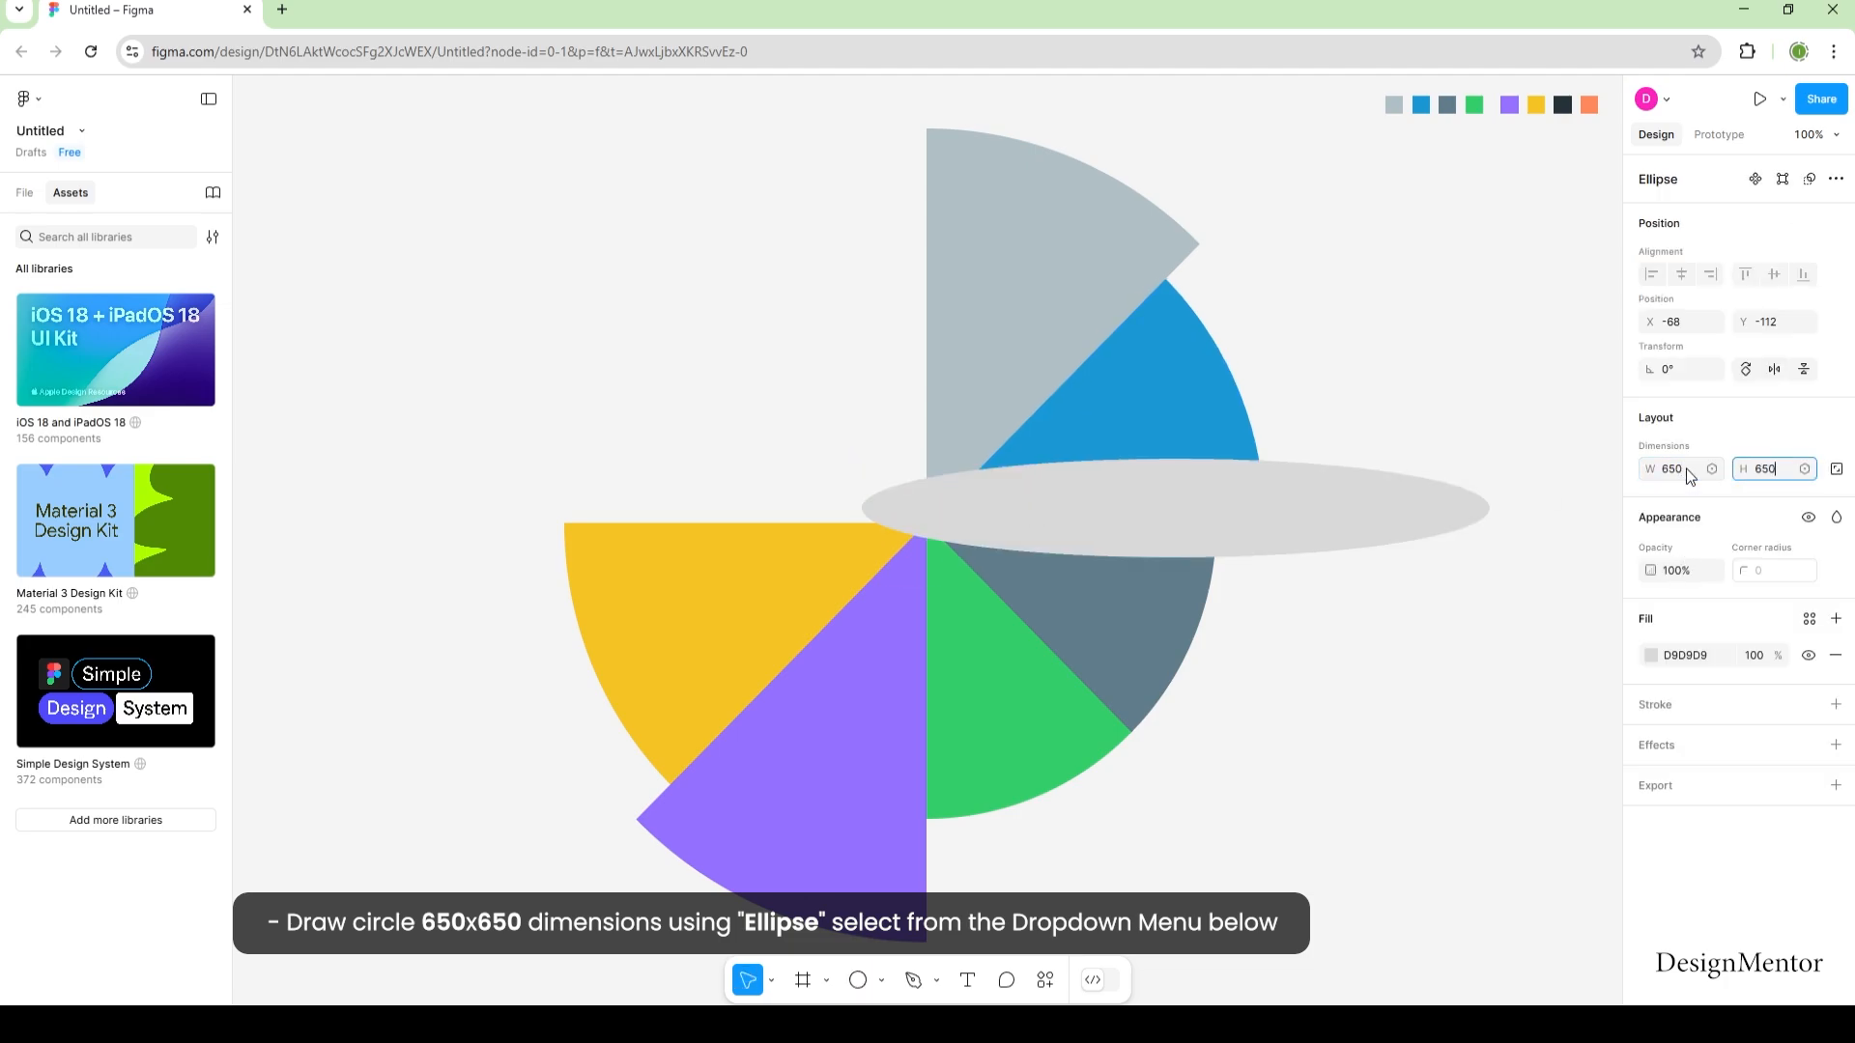
key(Return)
Set the seventh circle's opacity to 60% and centre the circle on the wedges' shared tip.
click(1680, 573)
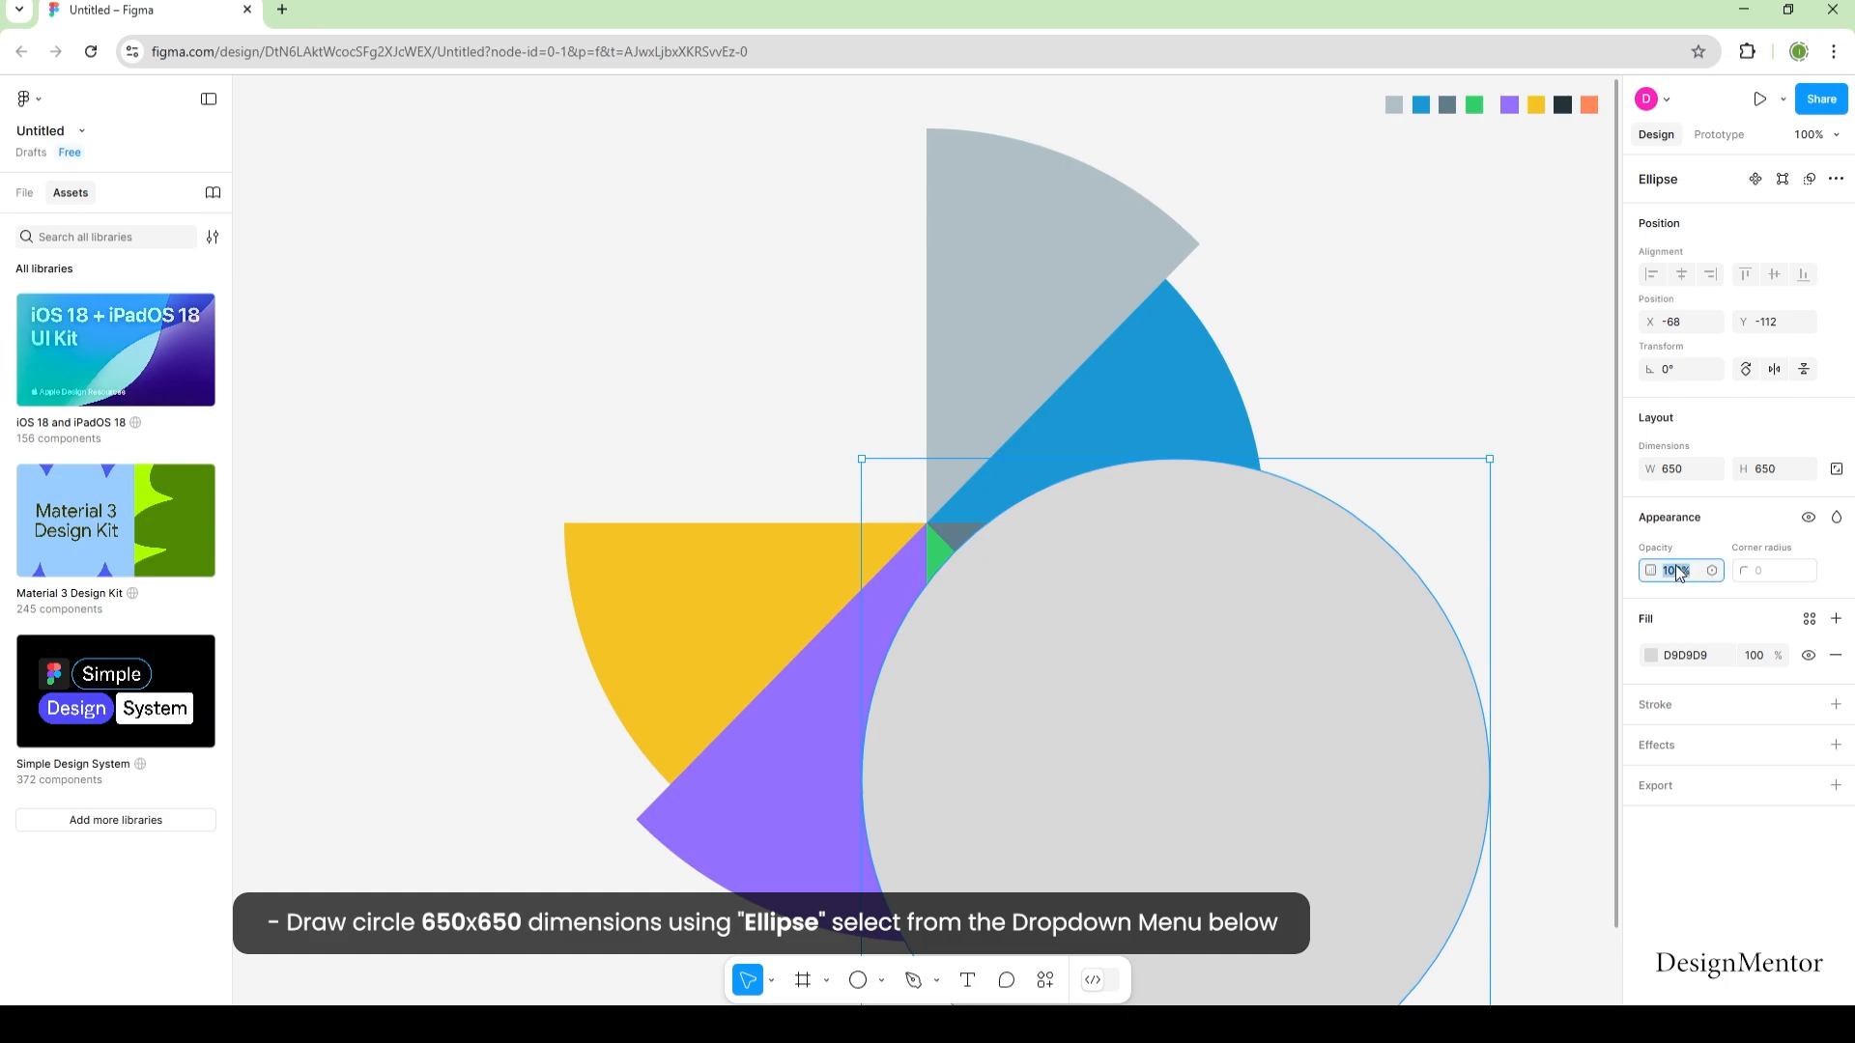
text(60)
key(Return)
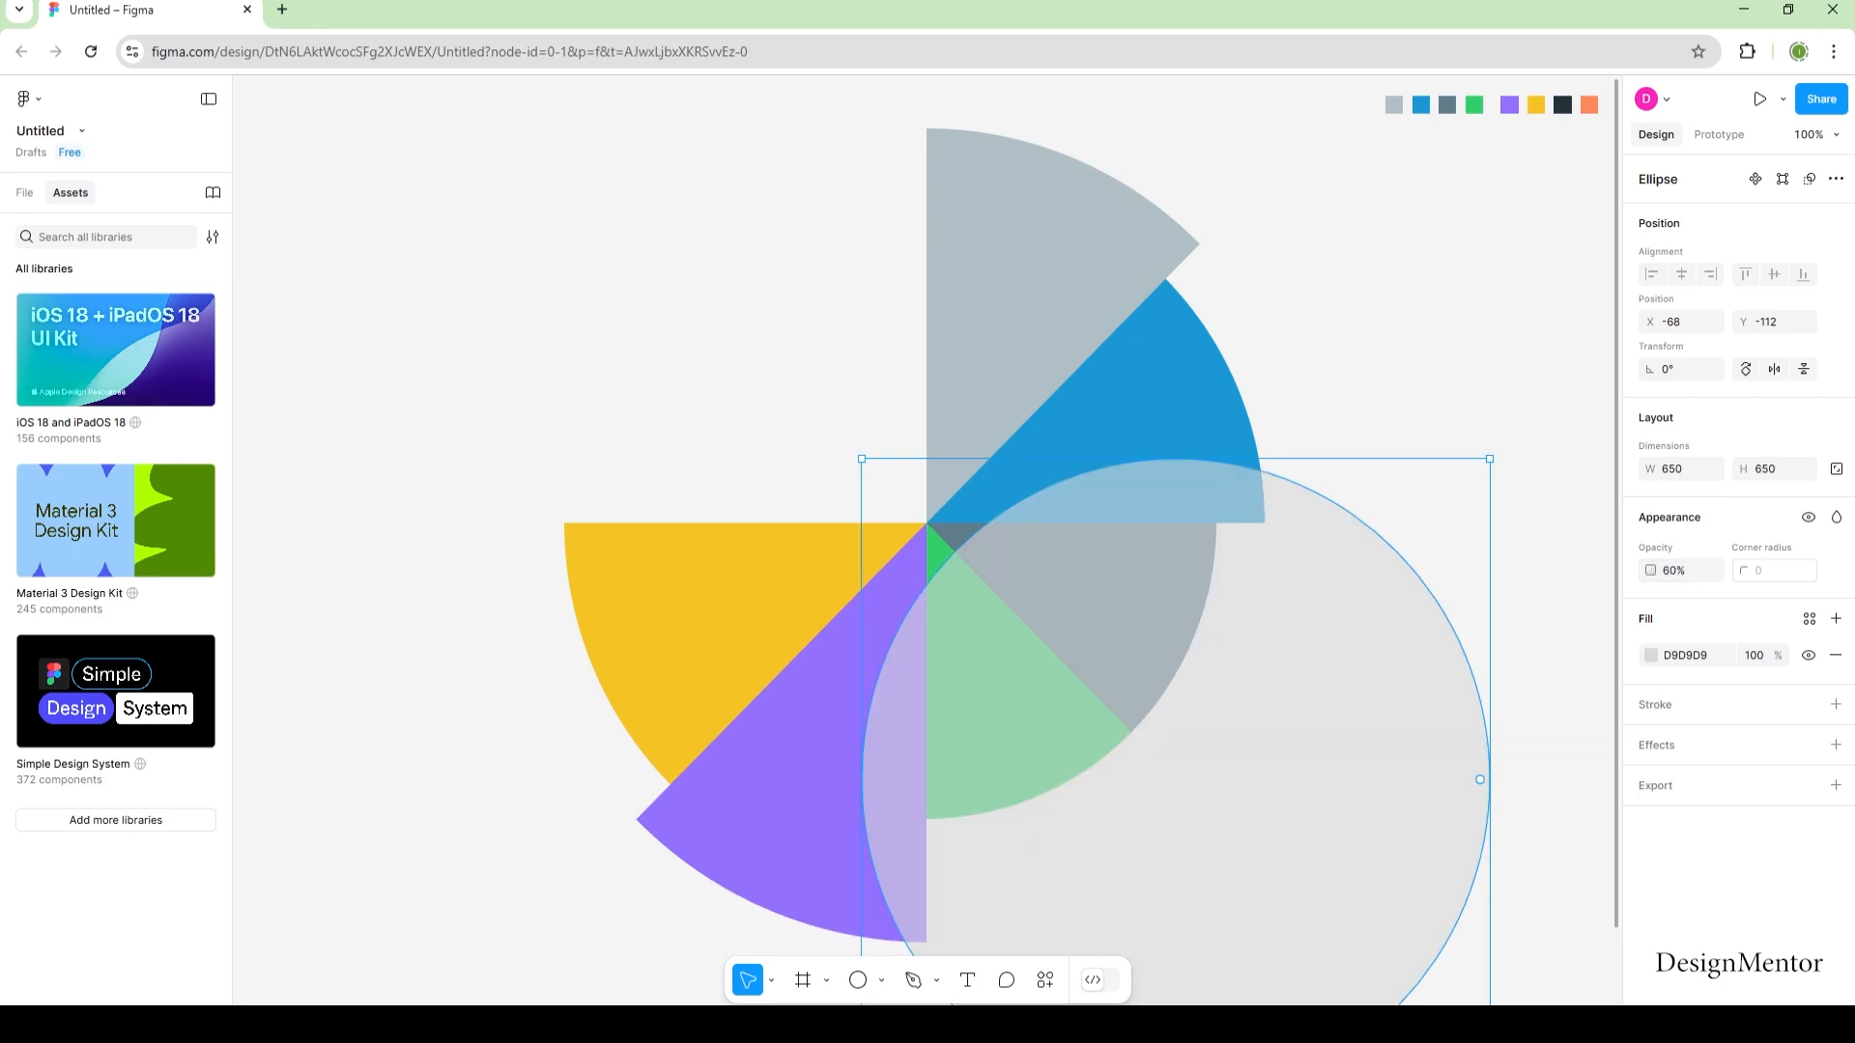
drag(1337, 779, 1075, 541)
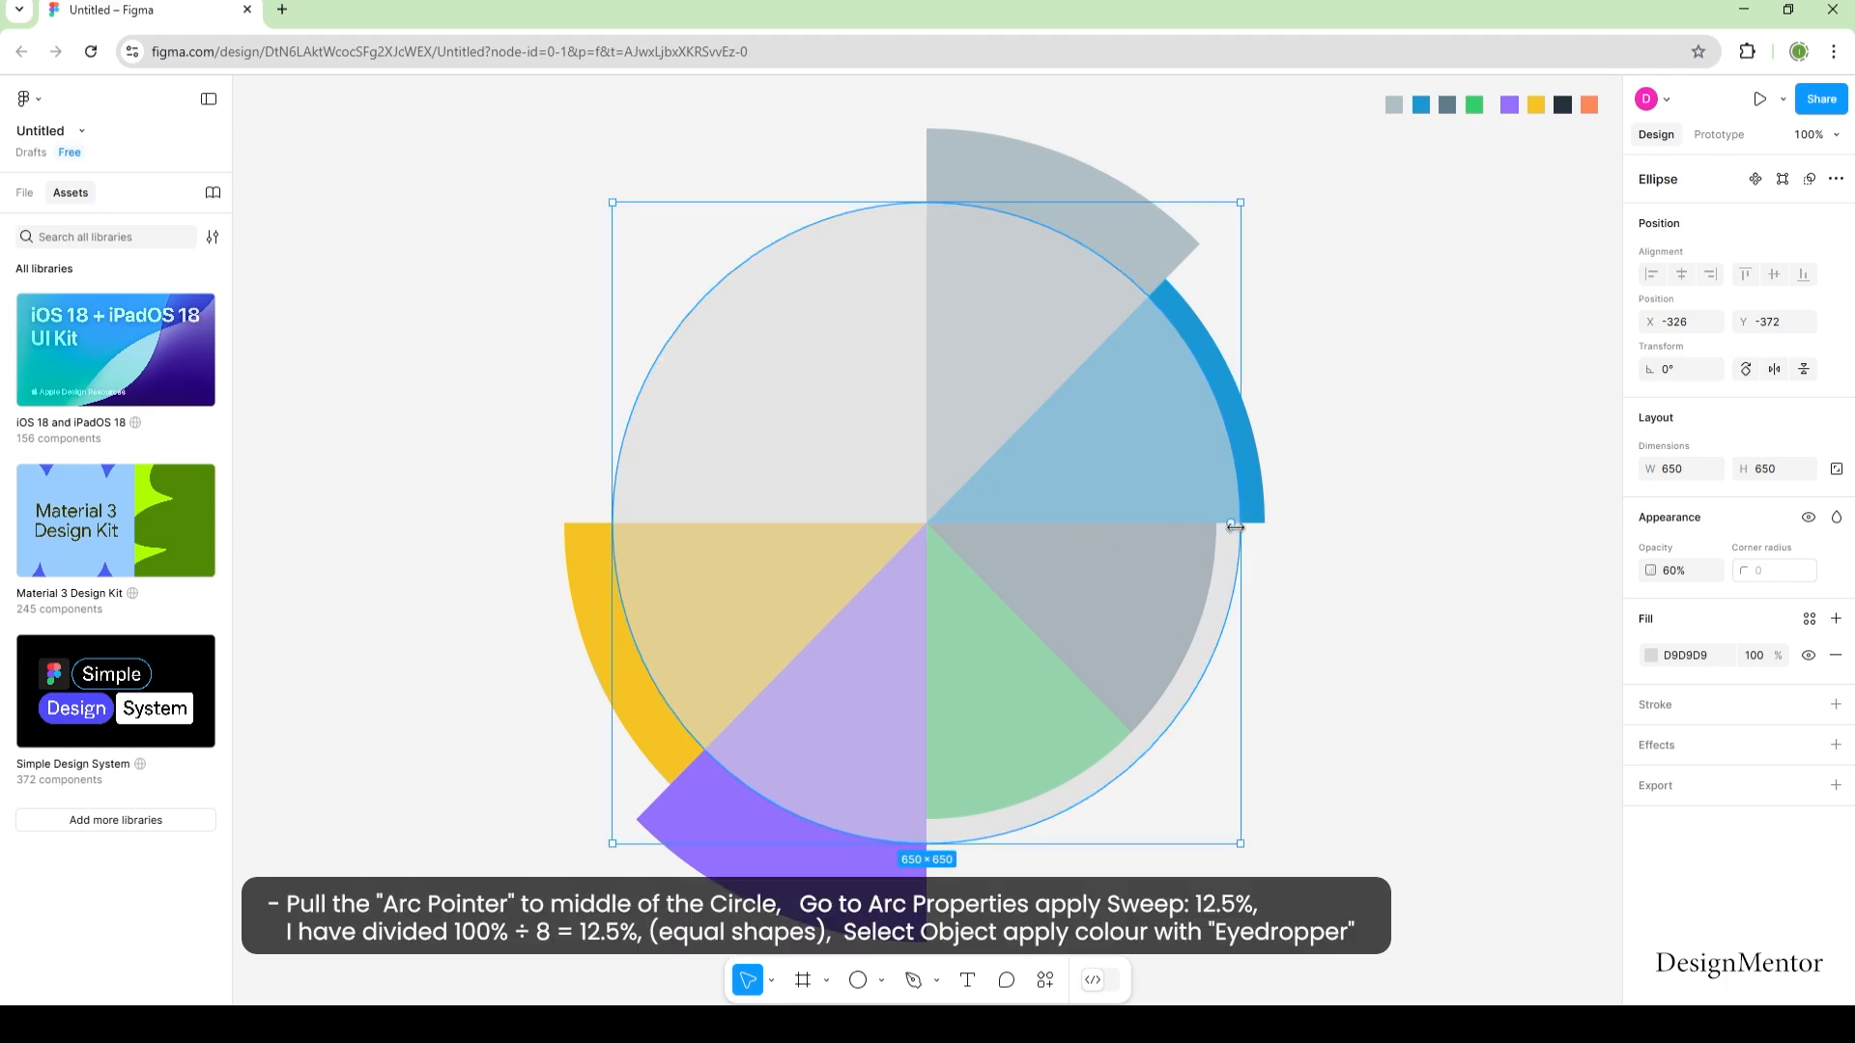
Turn the seventh circle into an arc with a 12.5% sweep and rotate its start to 180°, adjoining the yellow wedge.
drag(1230, 527, 944, 506)
click(1734, 620)
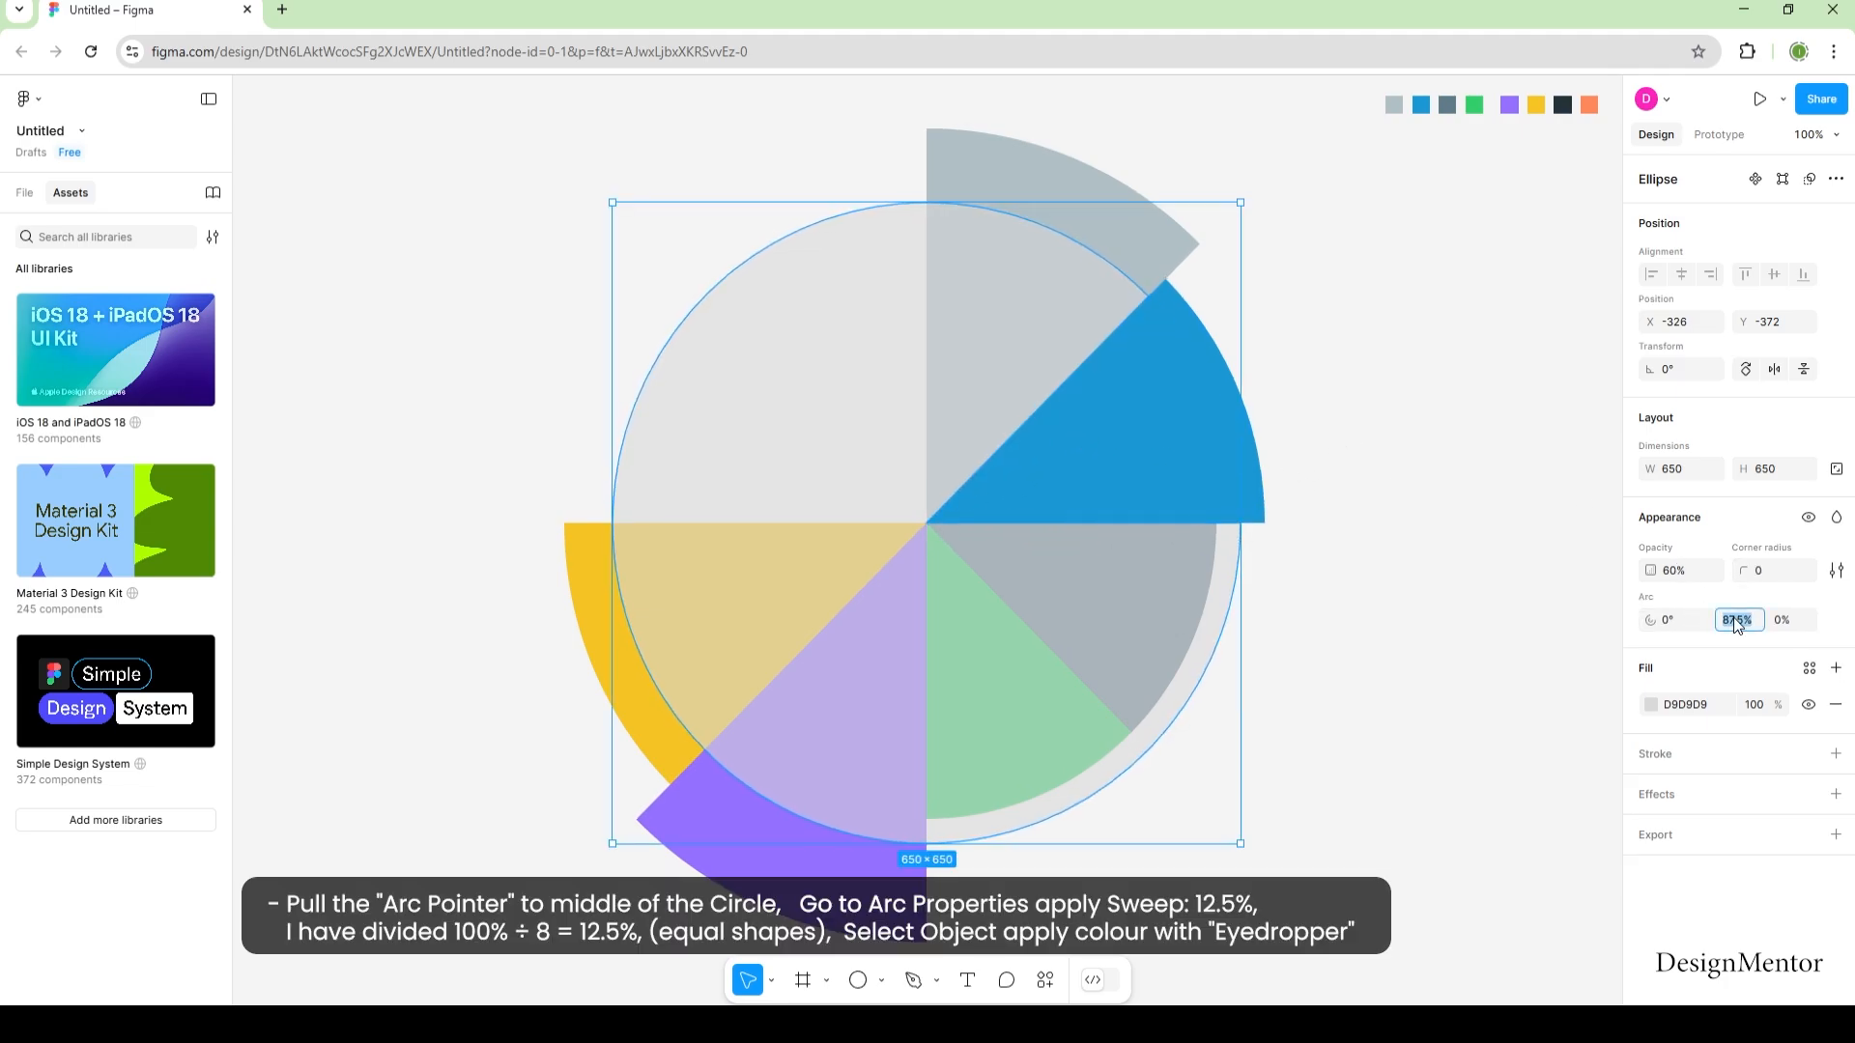
text(12.5)
key(Return)
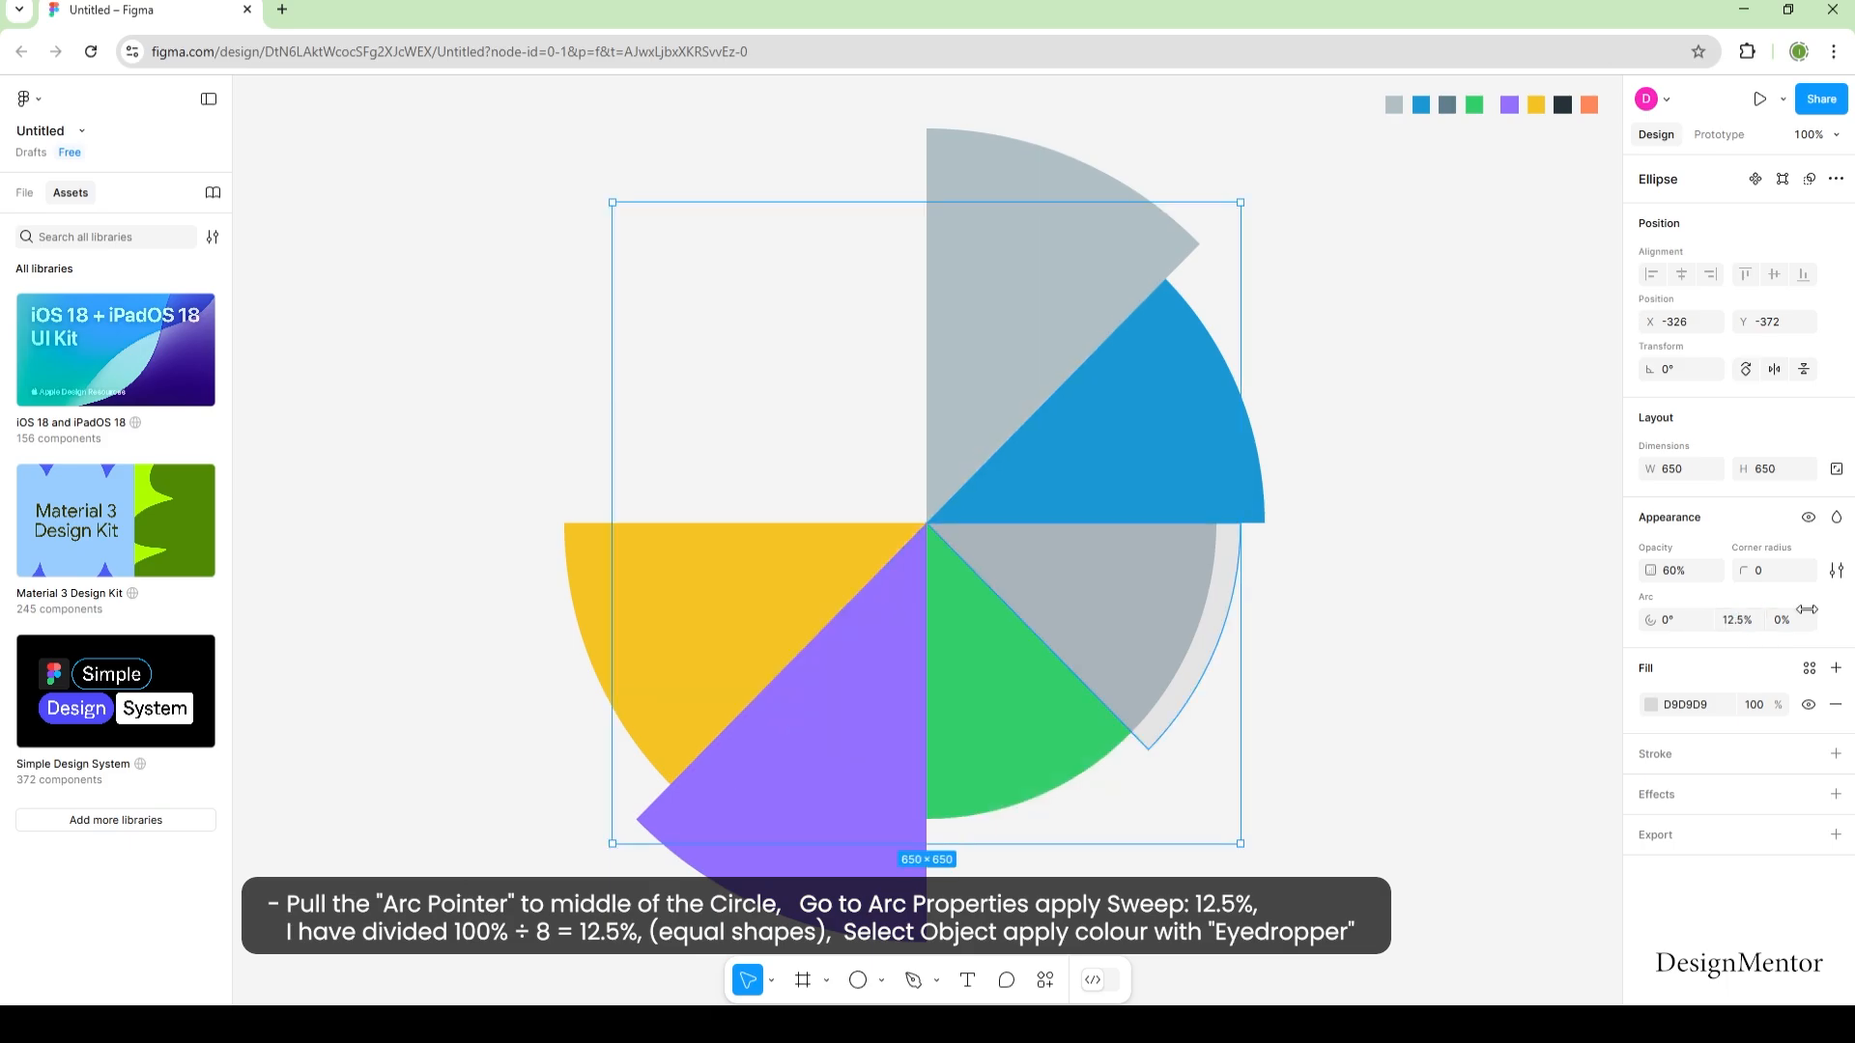
mouse_move(1114, 584)
drag(1083, 524, 778, 523)
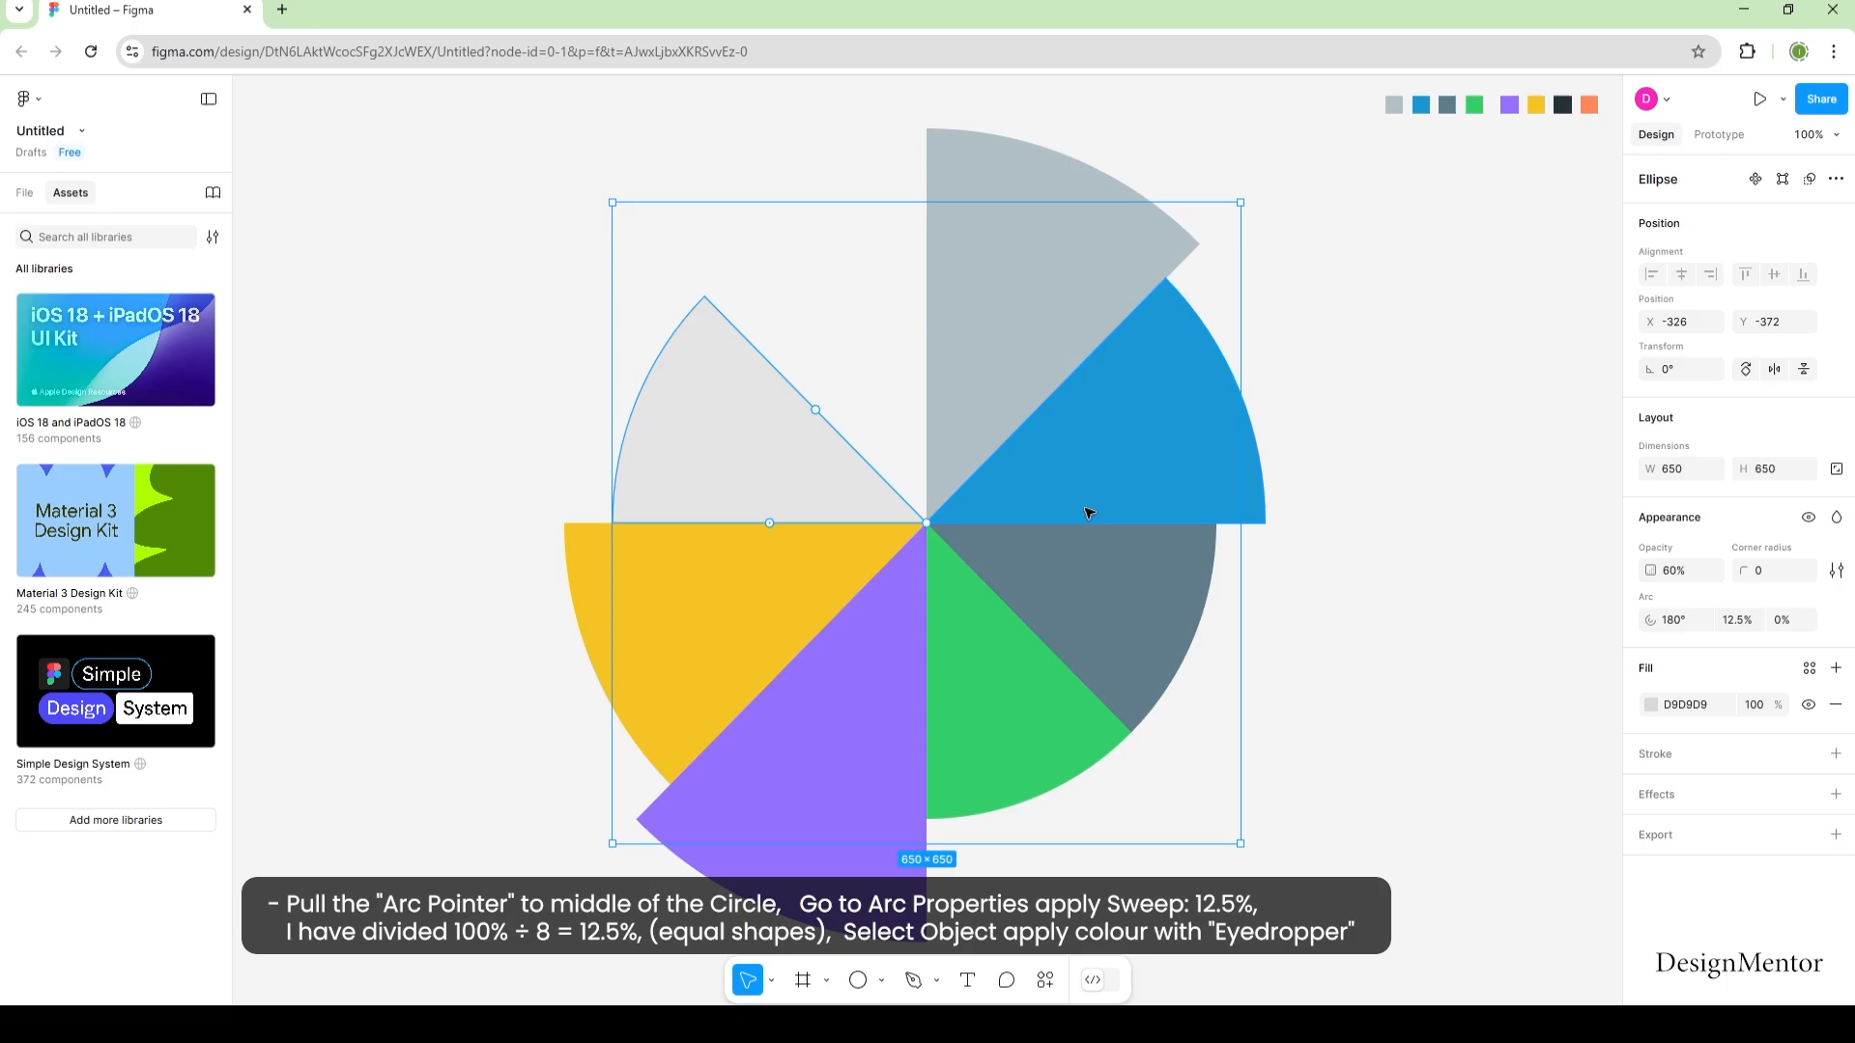
Fill the seventh wedge with the dark #253239 sampled from the palette swatches and set its opacity to 100%.
click(563, 278)
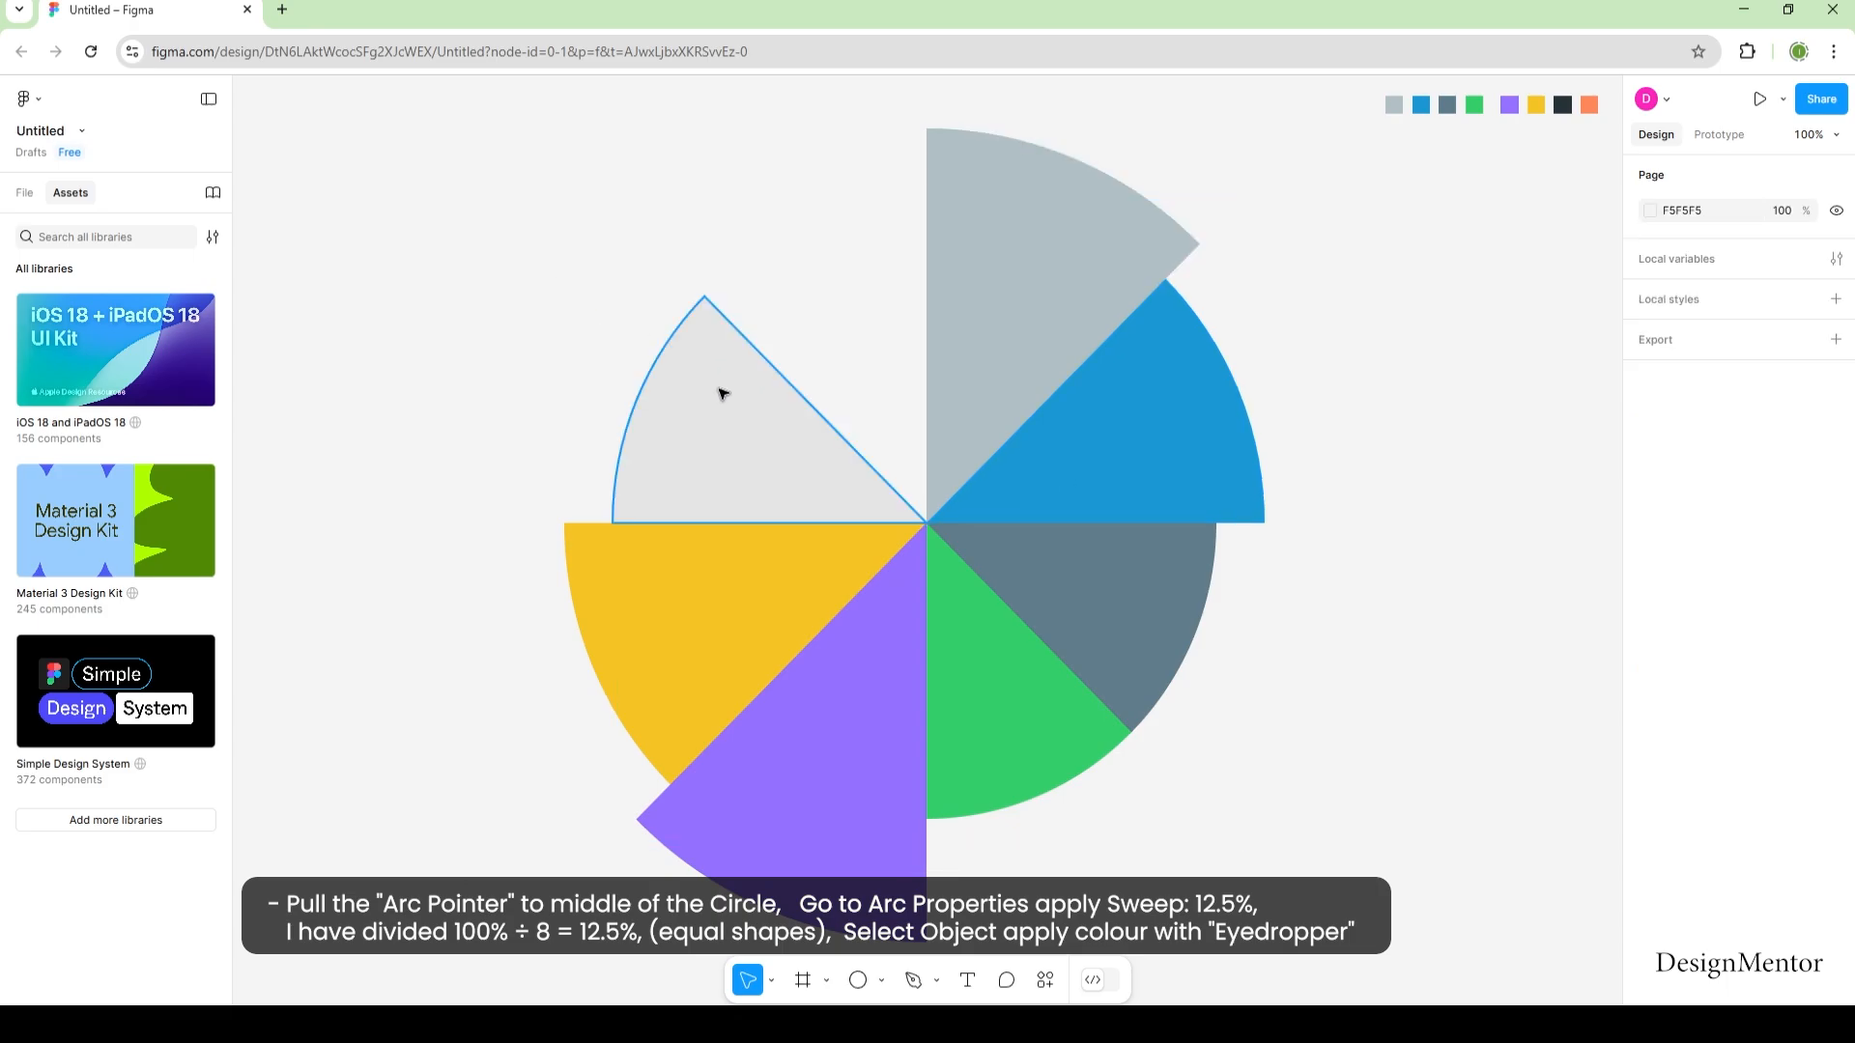
click(722, 395)
key(i)
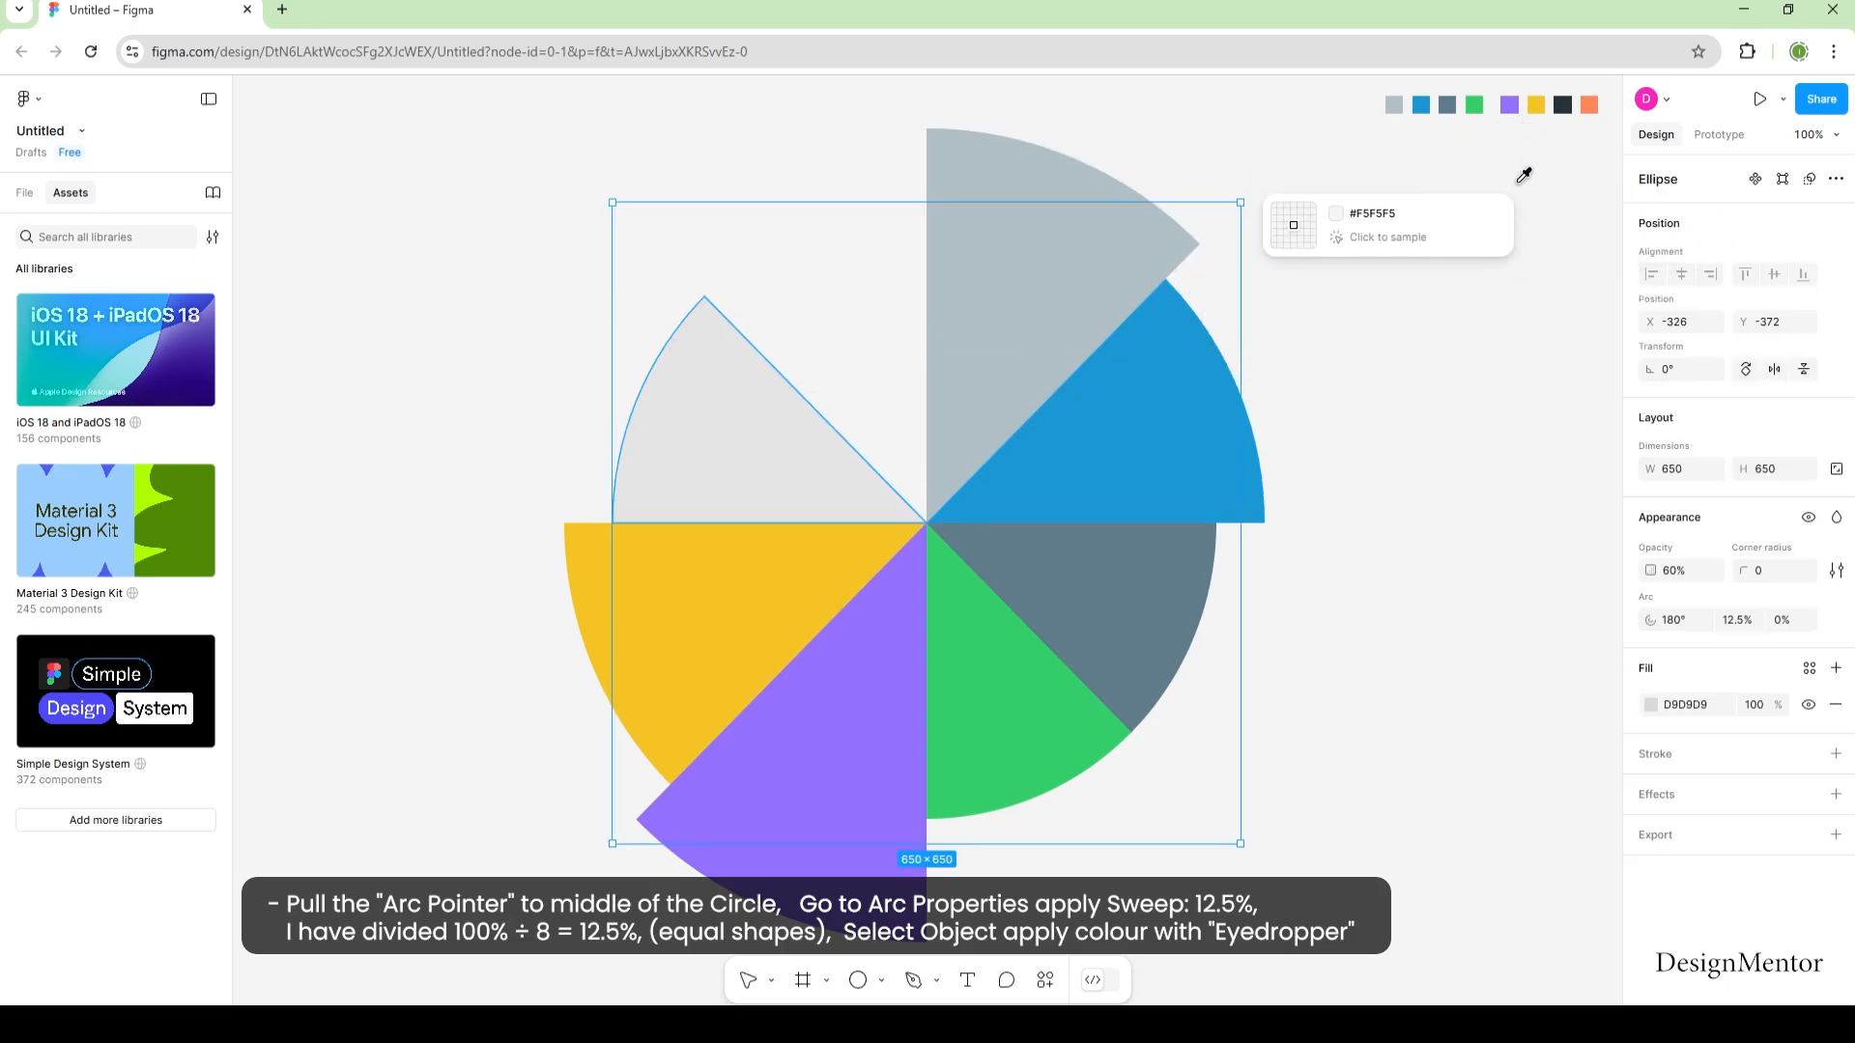
click(1563, 105)
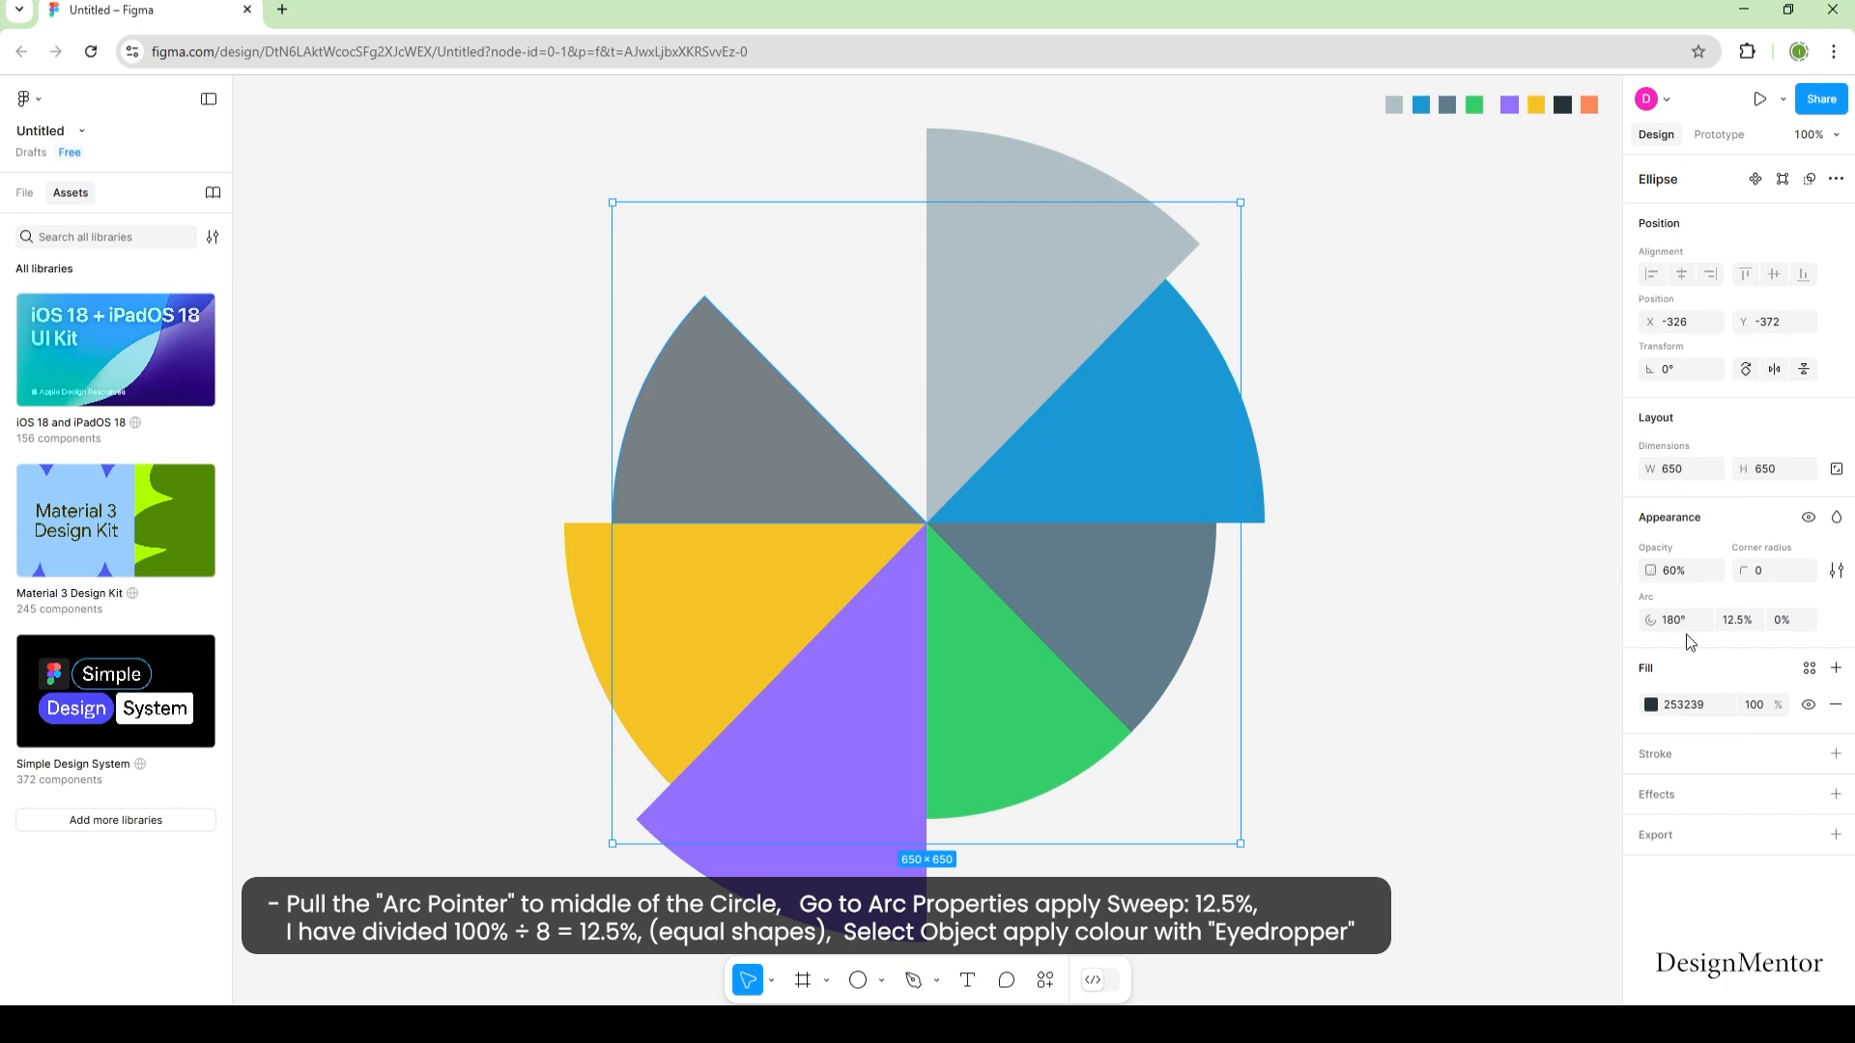
click(1679, 575)
text(100)
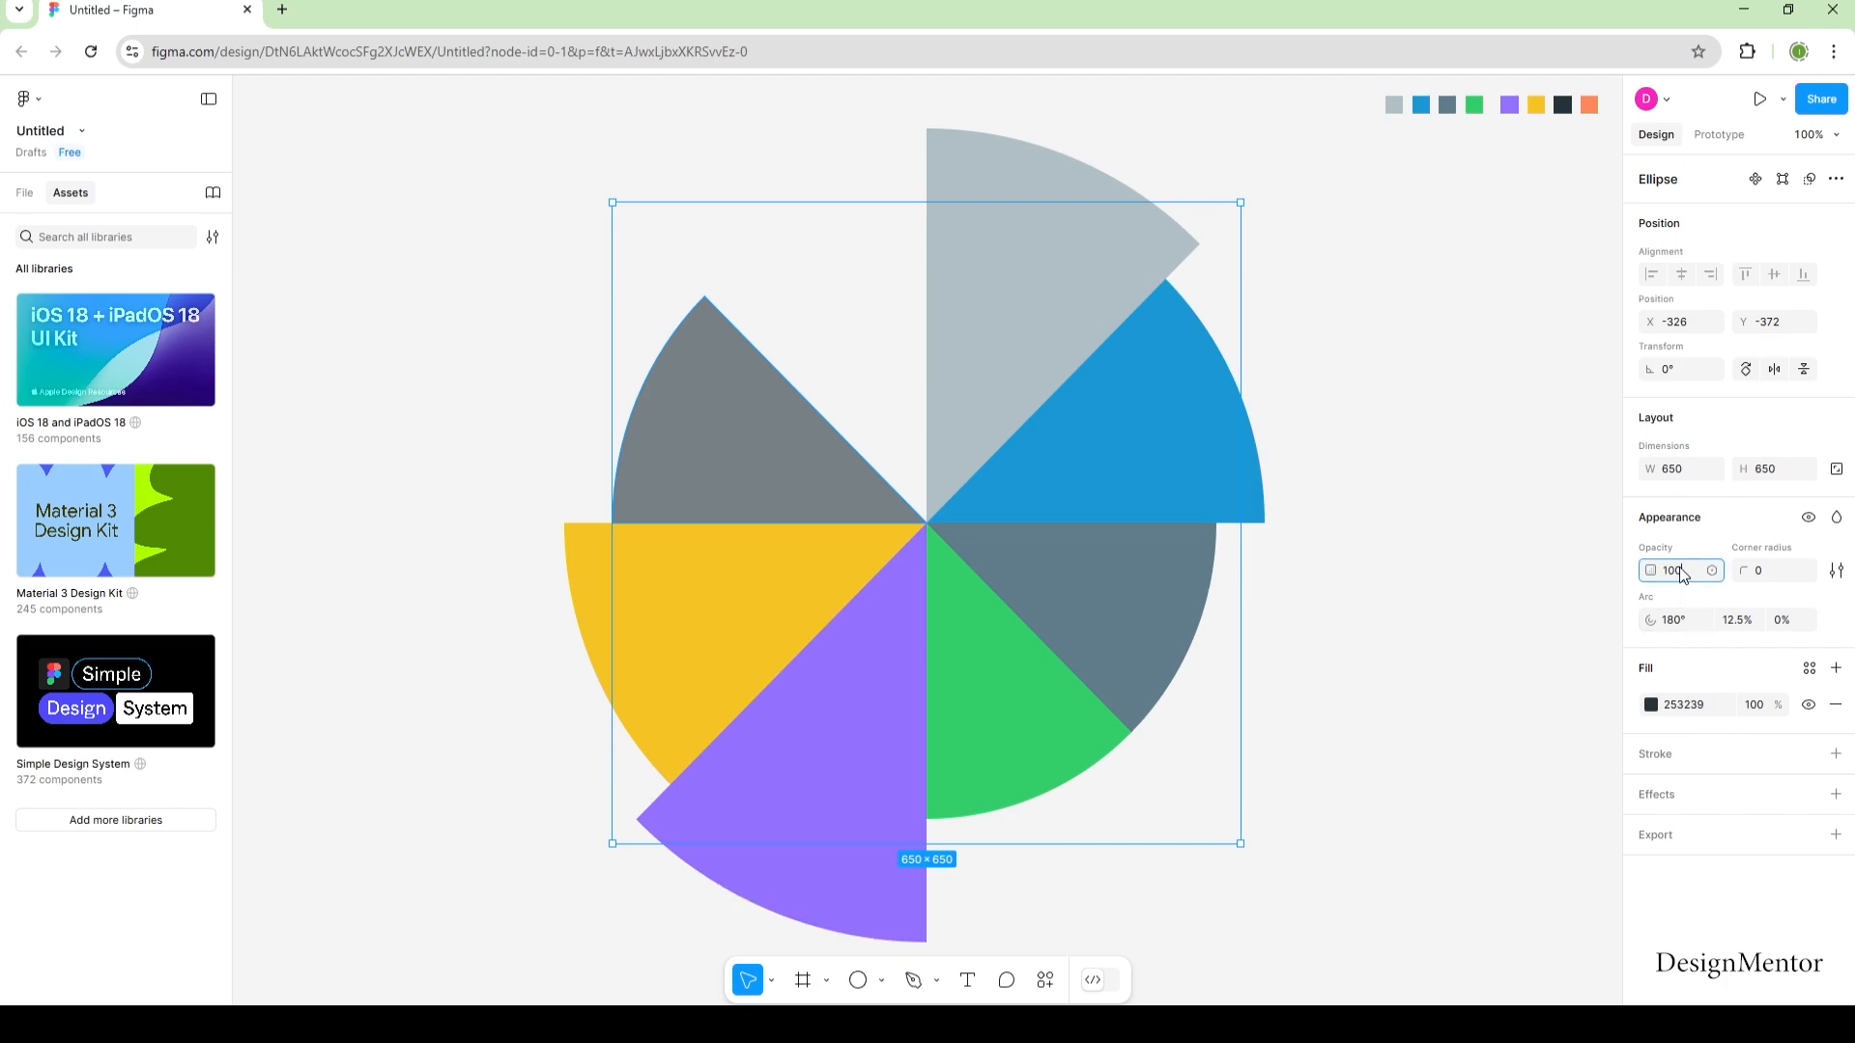
key(Return)
click(1417, 666)
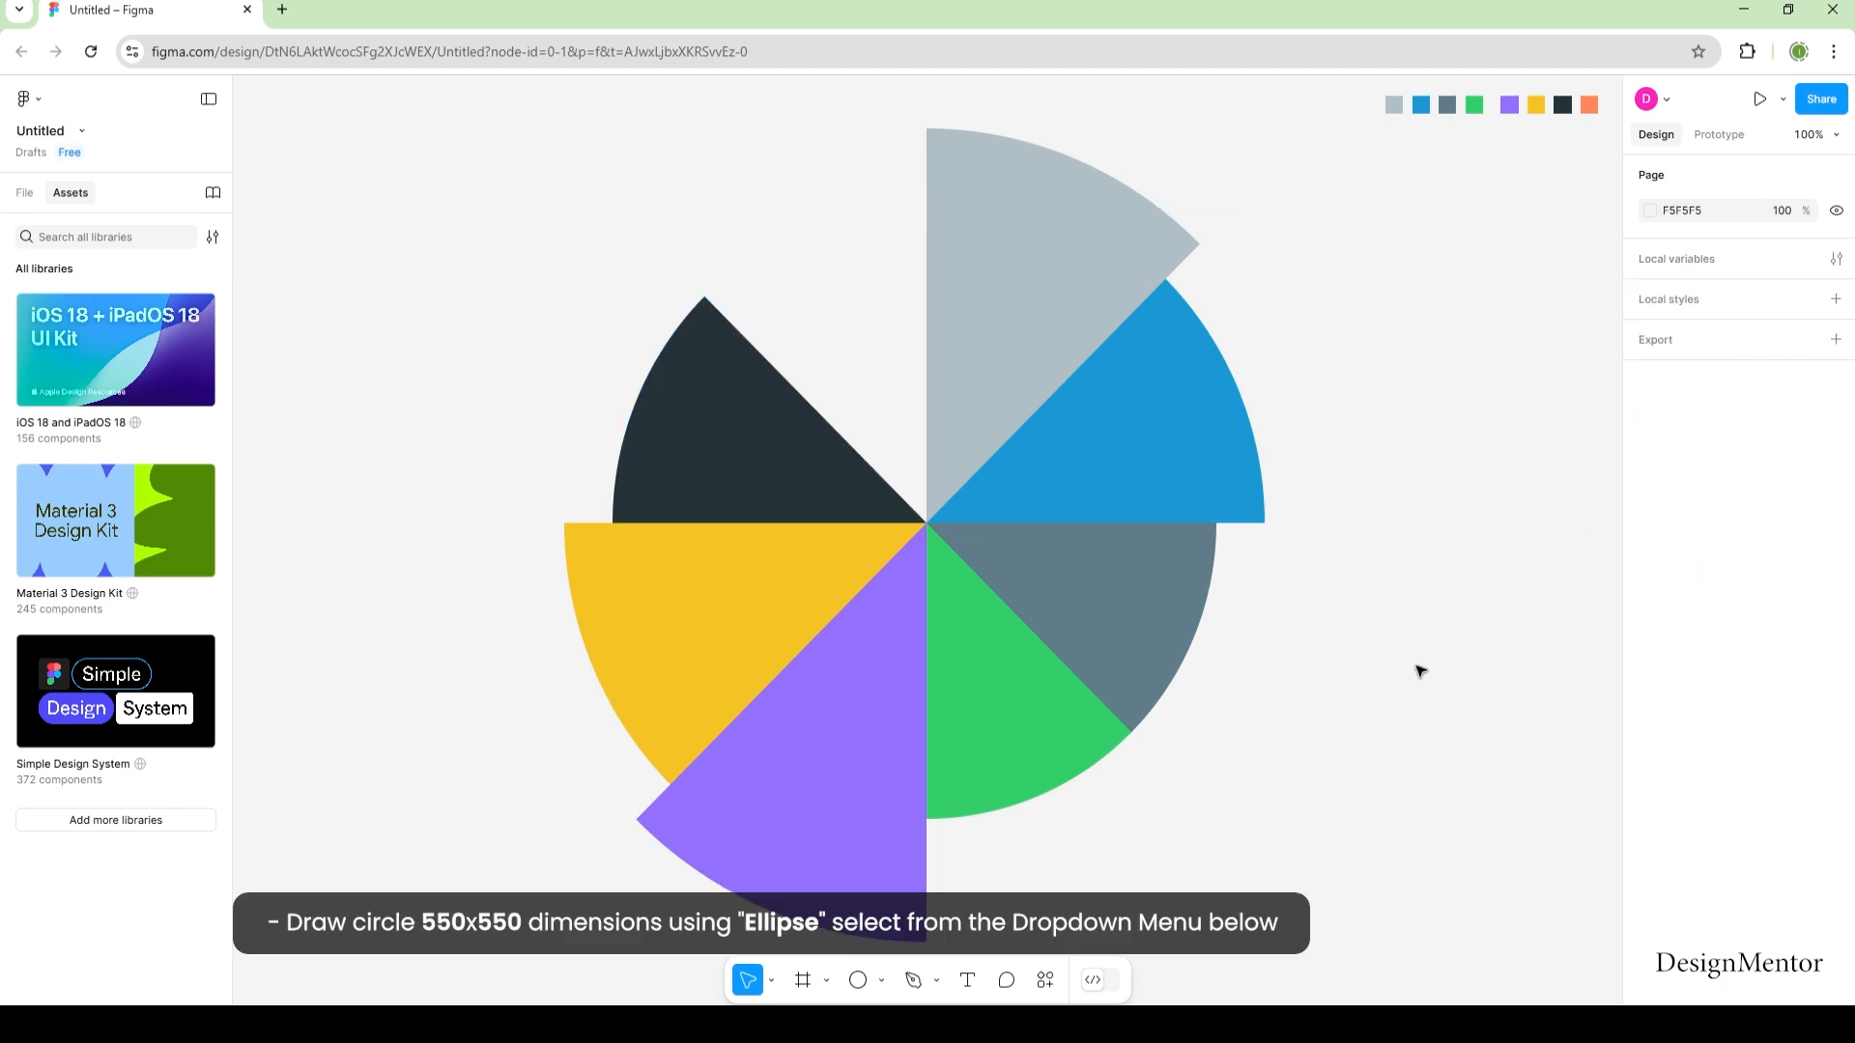
Draw an ellipse for the eighth wedge near the shared tip and set its dimensions to 550 × 550.
click(881, 980)
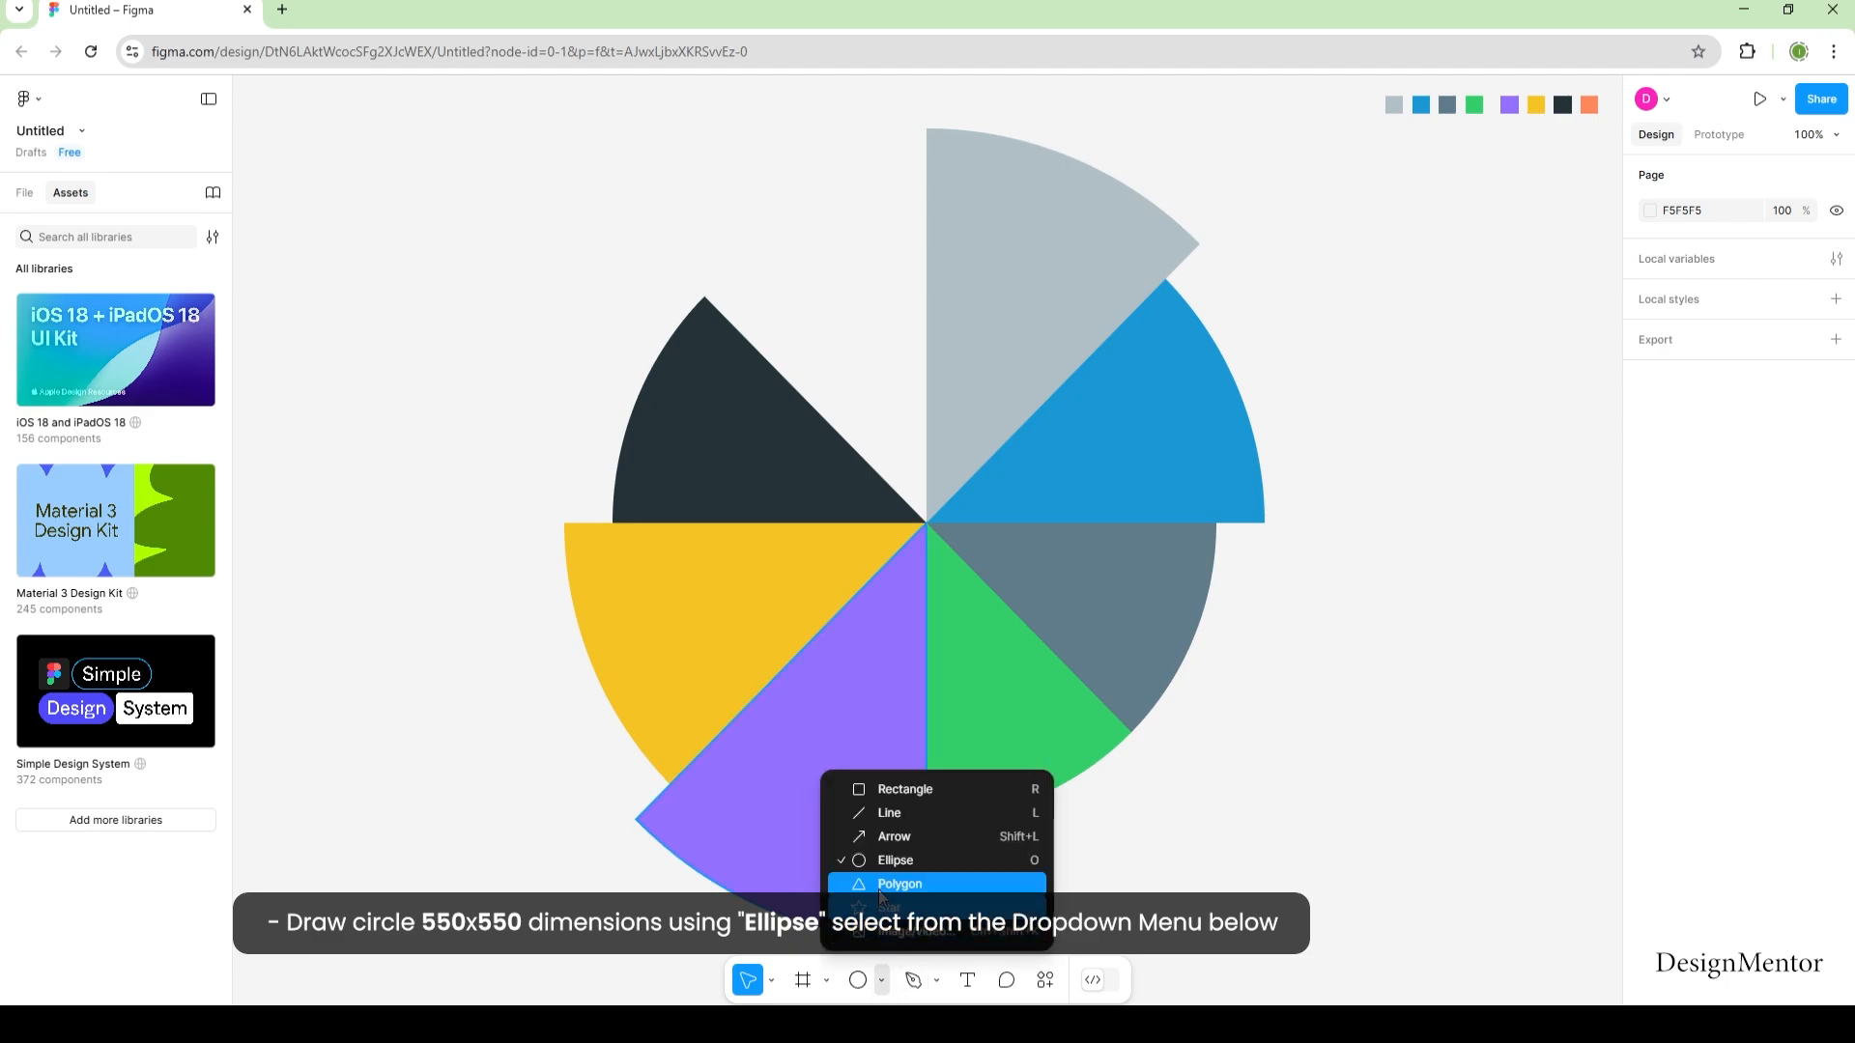
click(883, 859)
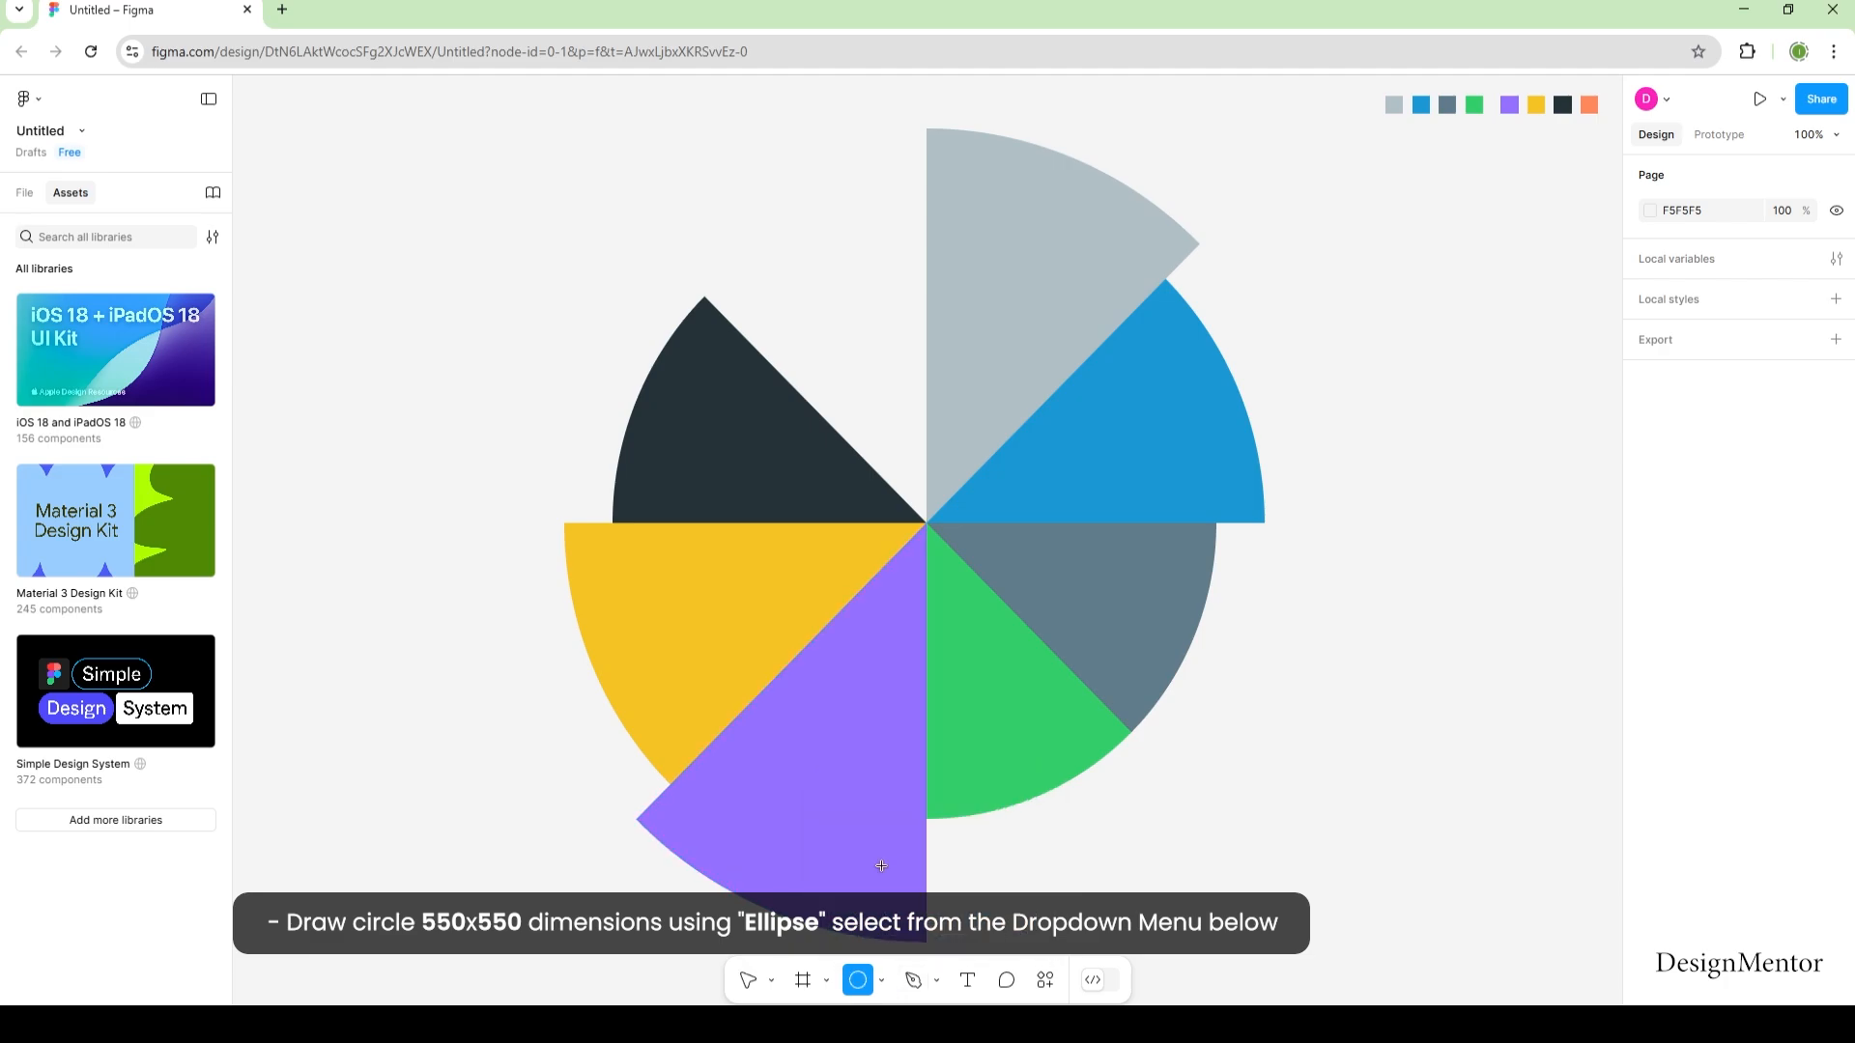
click(905, 469)
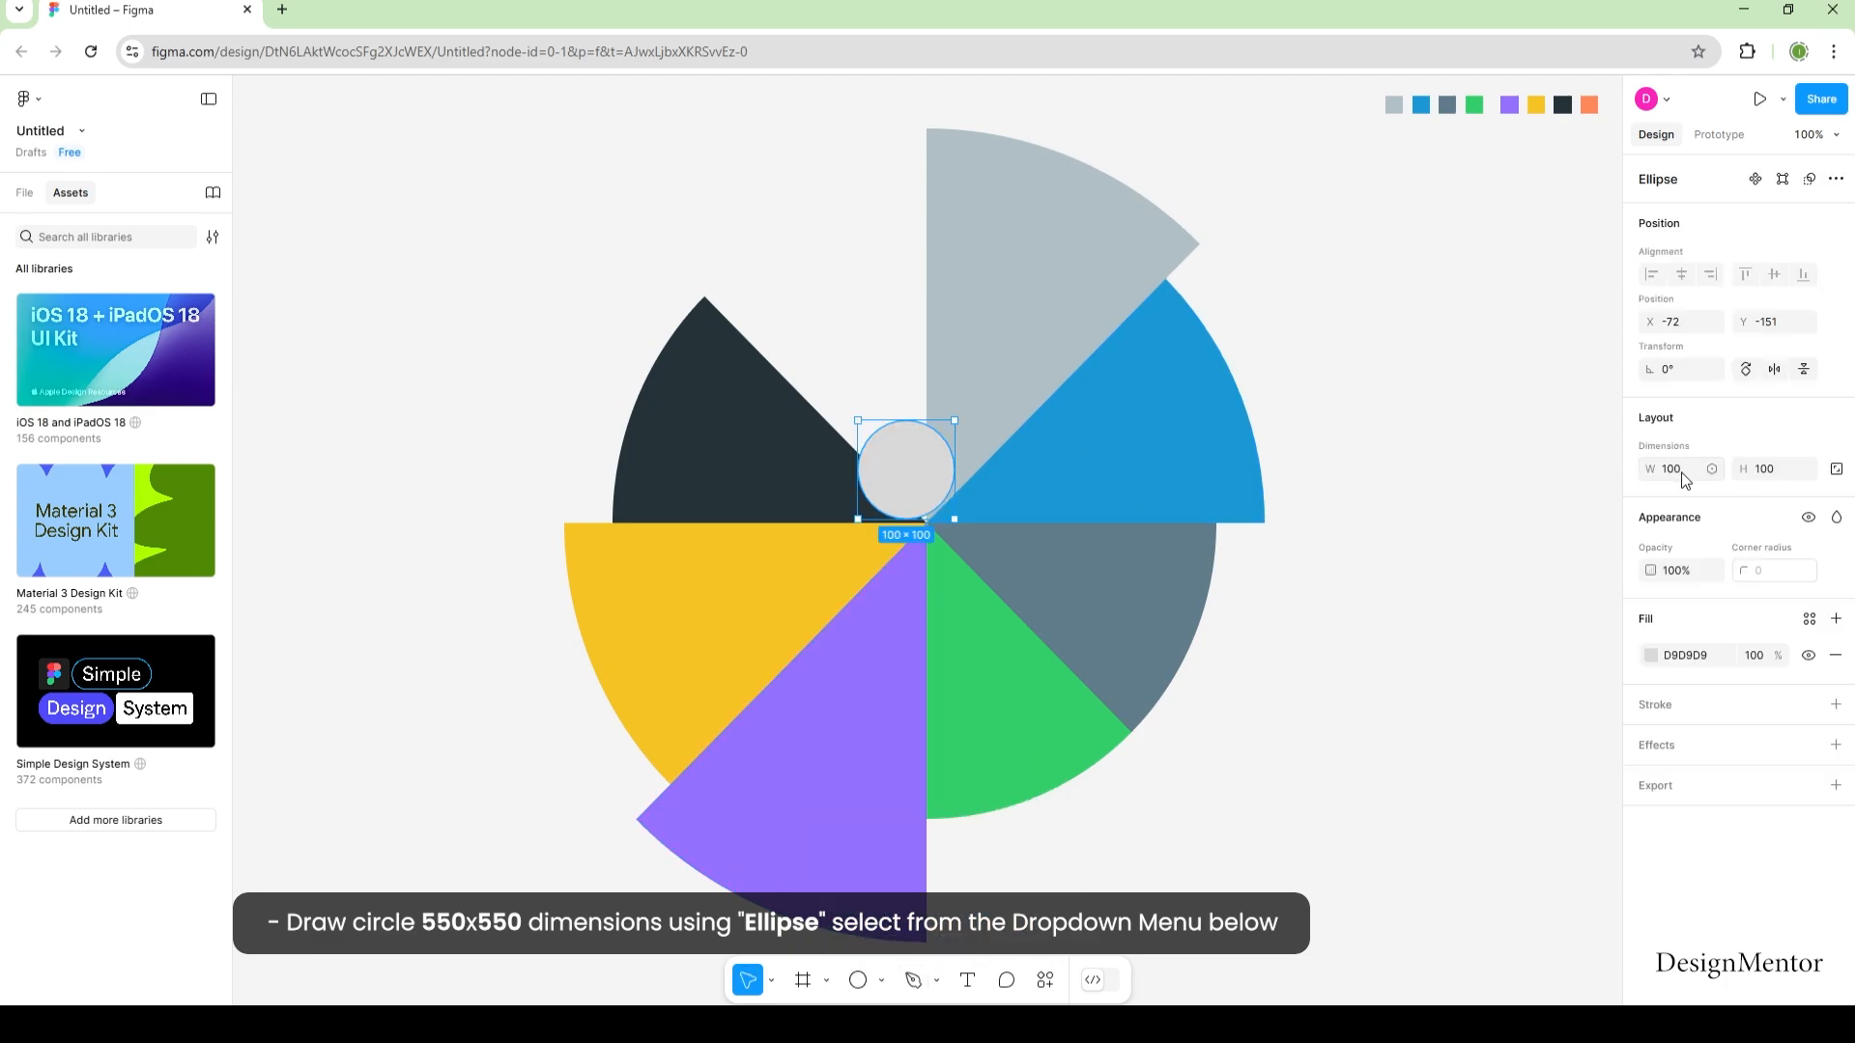
click(1680, 470)
text(550)
key(Tab)
text(550)
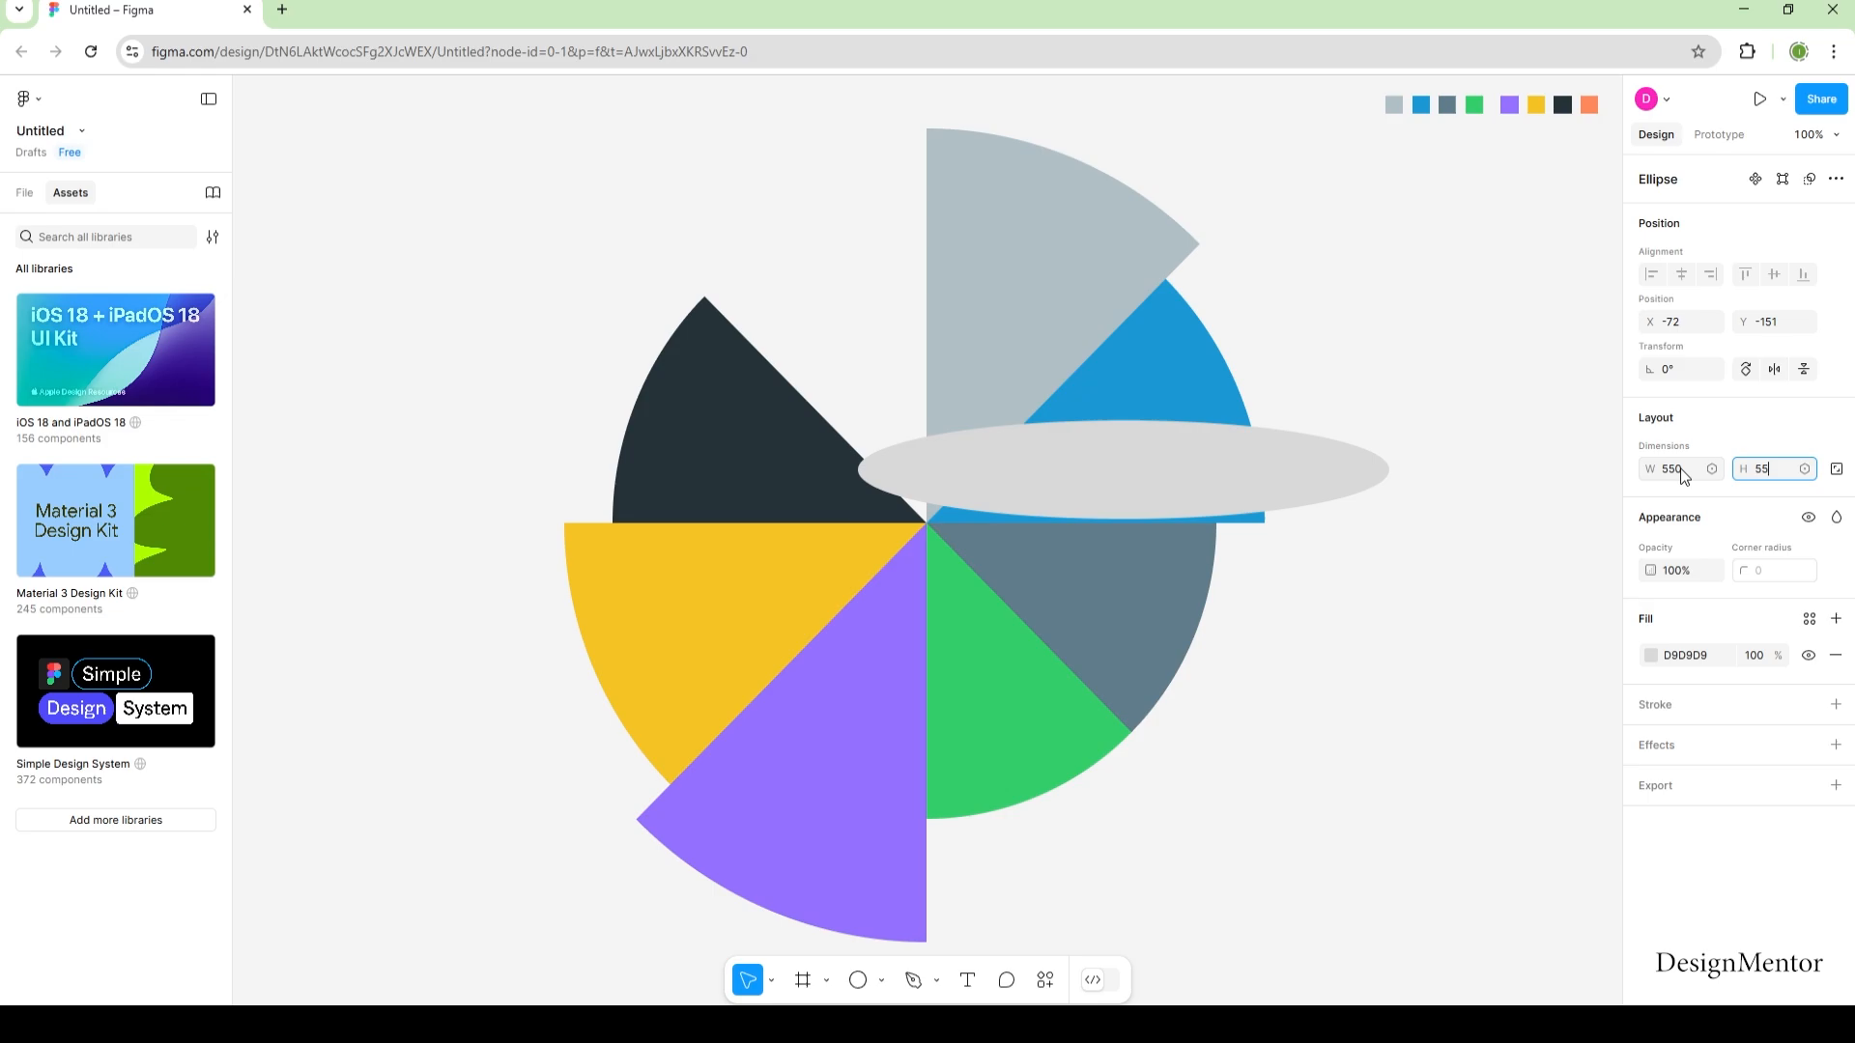
key(Return)
Set the eighth circle's opacity to 60% and centre the circle on the wedges' shared tip.
click(1678, 571)
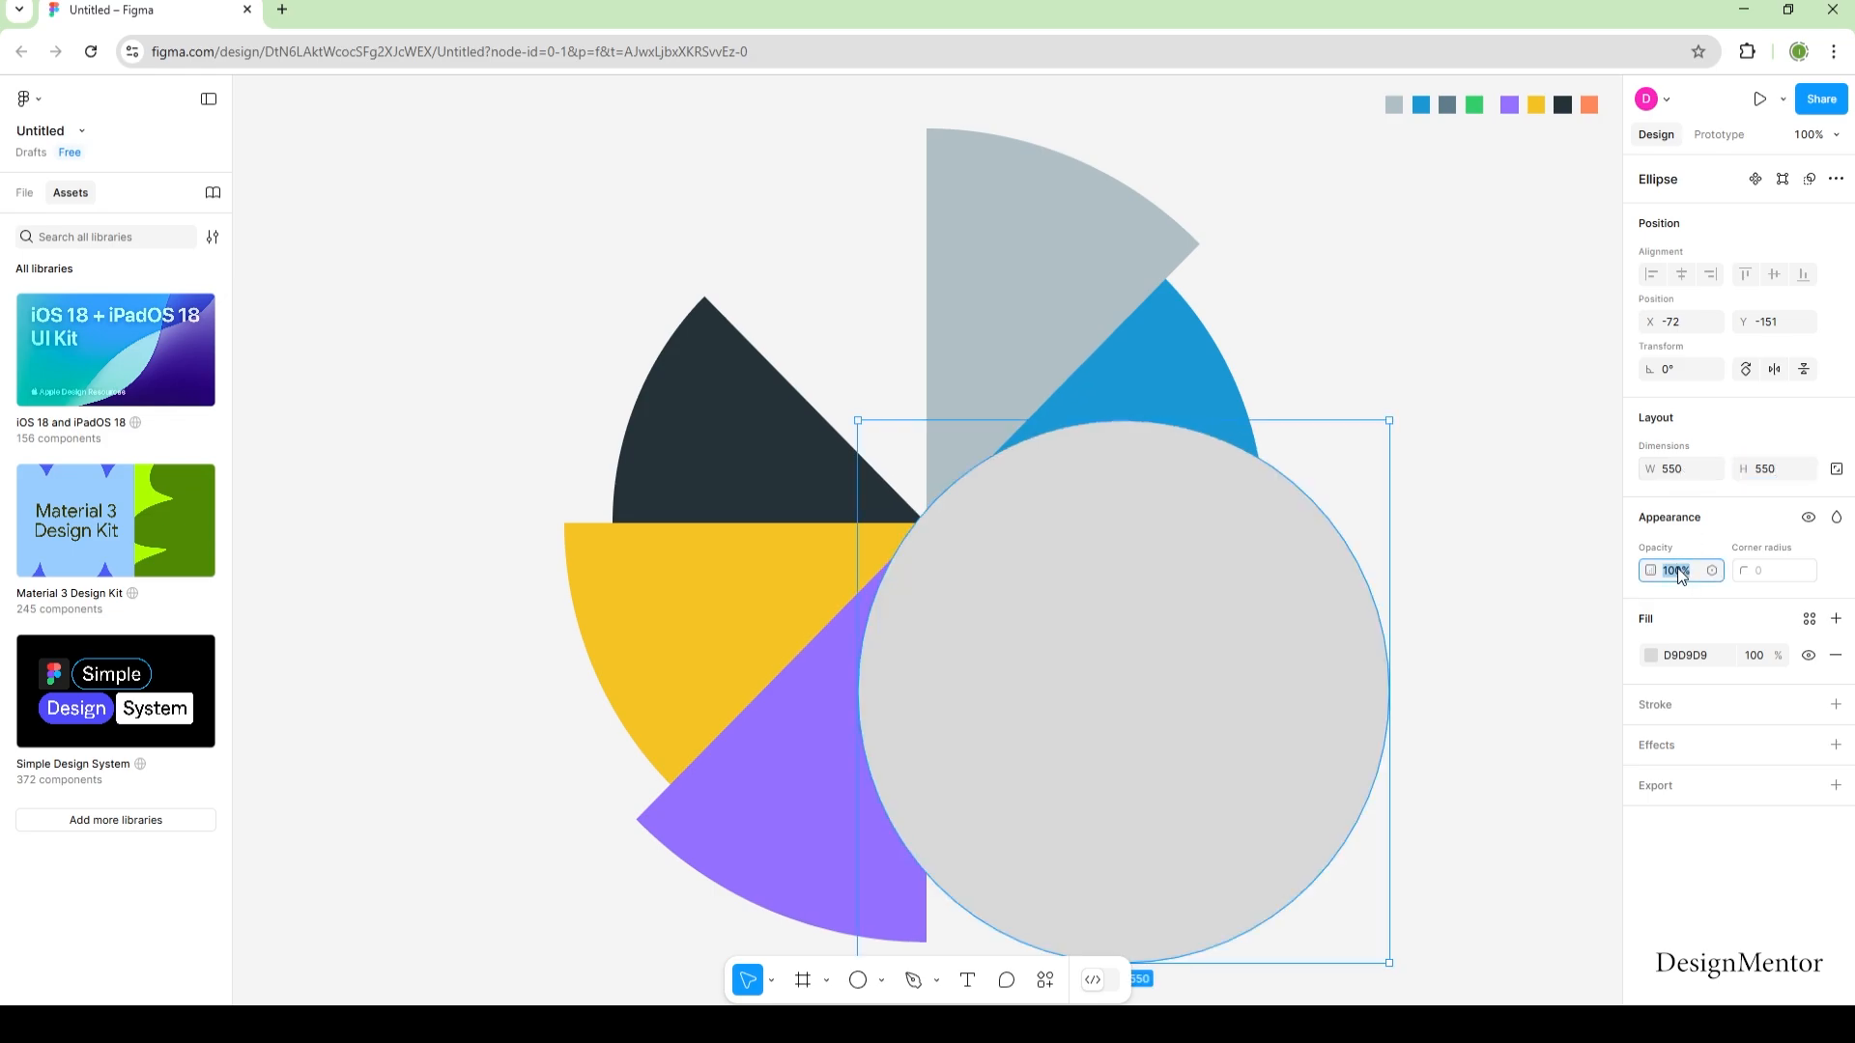
text(60)
key(Return)
drag(1295, 778, 1090, 611)
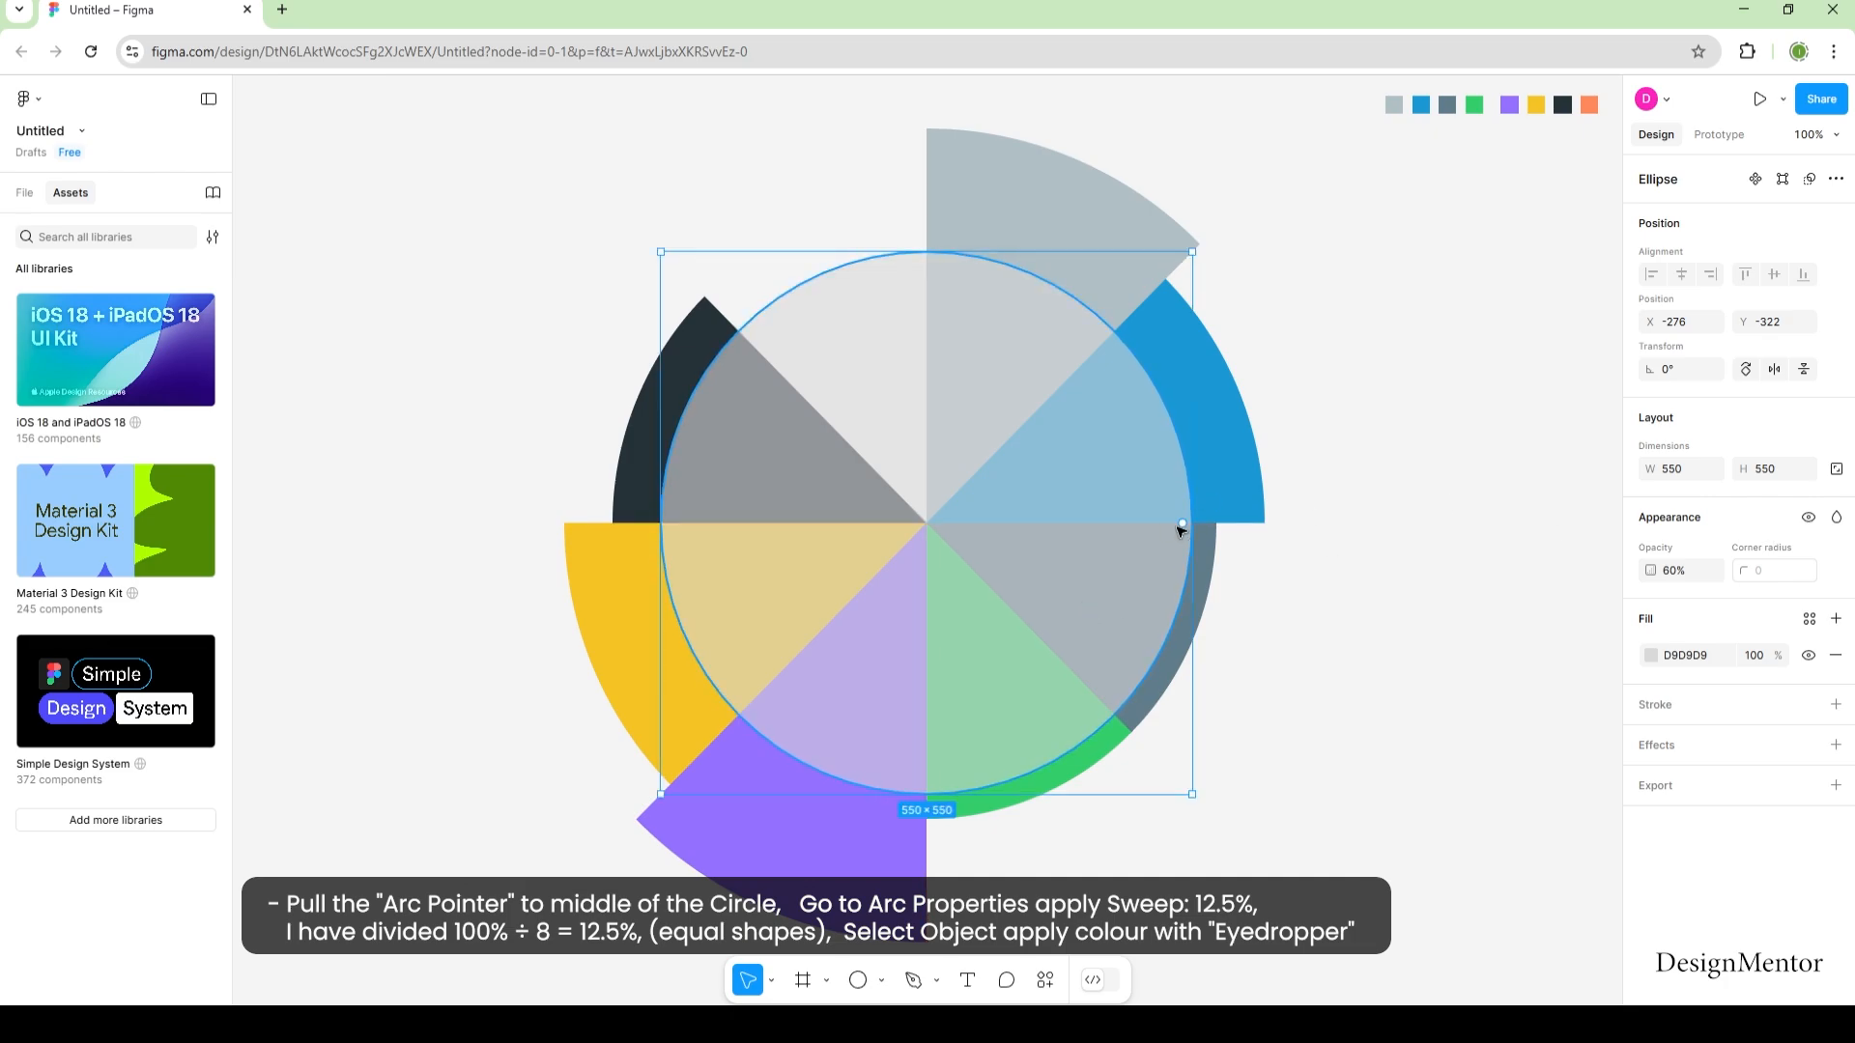
Turn the eighth circle into an arc with a 12.5% sweep and rotate its start to -135°, filling the remaining gap.
drag(1182, 527, 929, 518)
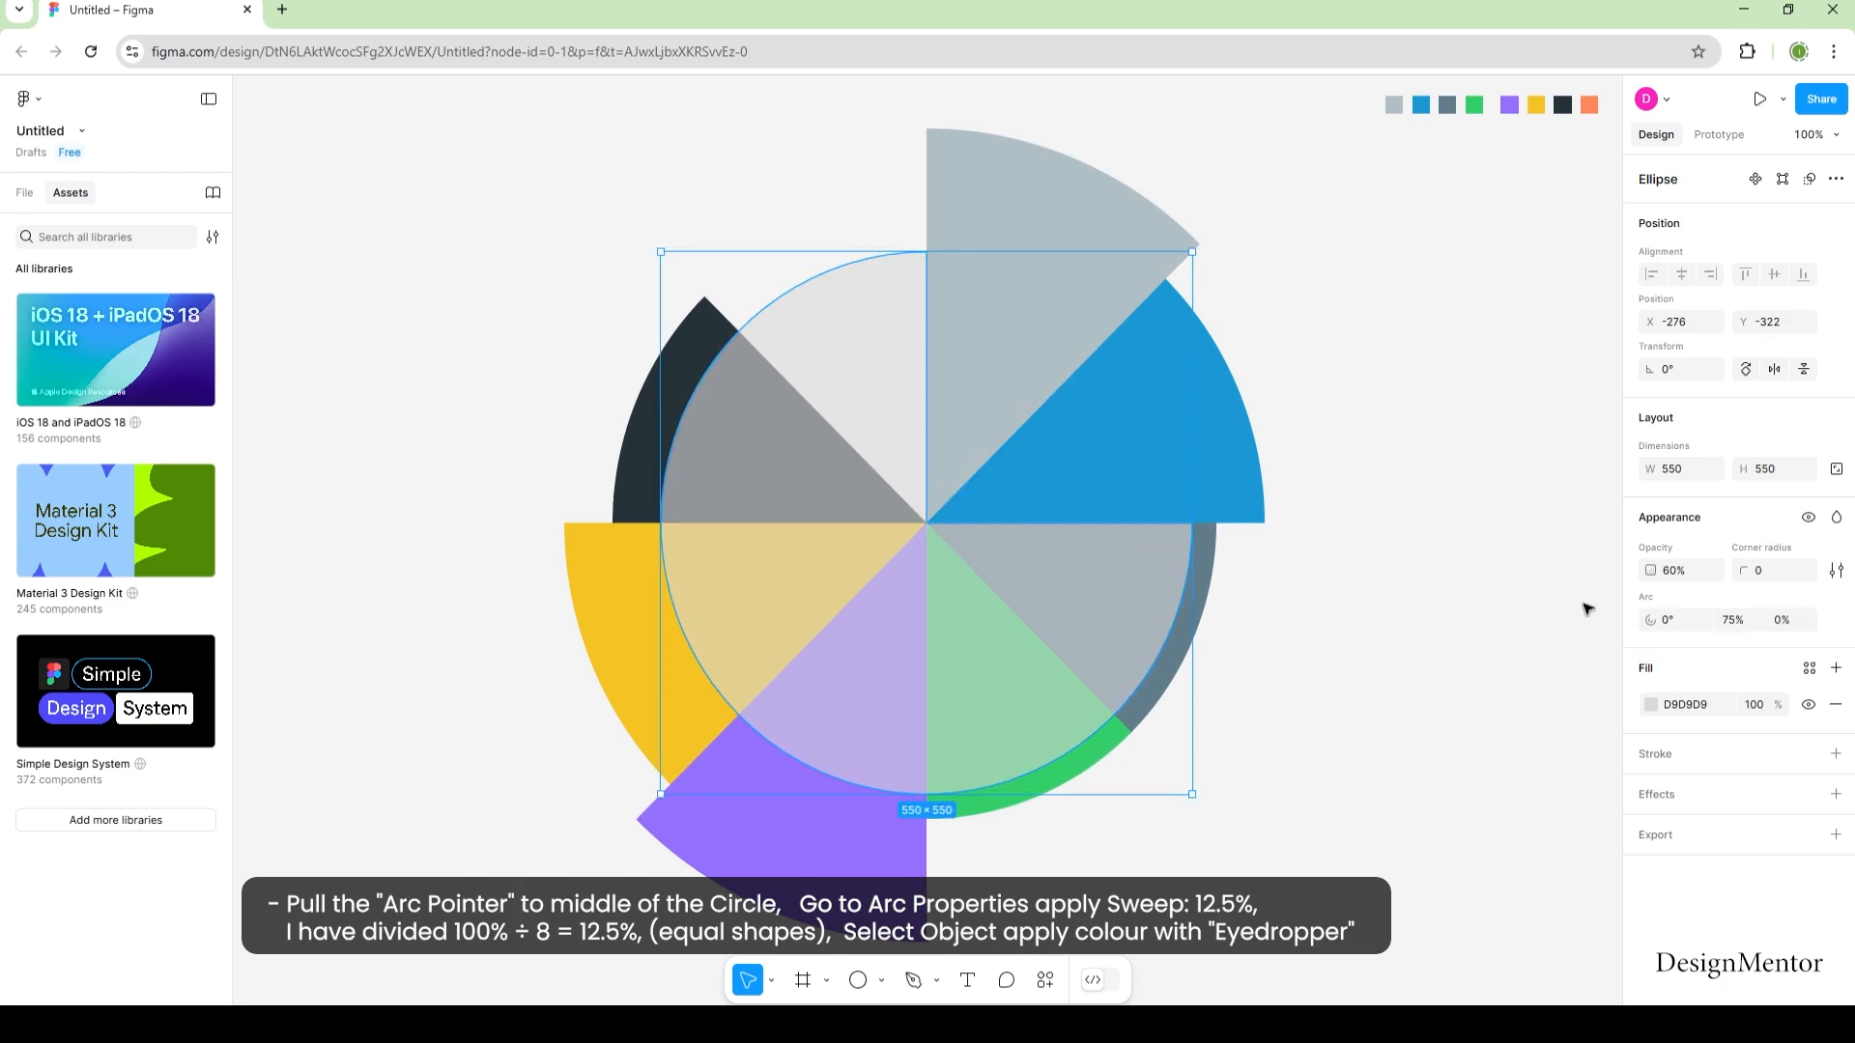
click(1736, 623)
key(Return)
drag(1080, 526, 836, 435)
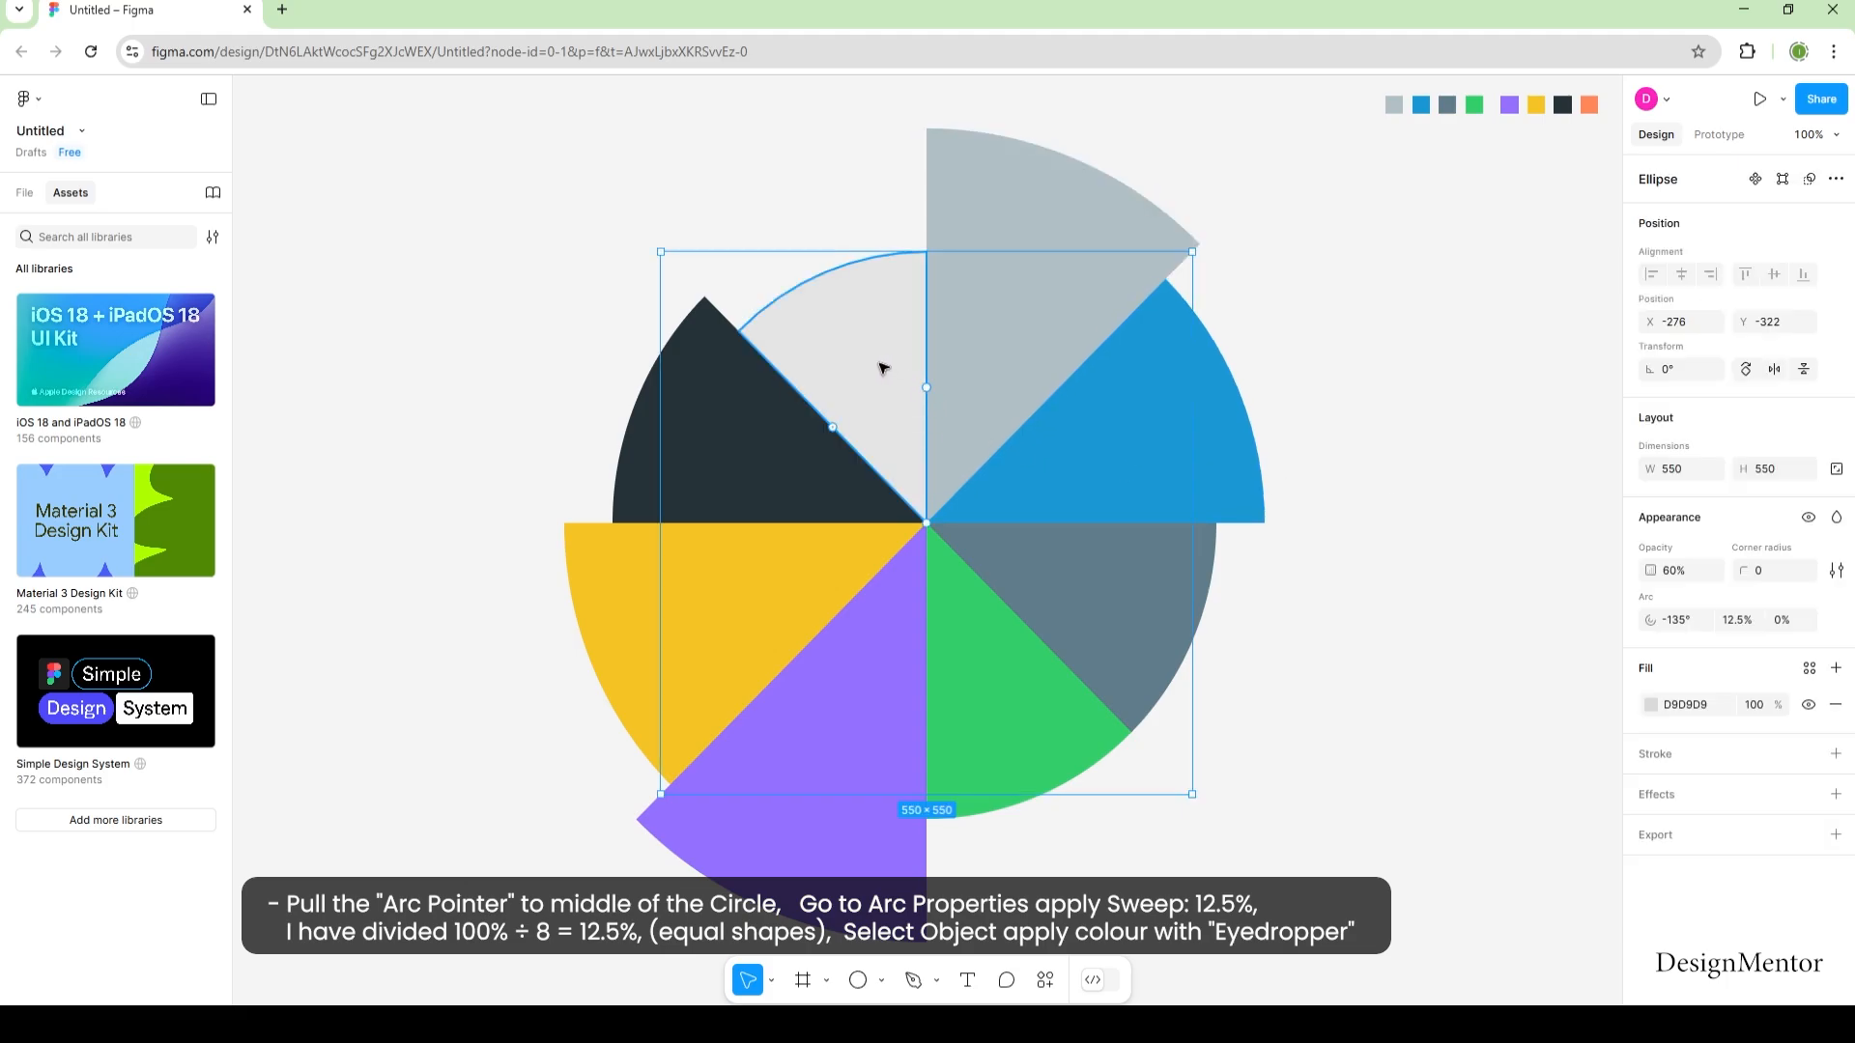
Fill the eighth wedge with the orange #FF885B sampled from the palette swatches and set its opacity to 100%.
key(i)
click(1589, 104)
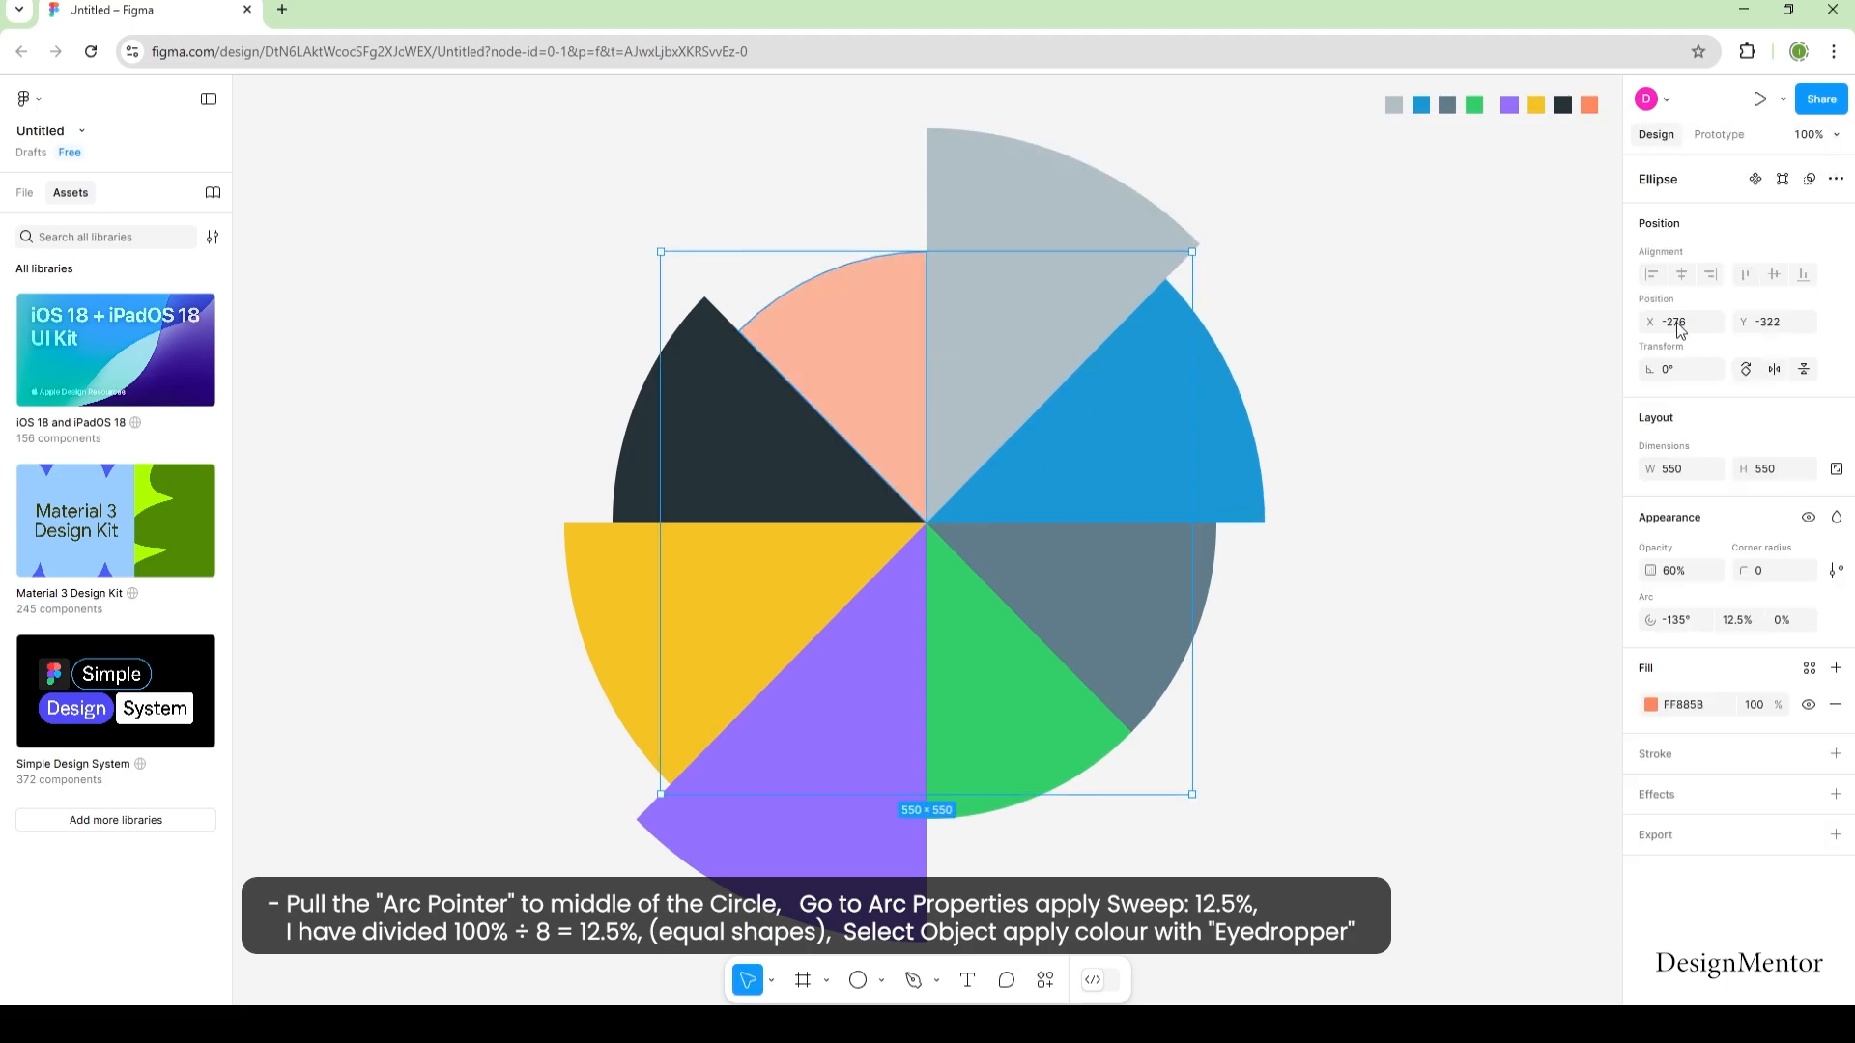
click(1679, 571)
text(100)
key(Return)
click(1433, 708)
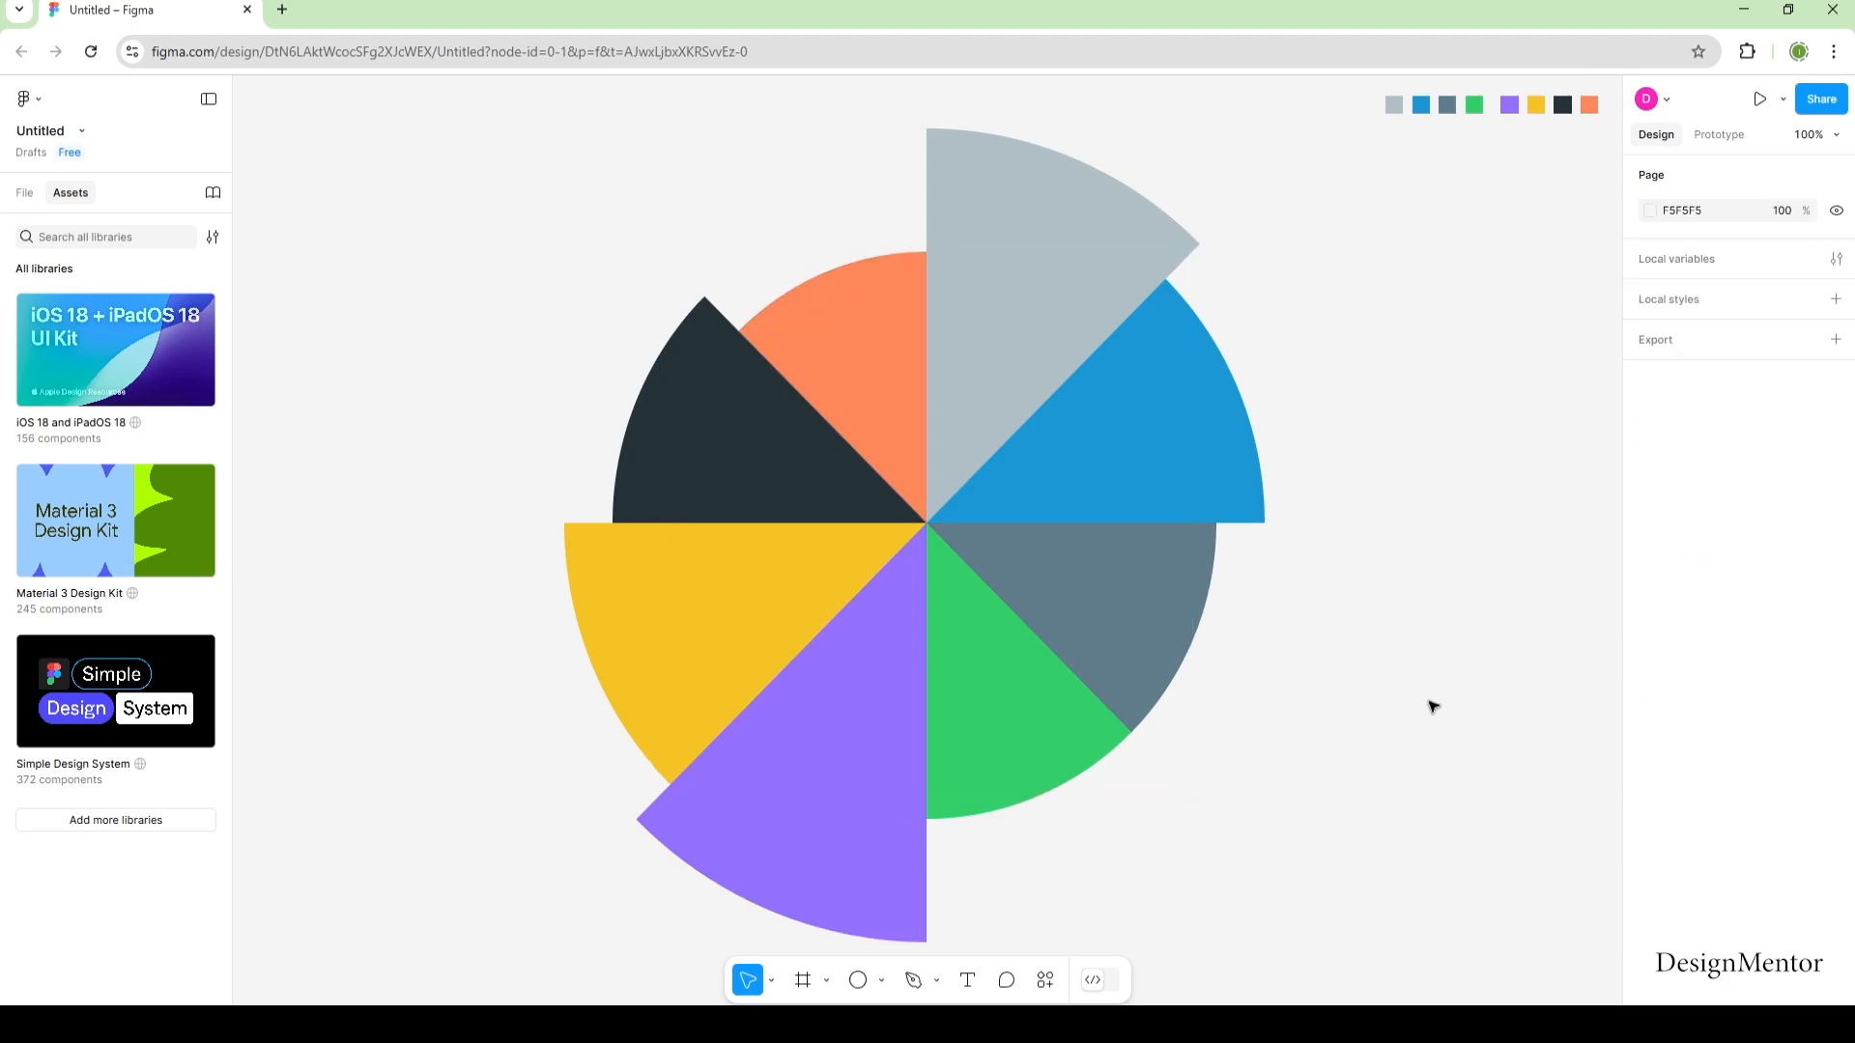
Group all eight wedges and move the group slightly up to about X -430, Y -487.
drag(505, 214, 1188, 757)
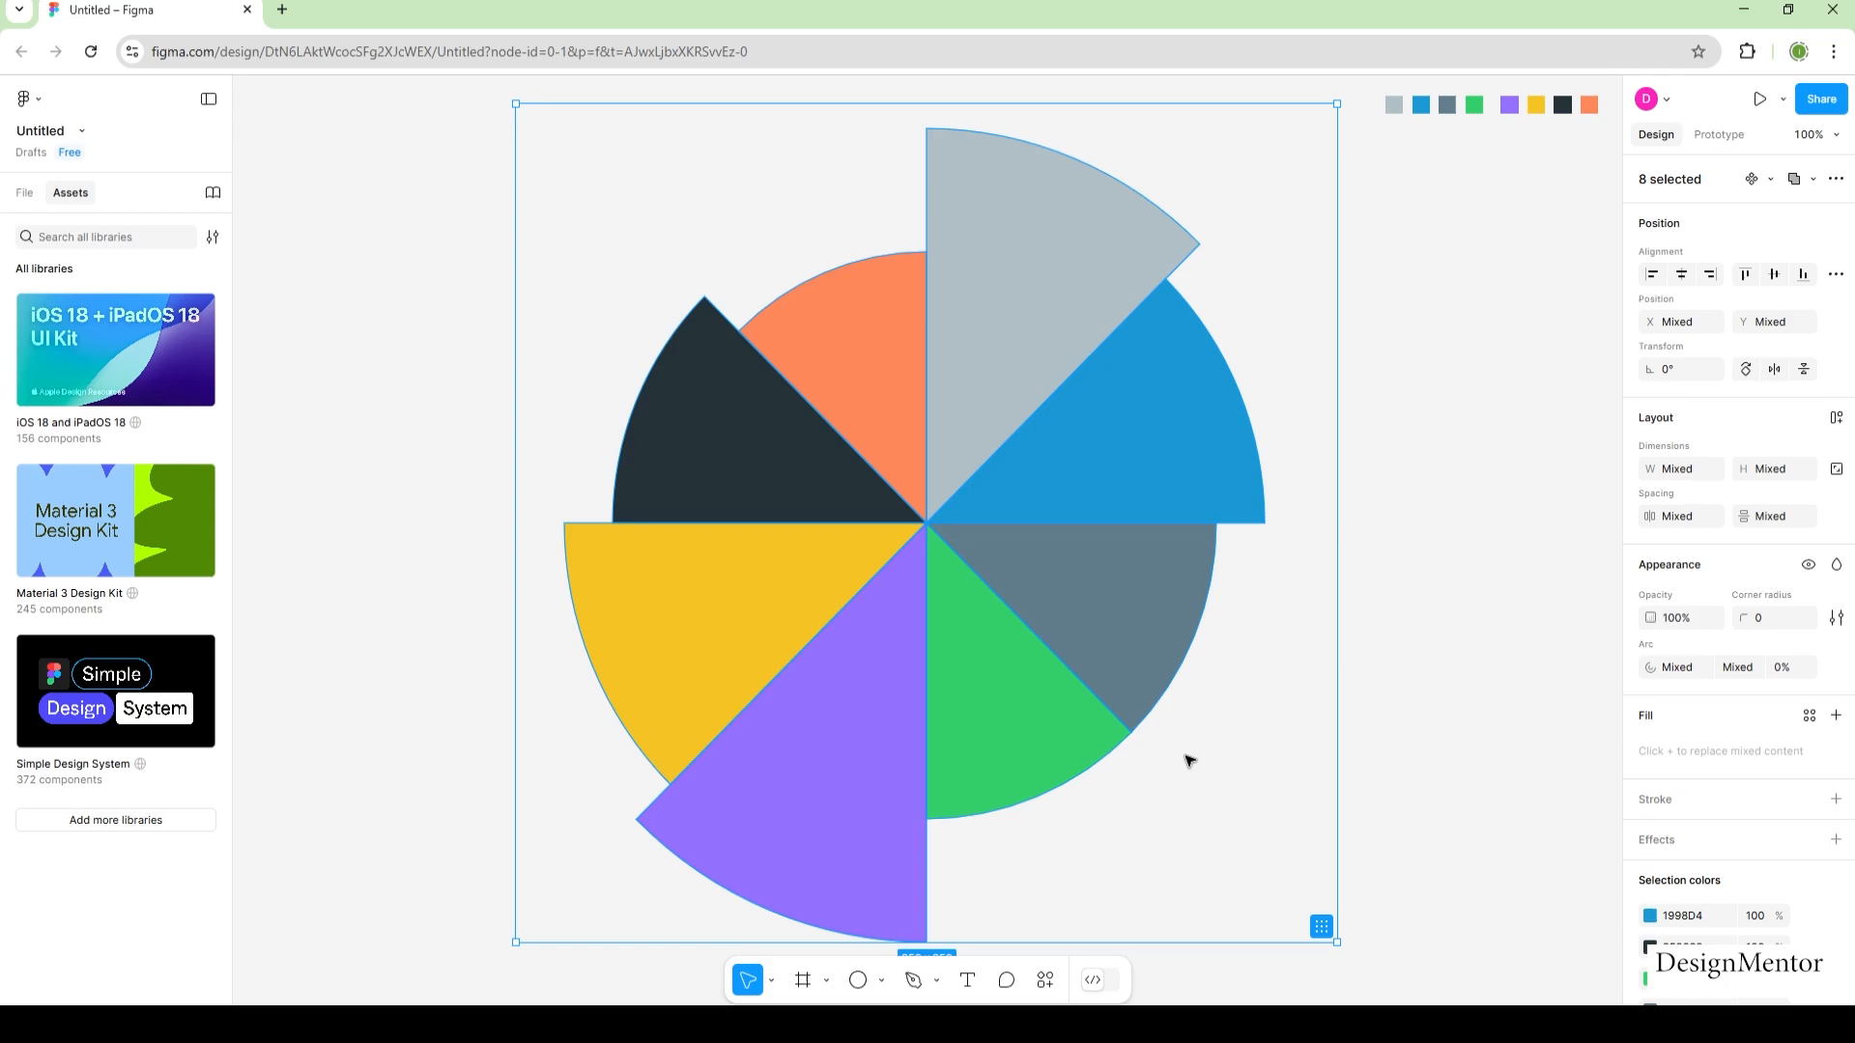
right_click(1142, 635)
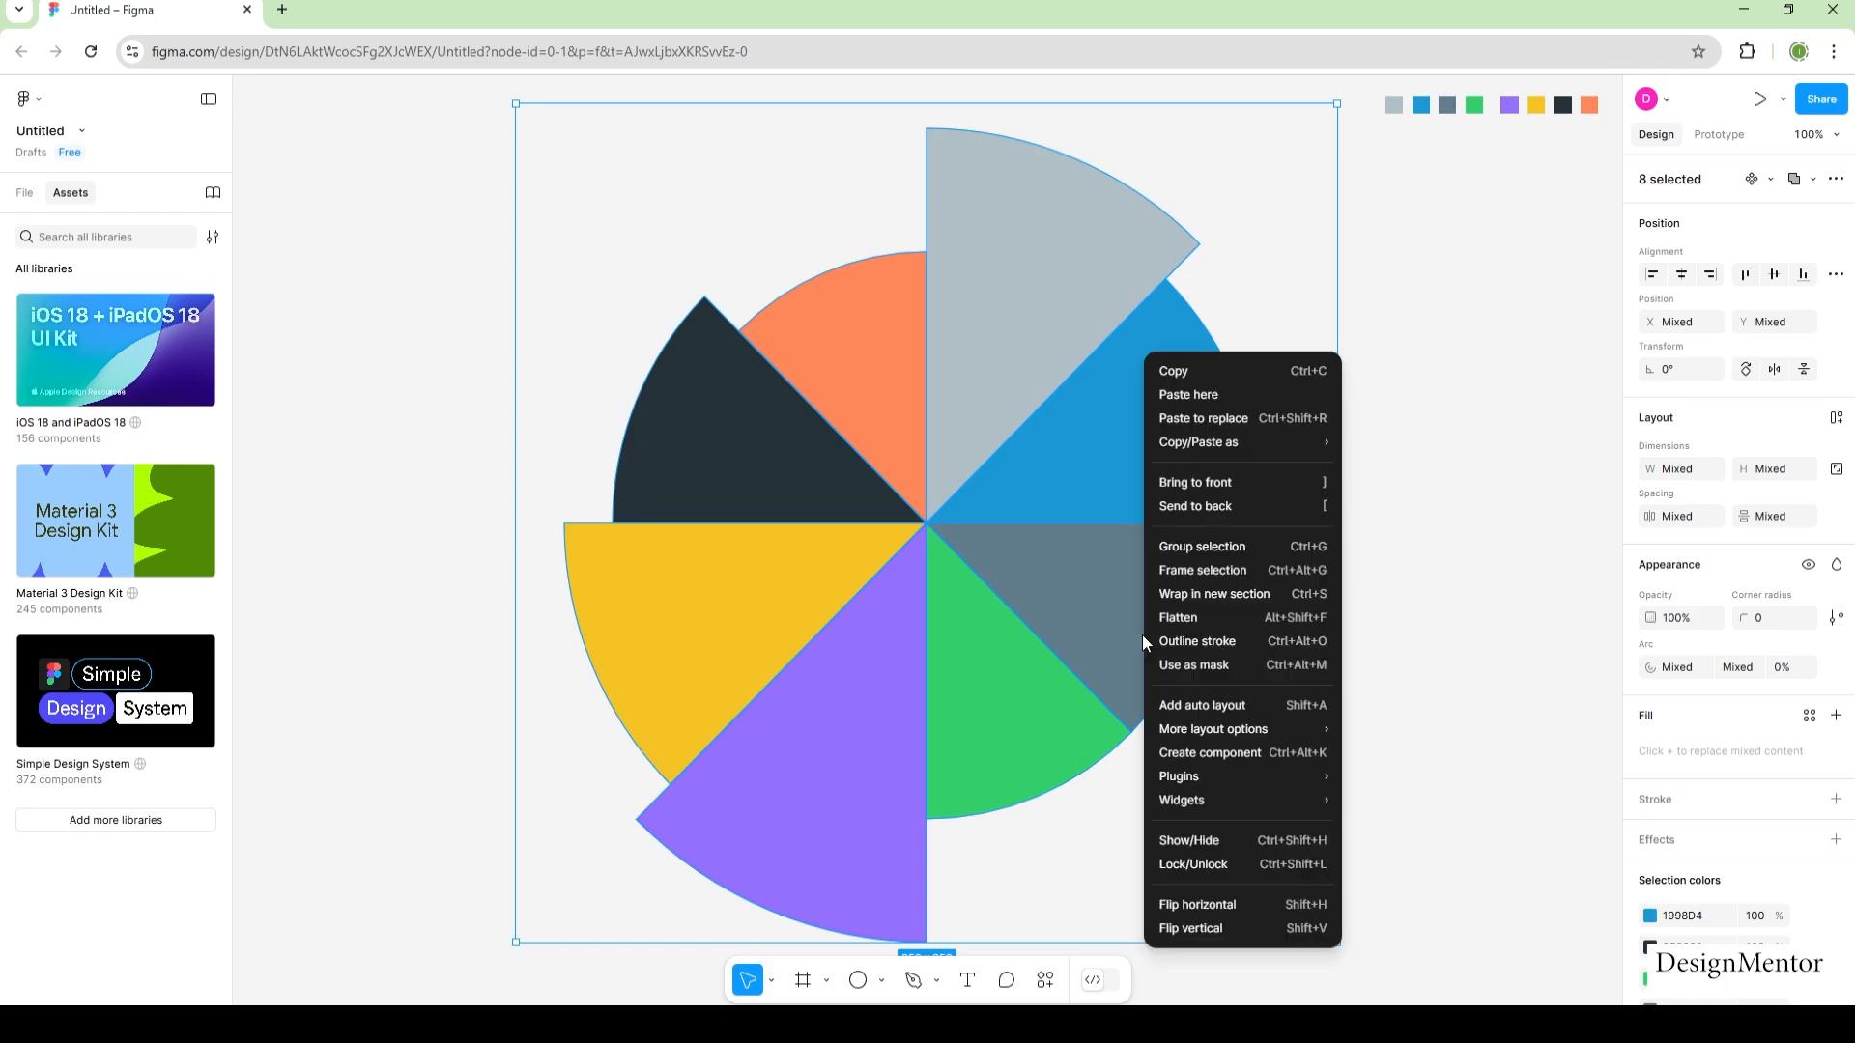
click(1190, 548)
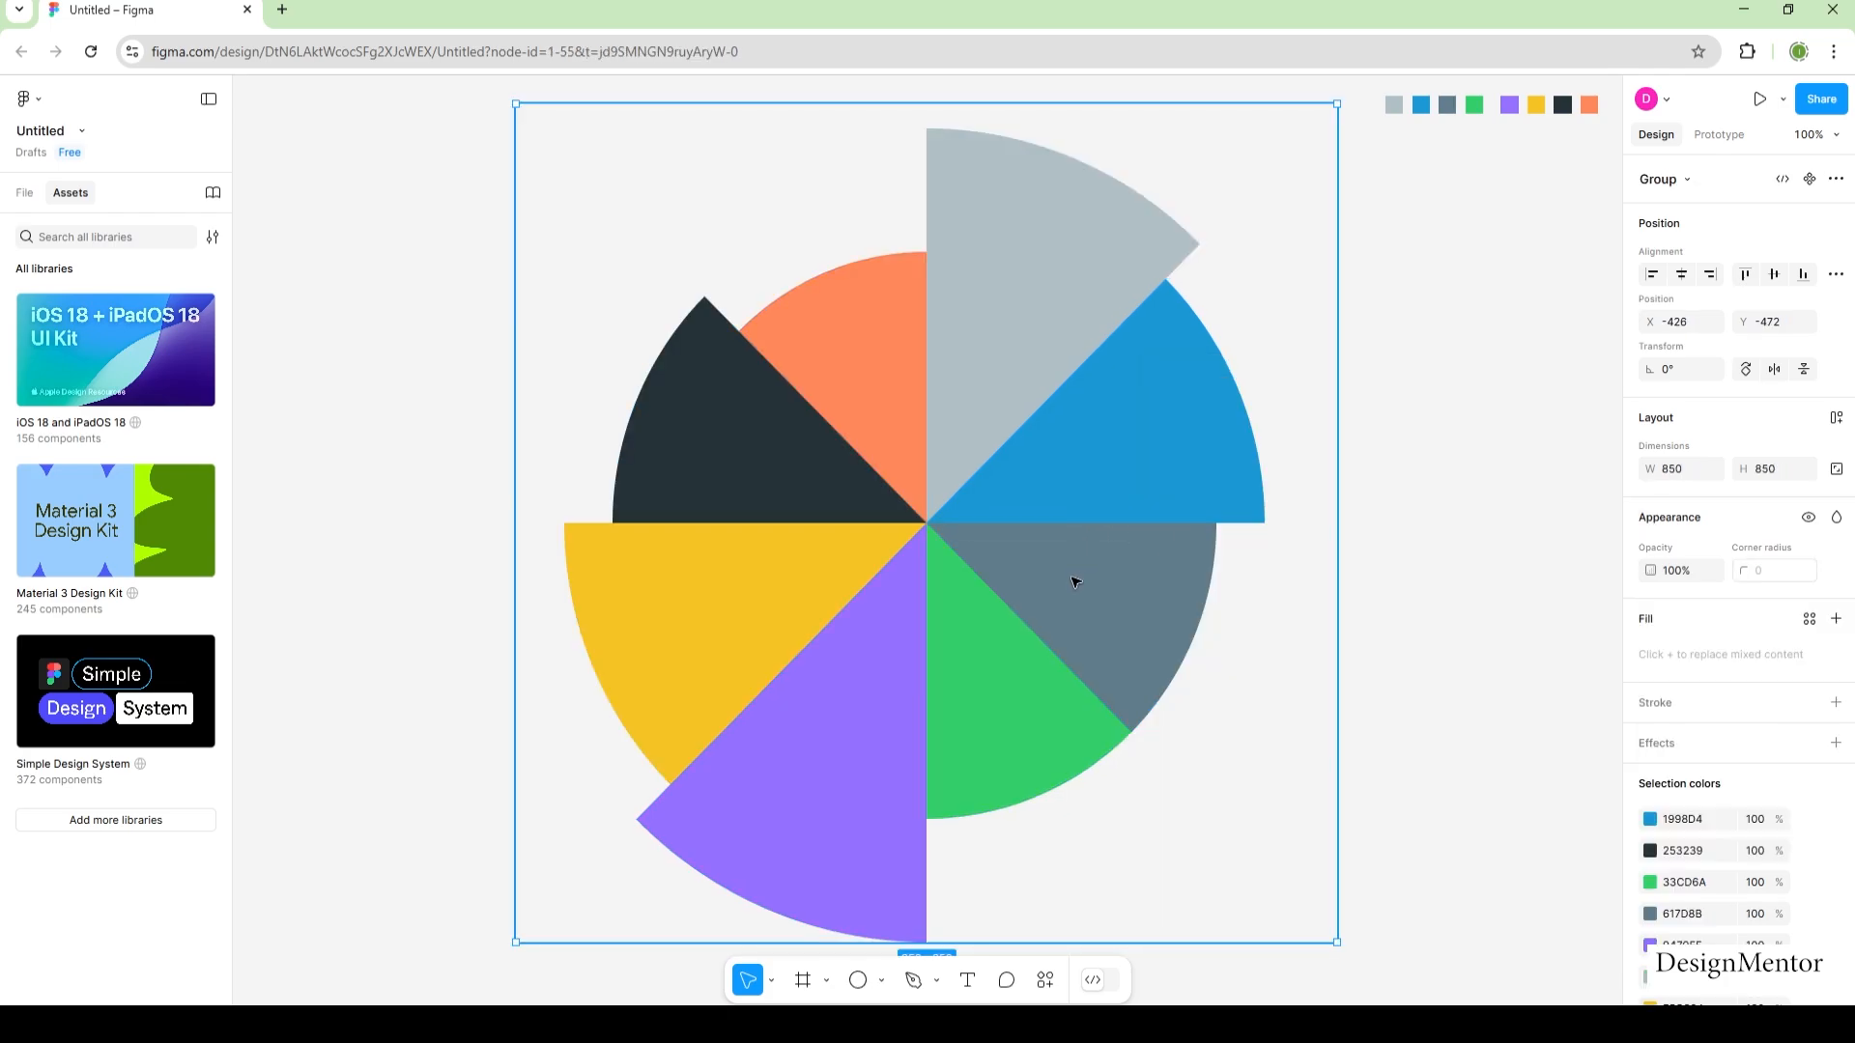
drag(1073, 577, 1072, 568)
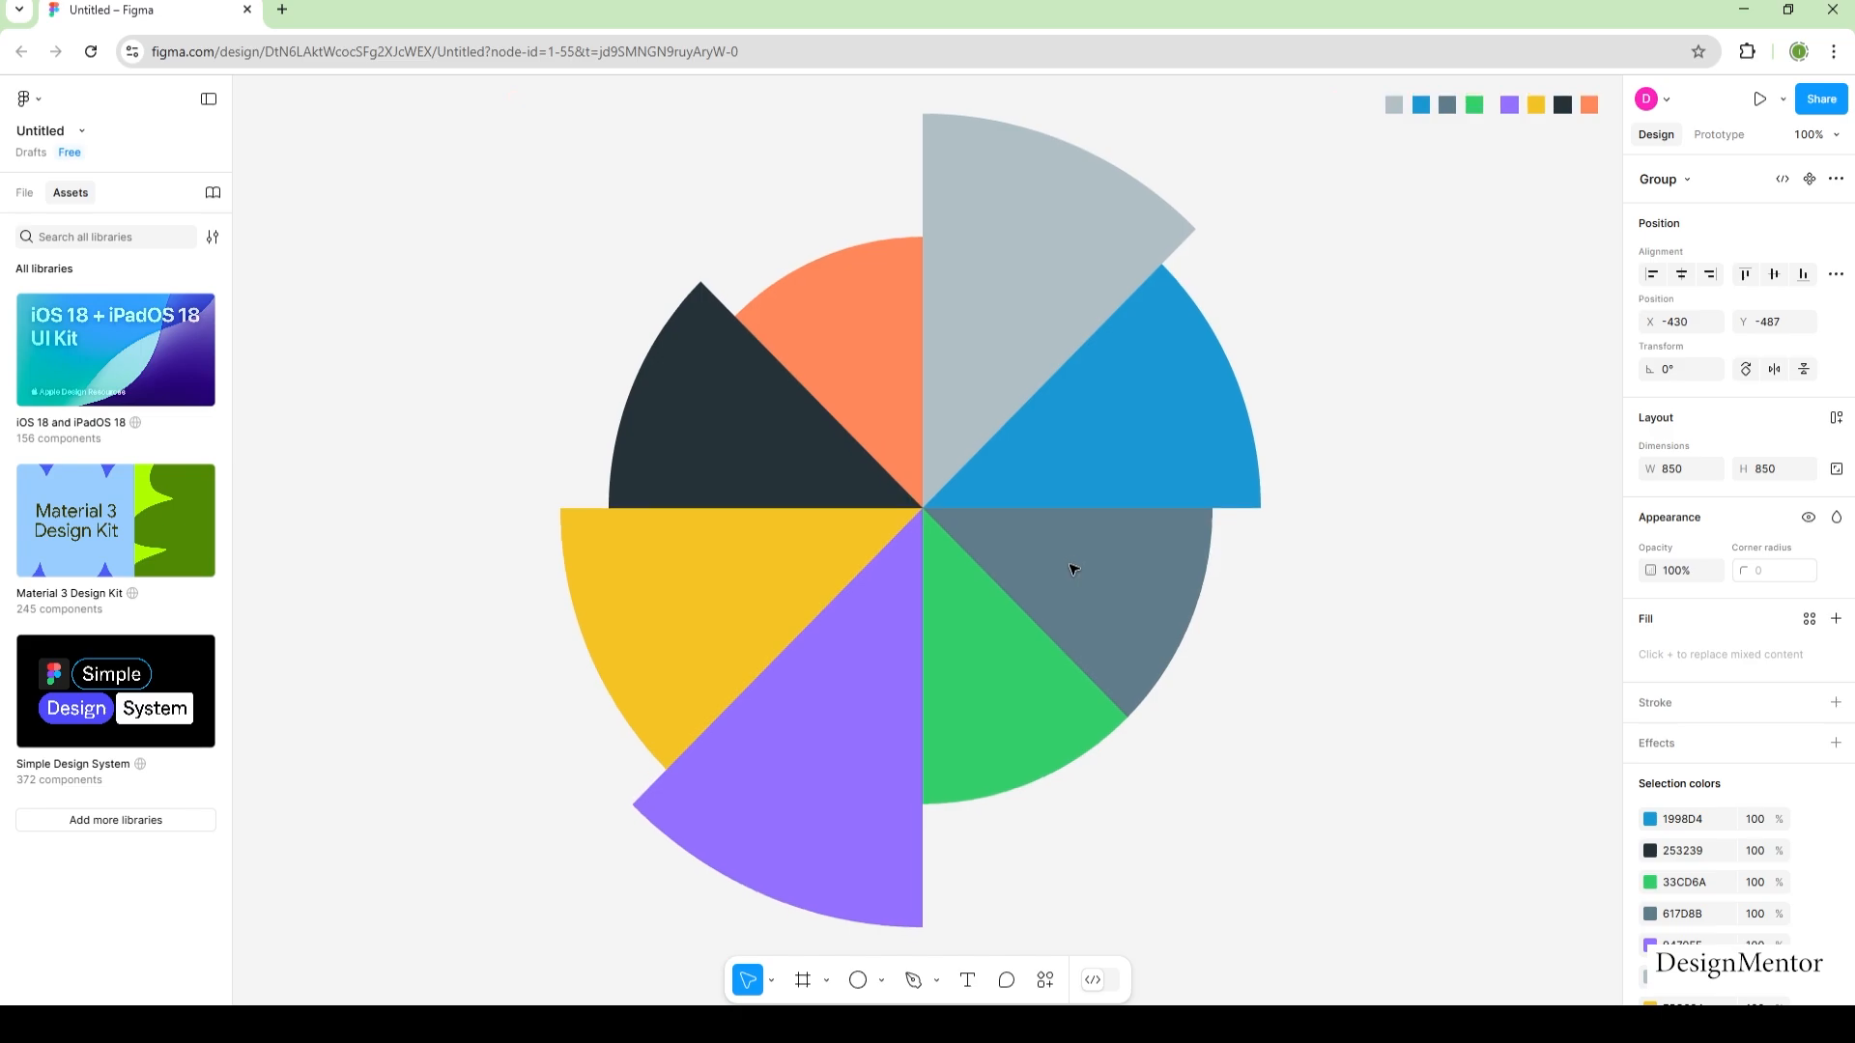
click(1439, 609)
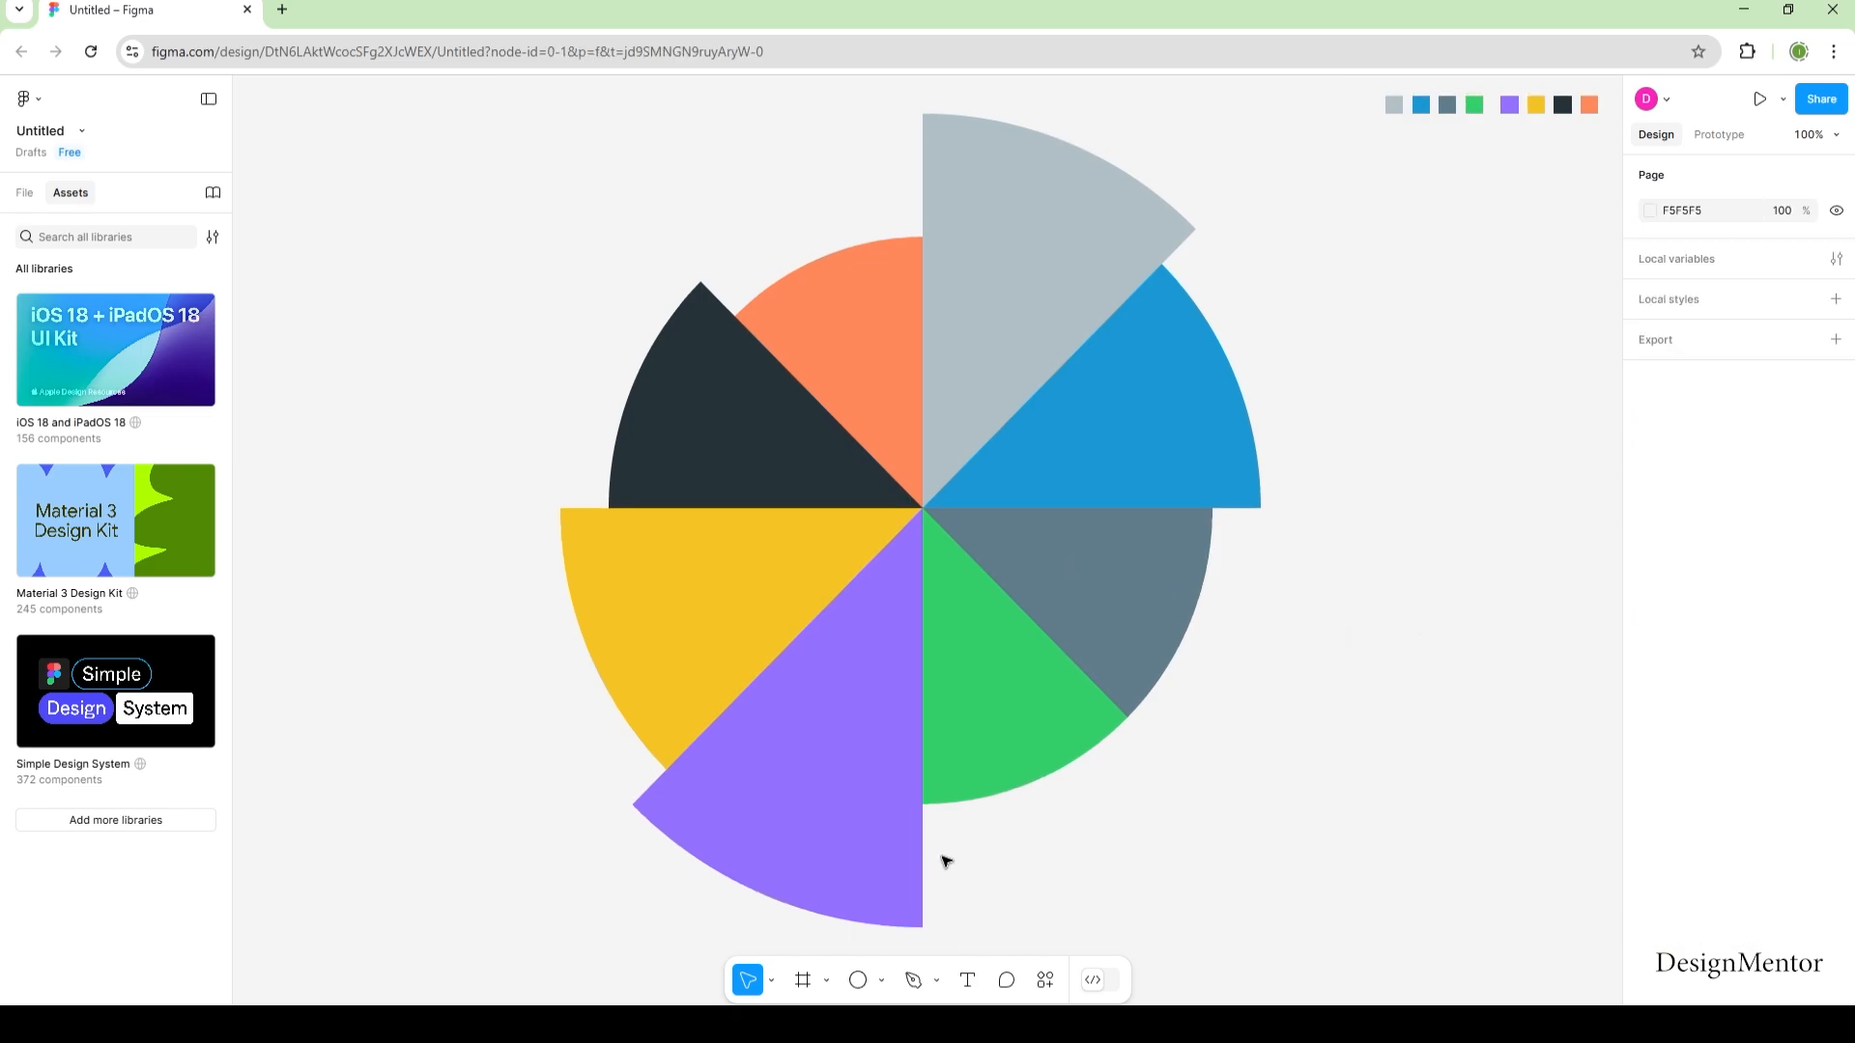
Place a 100 × 100 rectangle over the wedges' centre with a corner radius of 10 and a white FFFFFF fill.
click(884, 981)
click(895, 787)
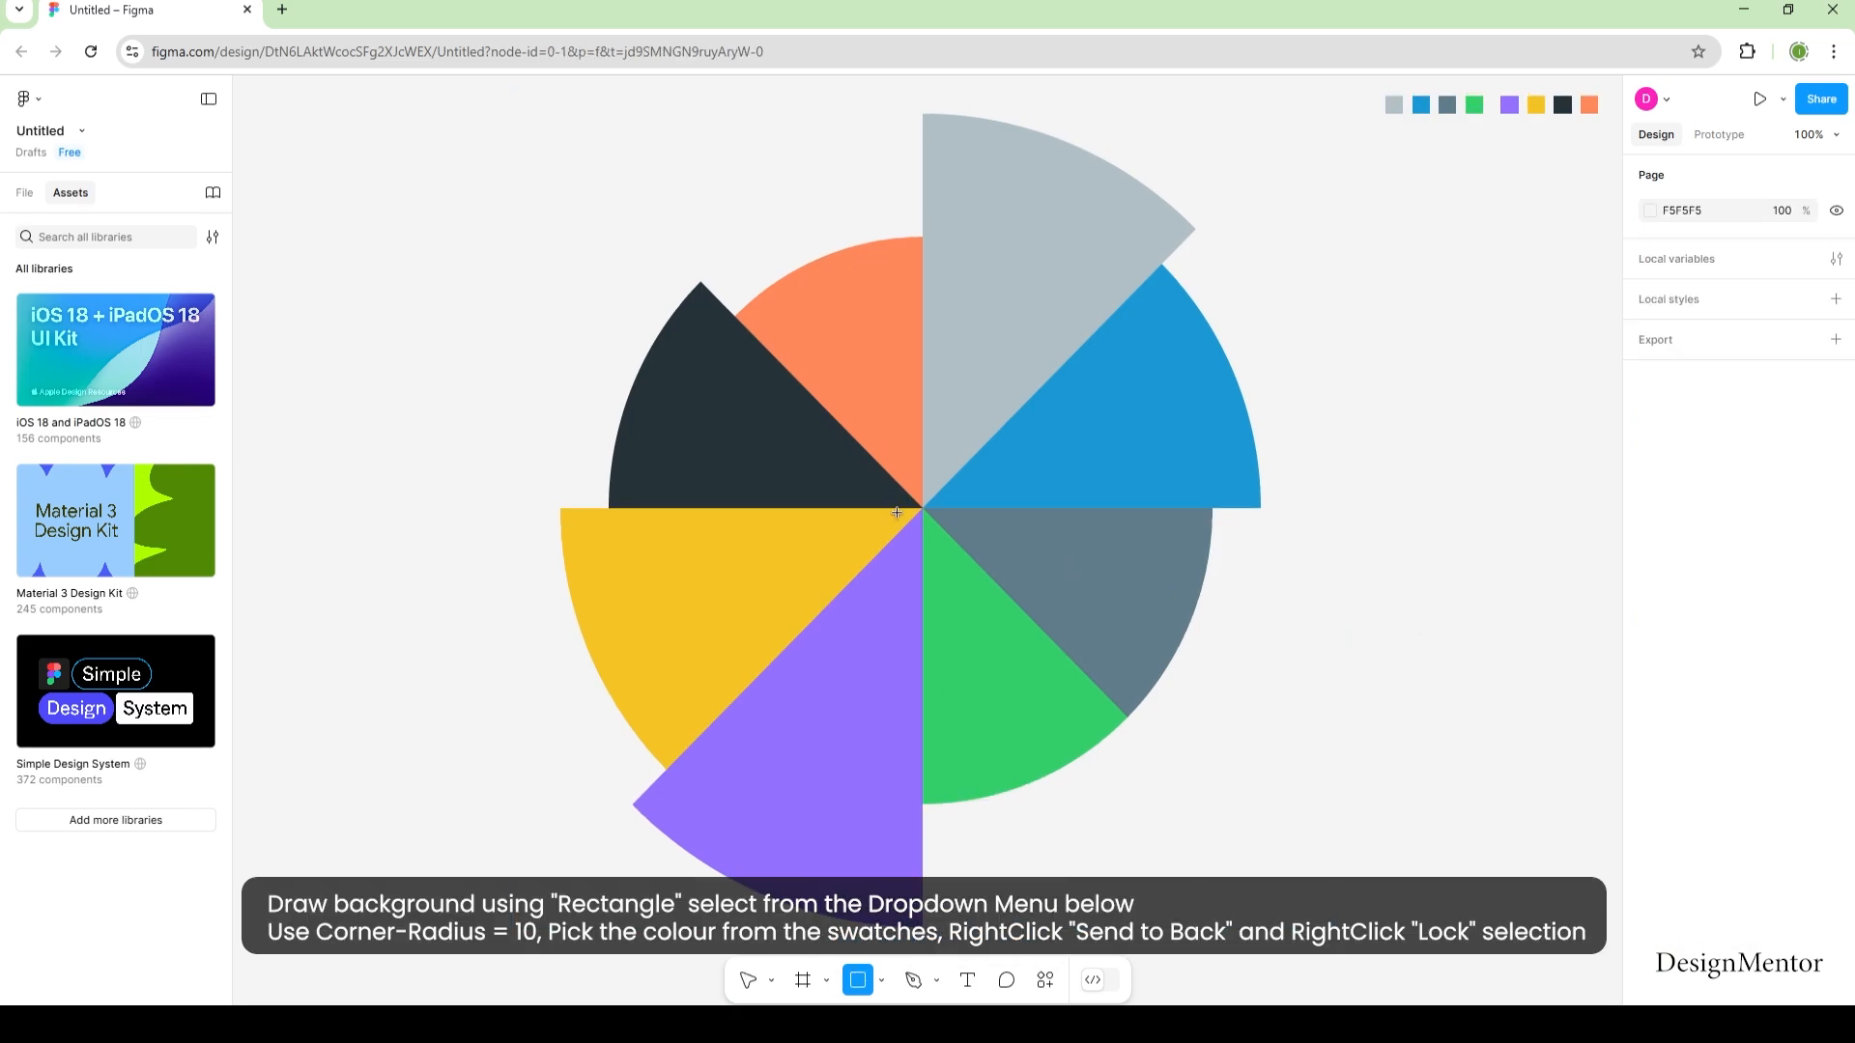
click(897, 502)
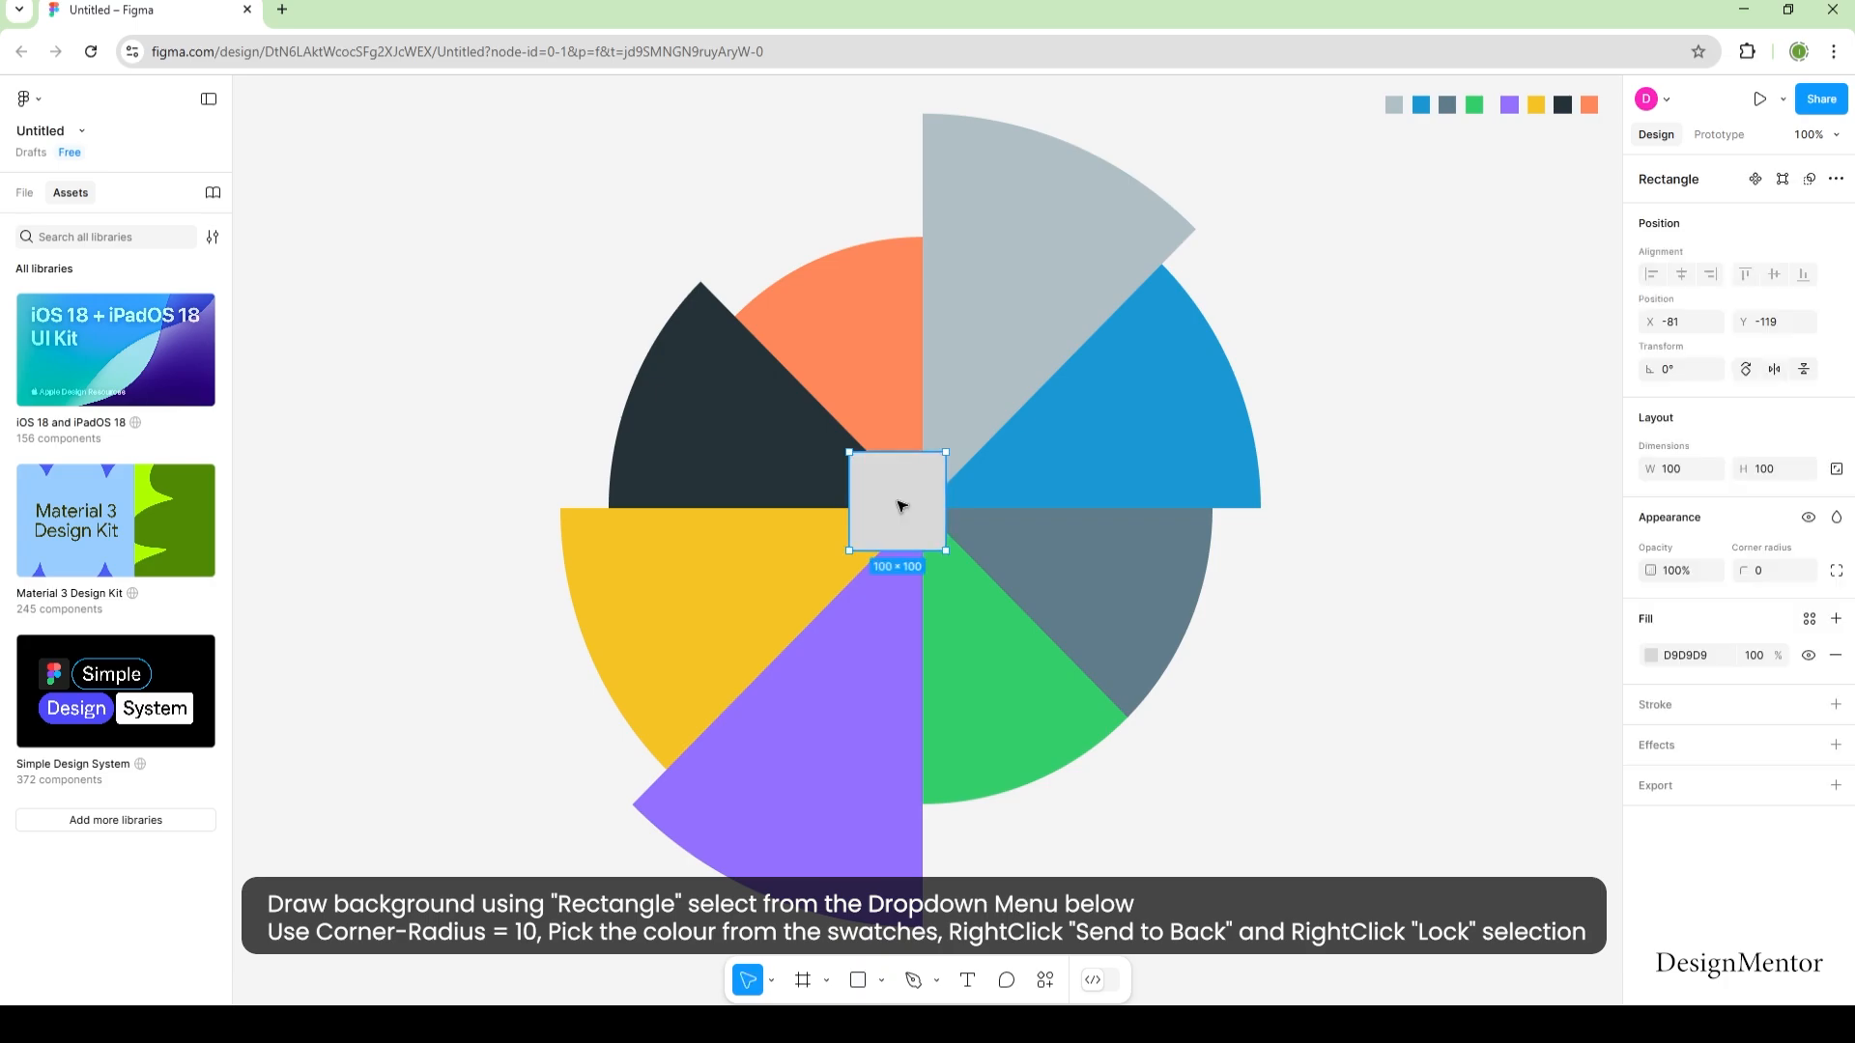
click(1767, 575)
text(10)
key(Return)
click(1651, 656)
drag(1459, 587, 1320, 464)
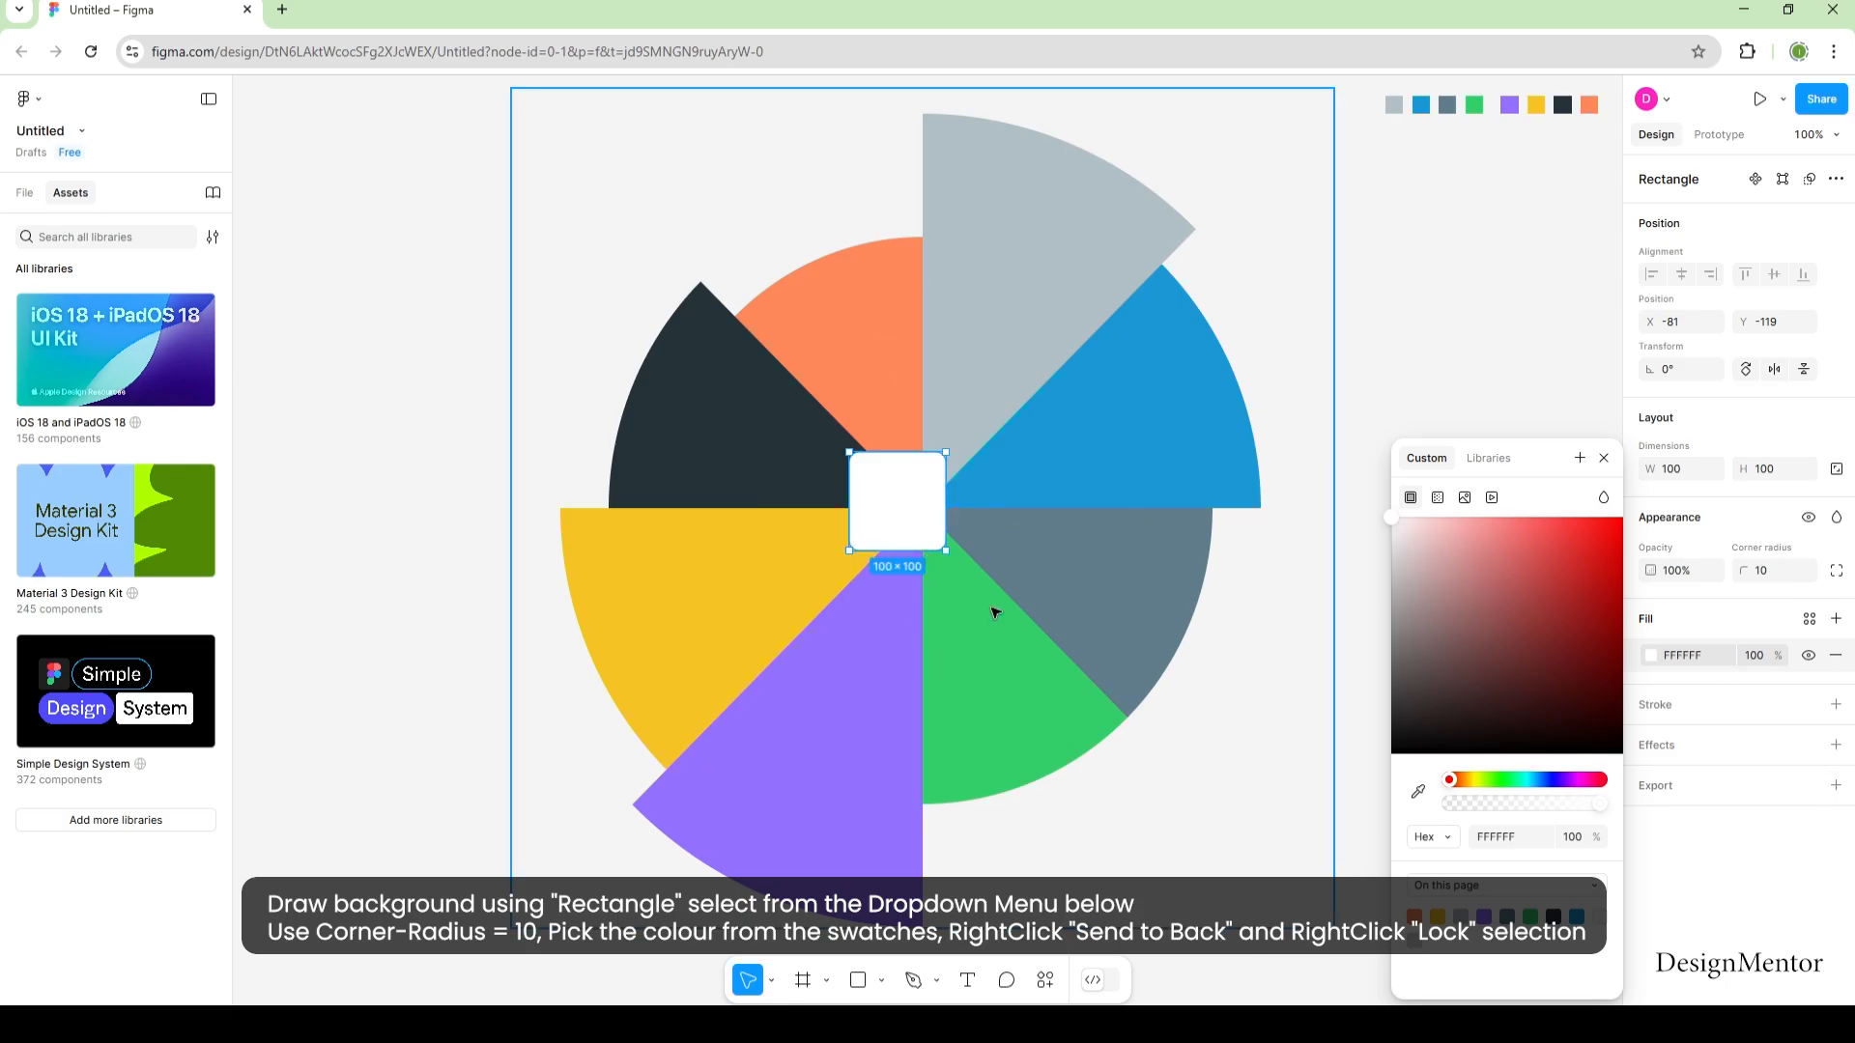
Centre the white rectangle on the wedge group and enlarge it evenly from its centre to about 886 × 886.
drag(906, 501, 931, 507)
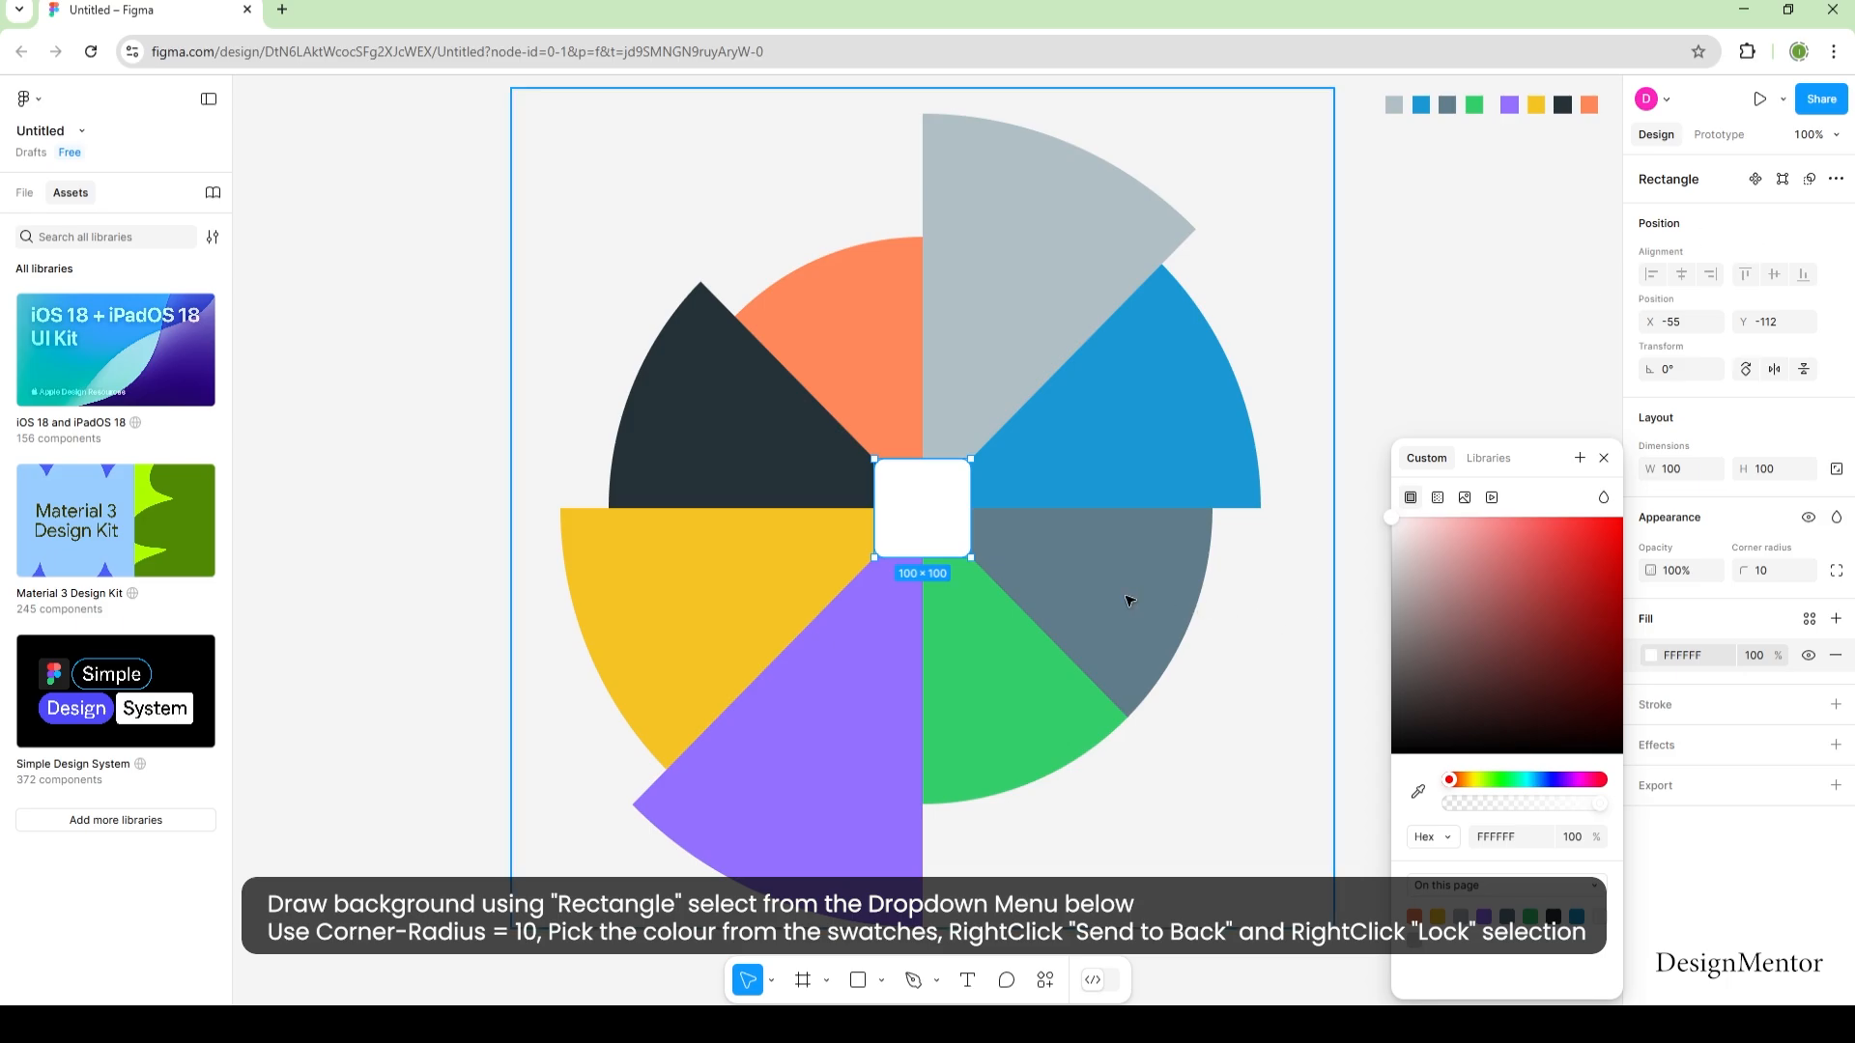
key(alt)
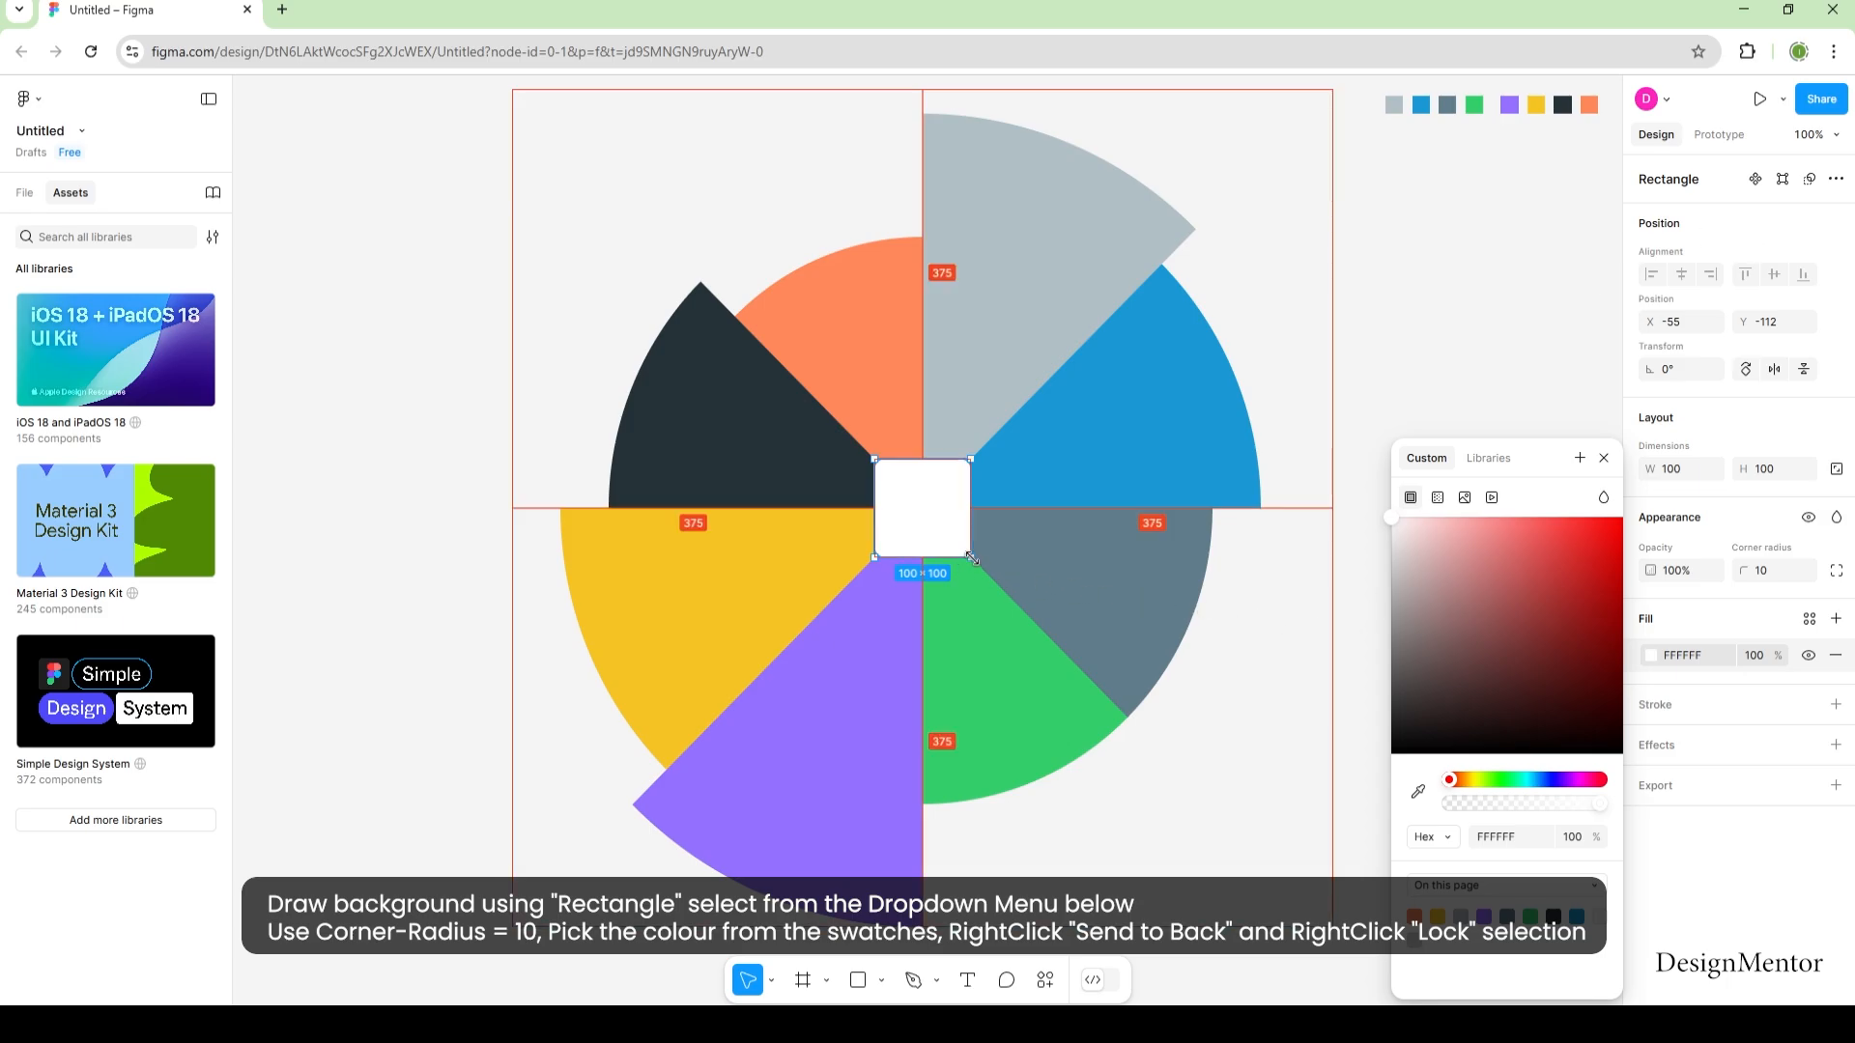
click(1603, 458)
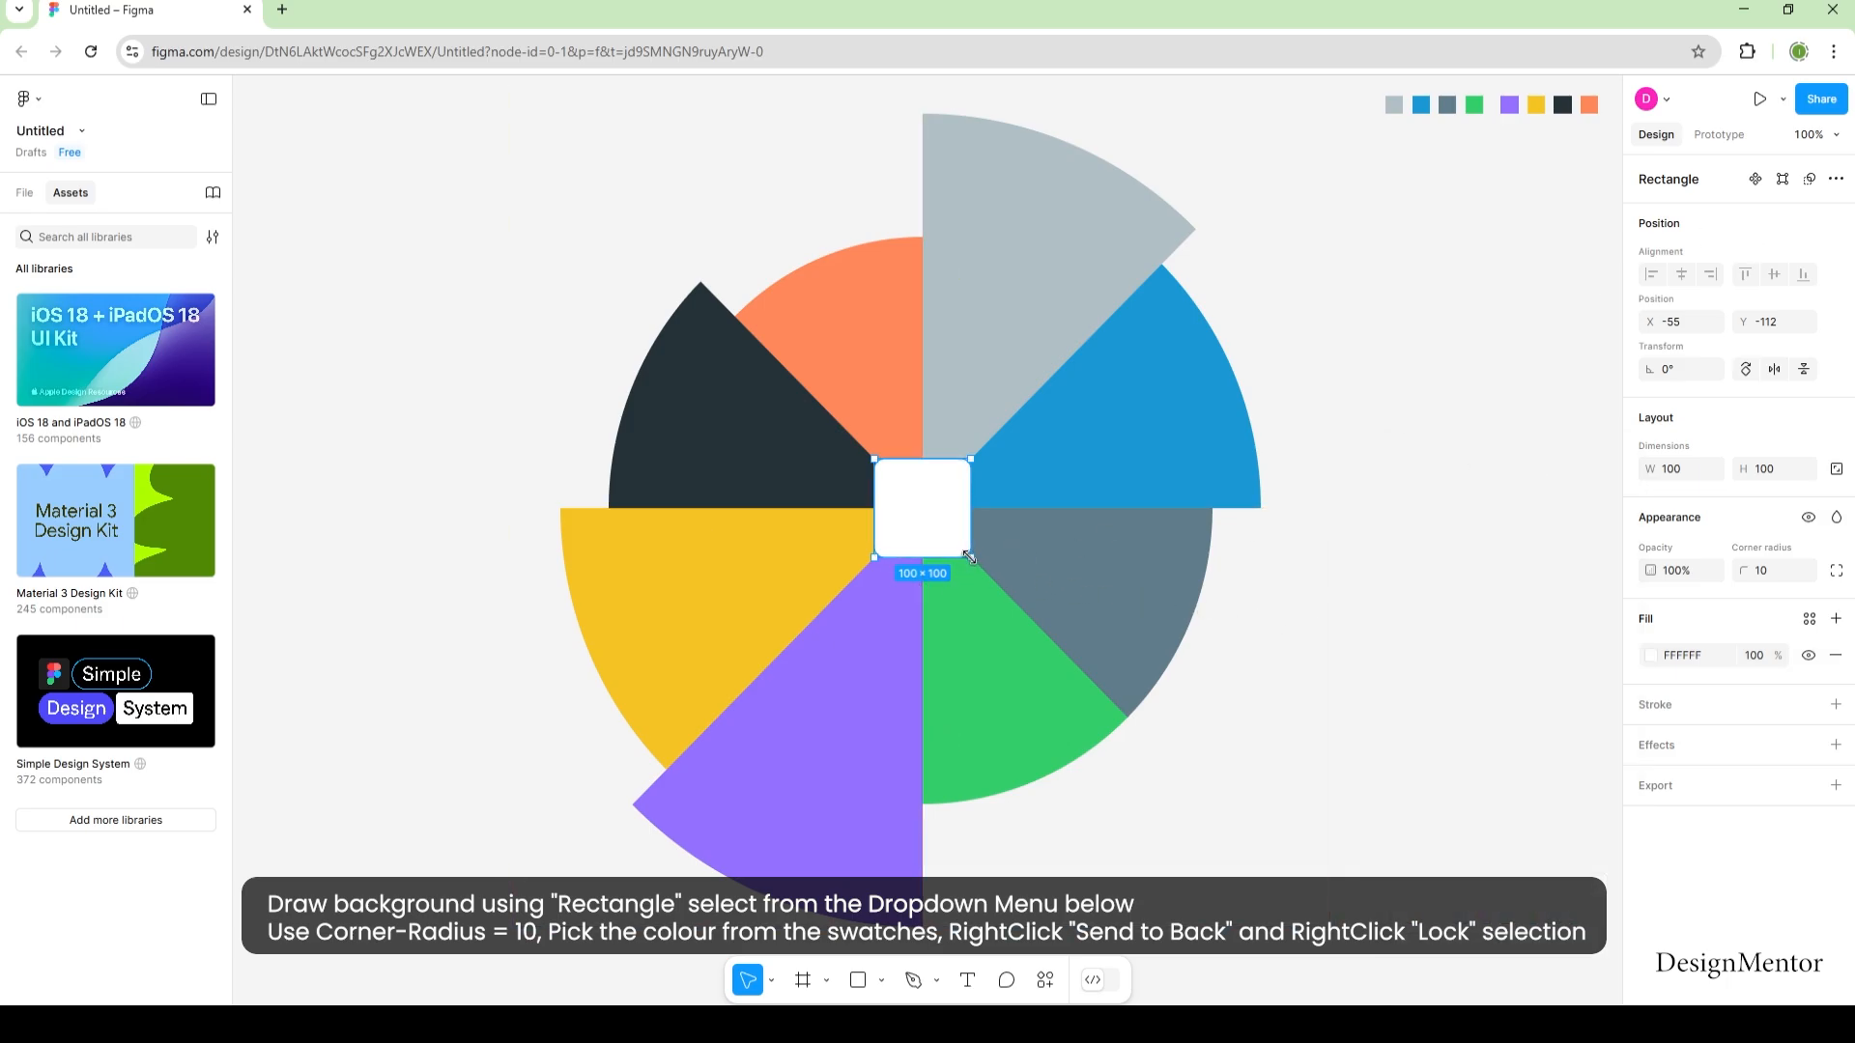
drag(973, 552, 1350, 937)
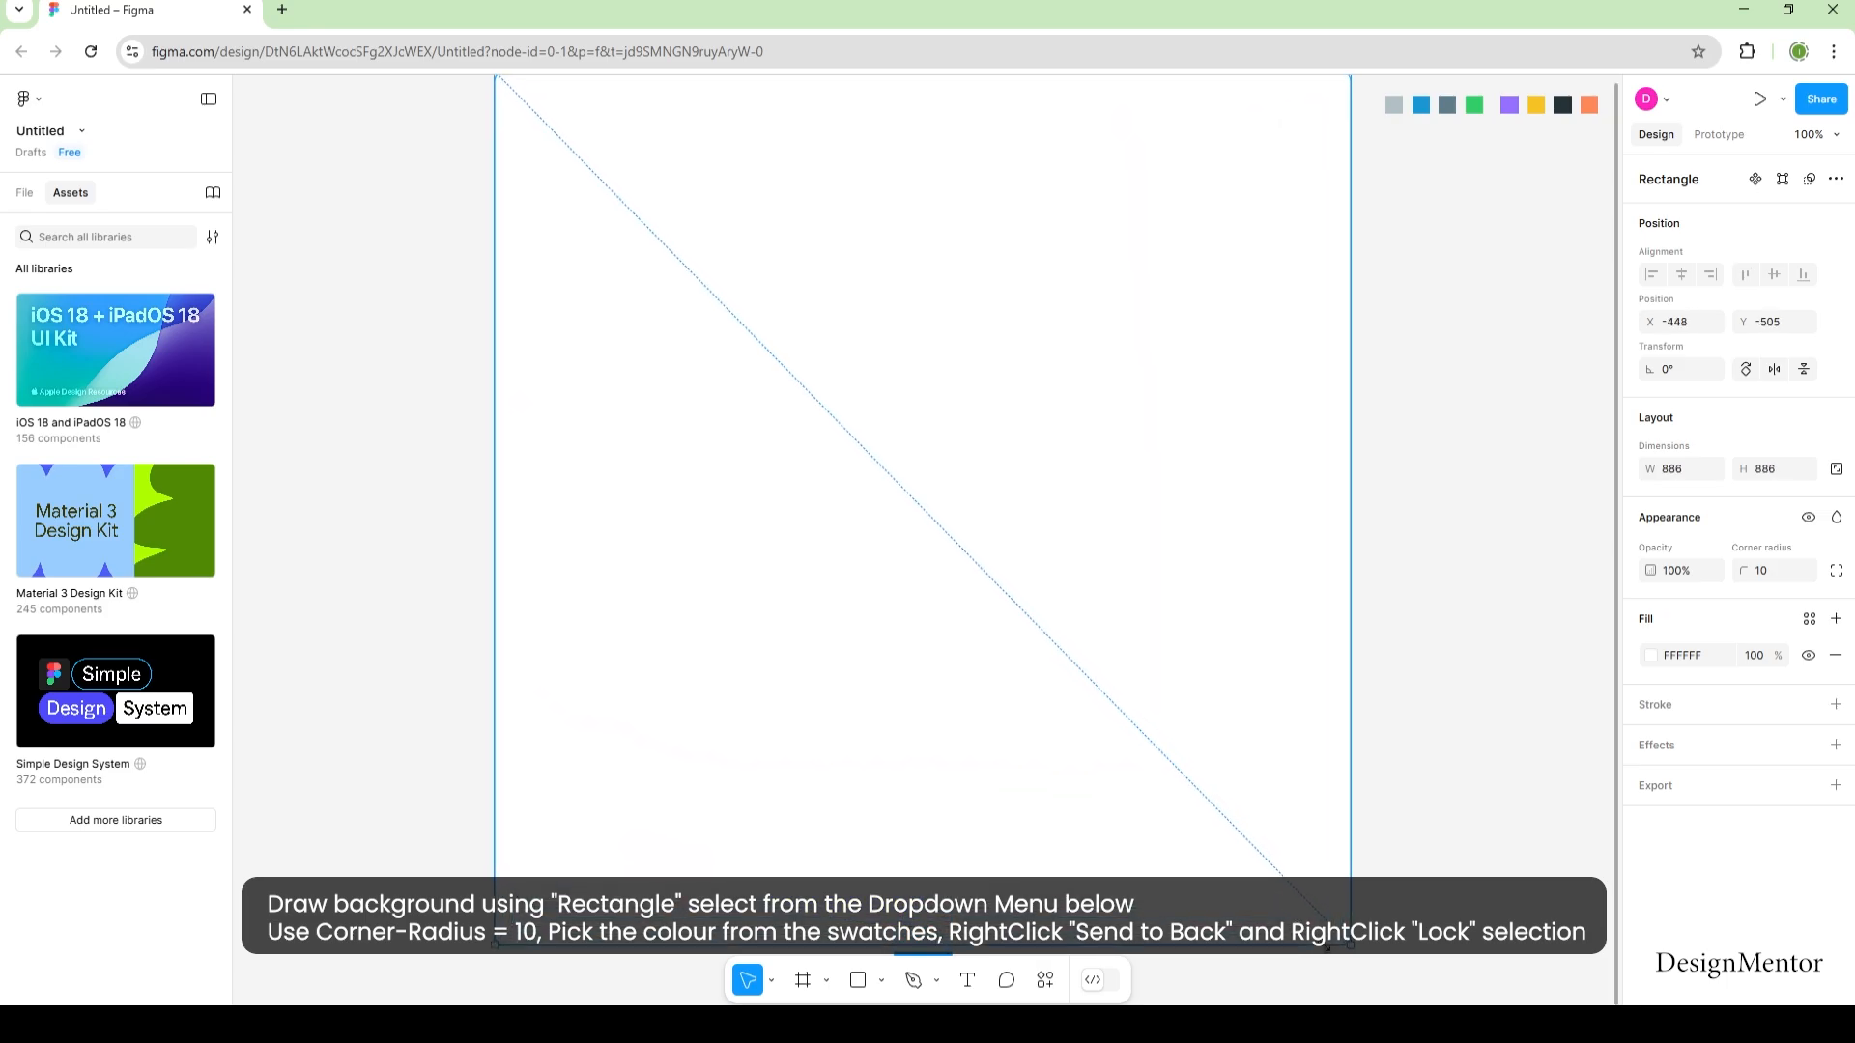
Send the white background rectangle behind the wedges and shift it down slightly to about Y -495.
right_click(1186, 572)
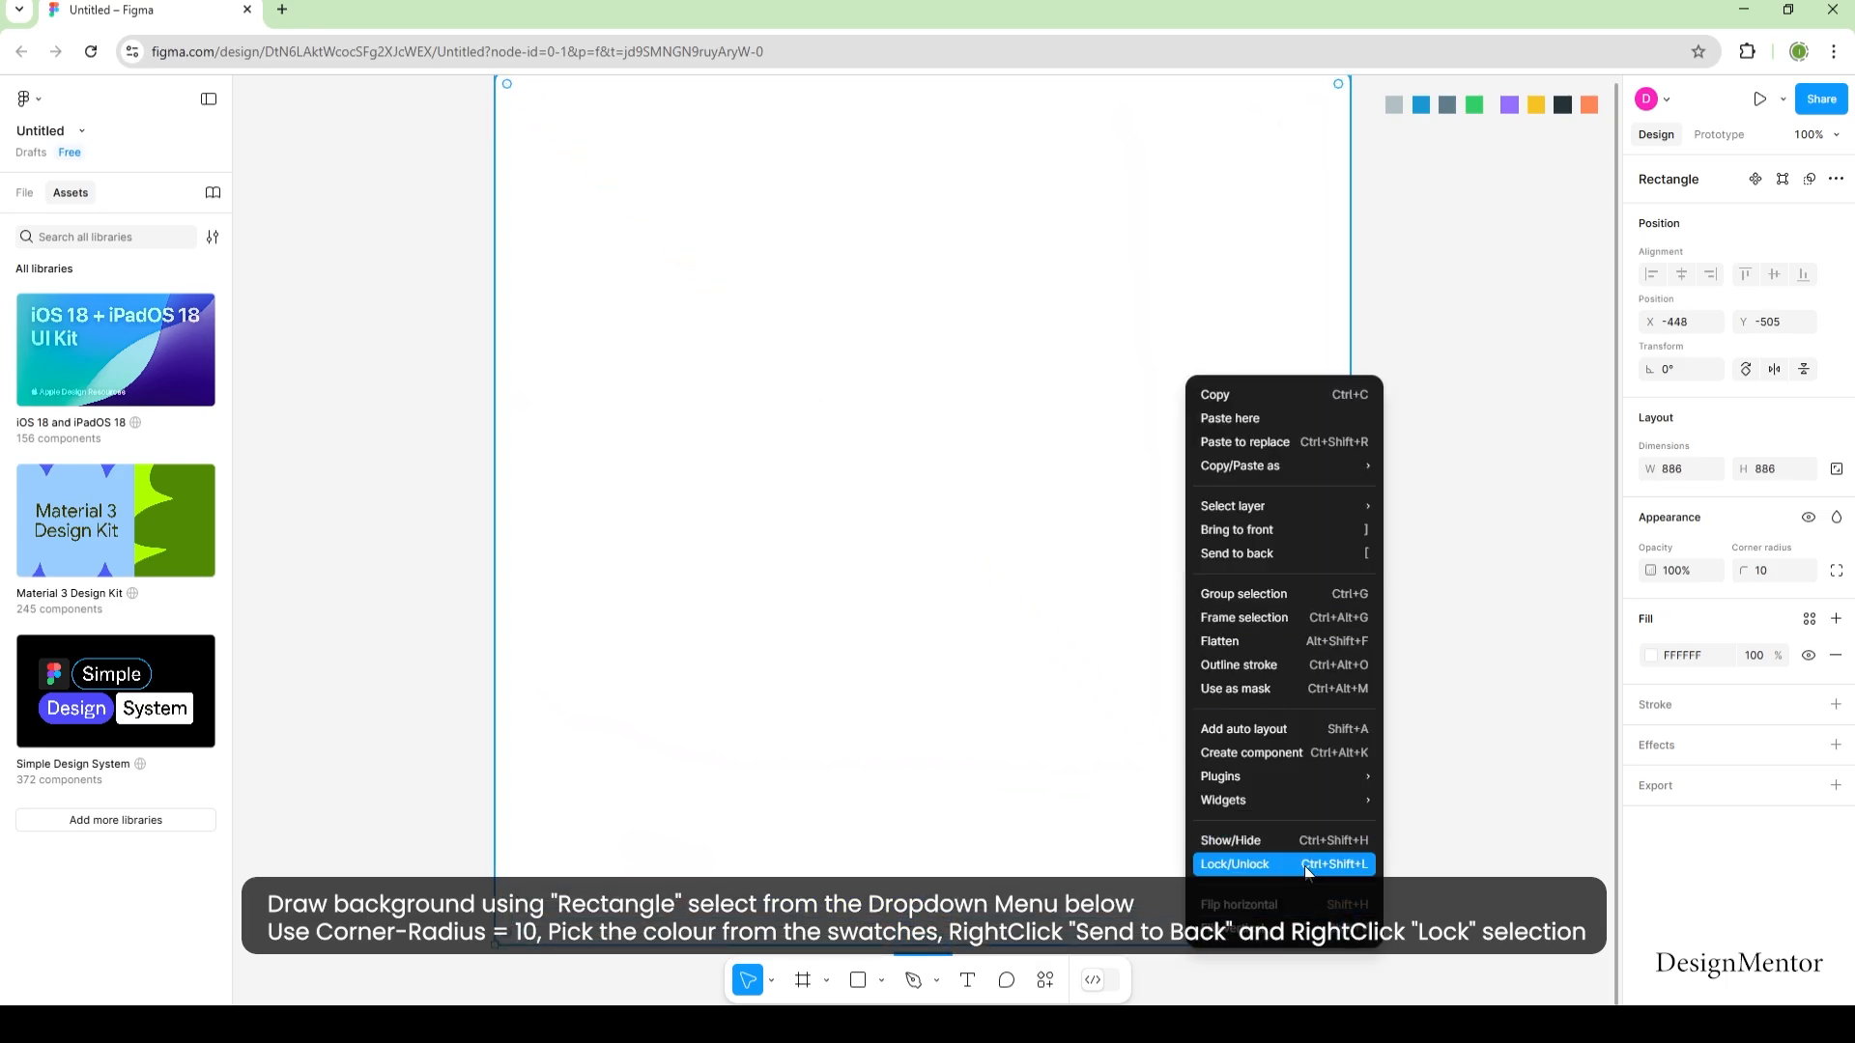
click(1283, 546)
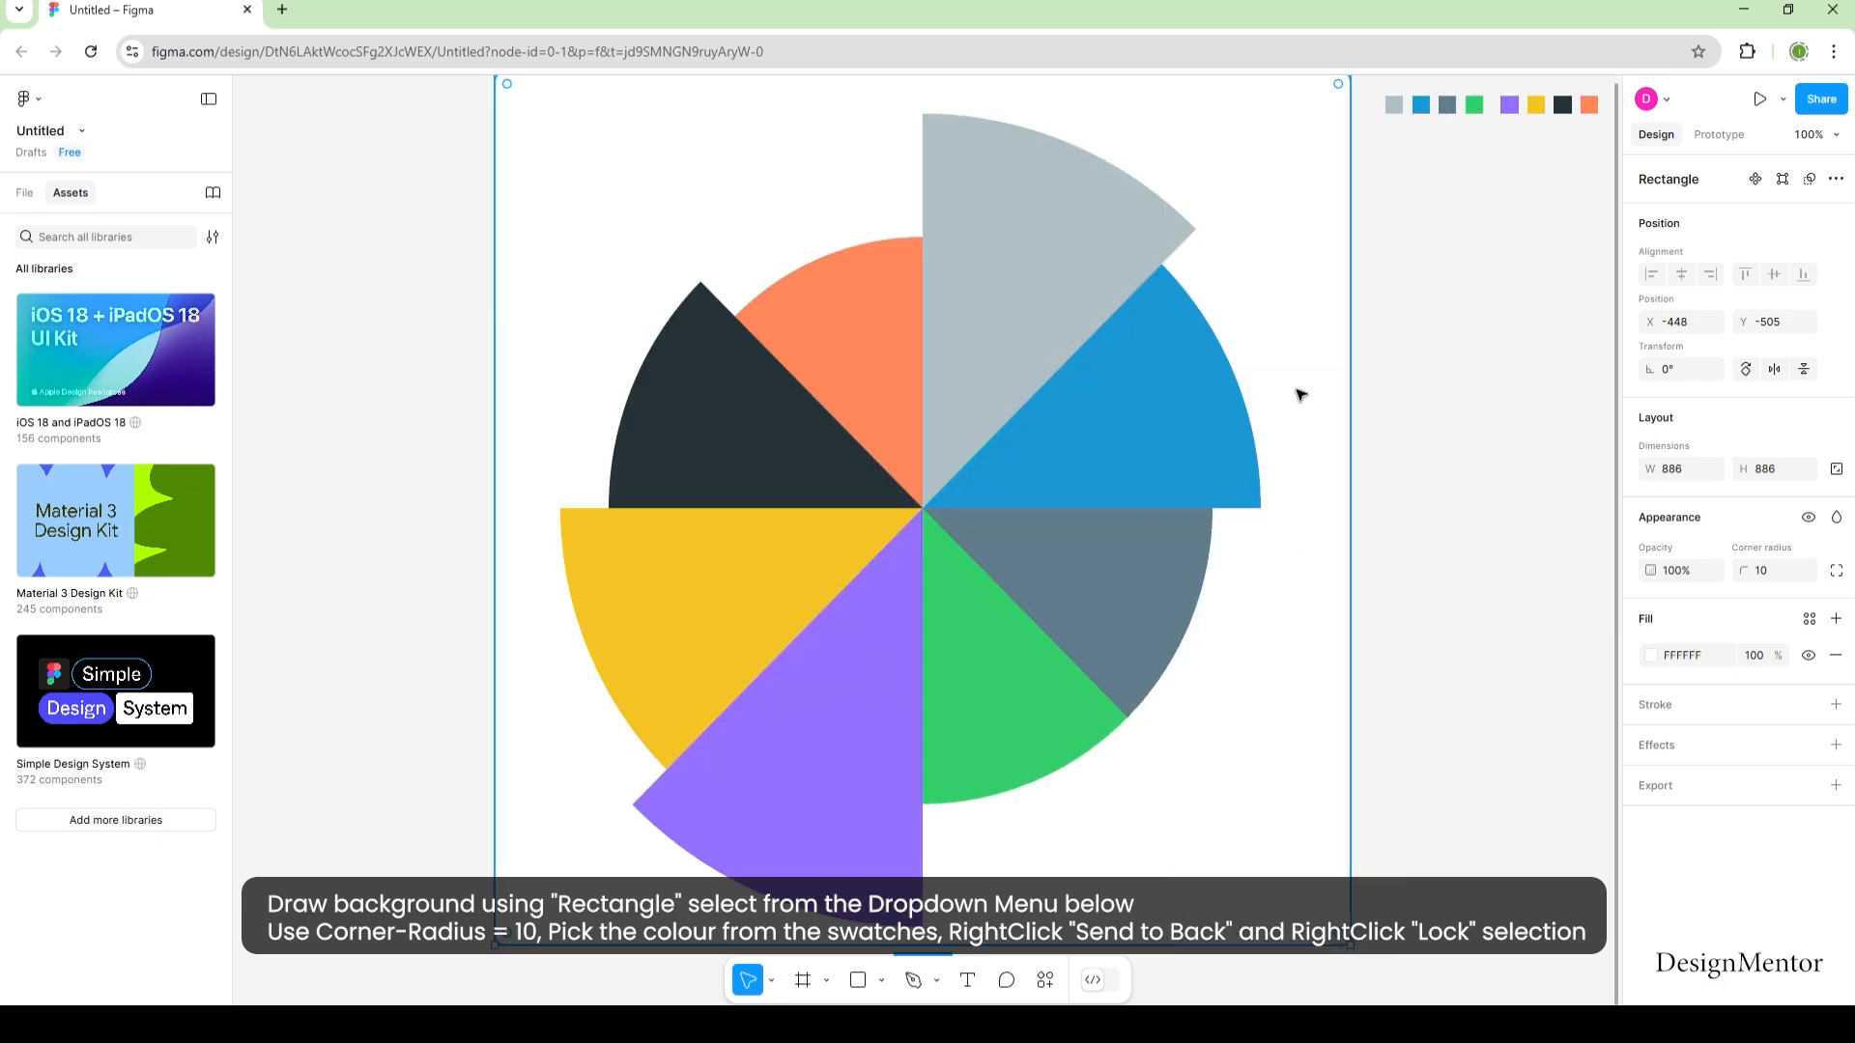
drag(1276, 333, 1276, 343)
click(1443, 376)
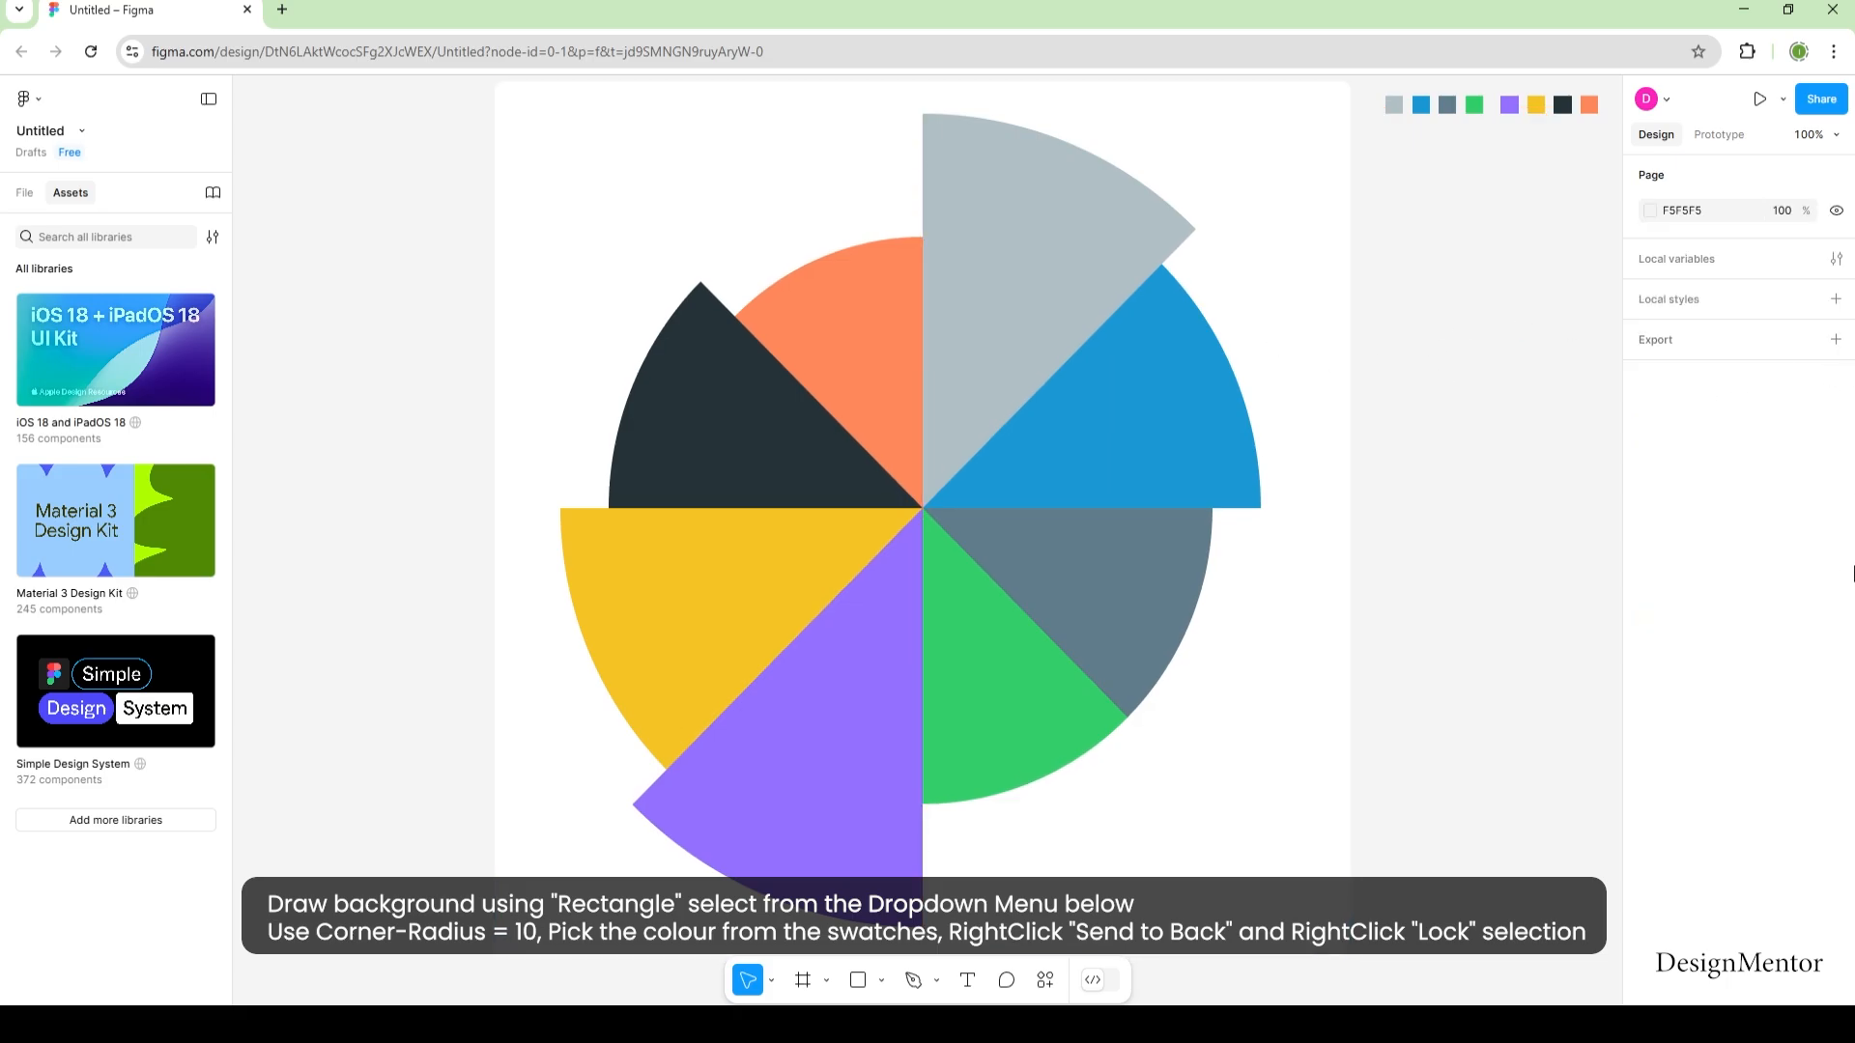
Lock the white background rectangle and clear the selection.
right_click(1255, 317)
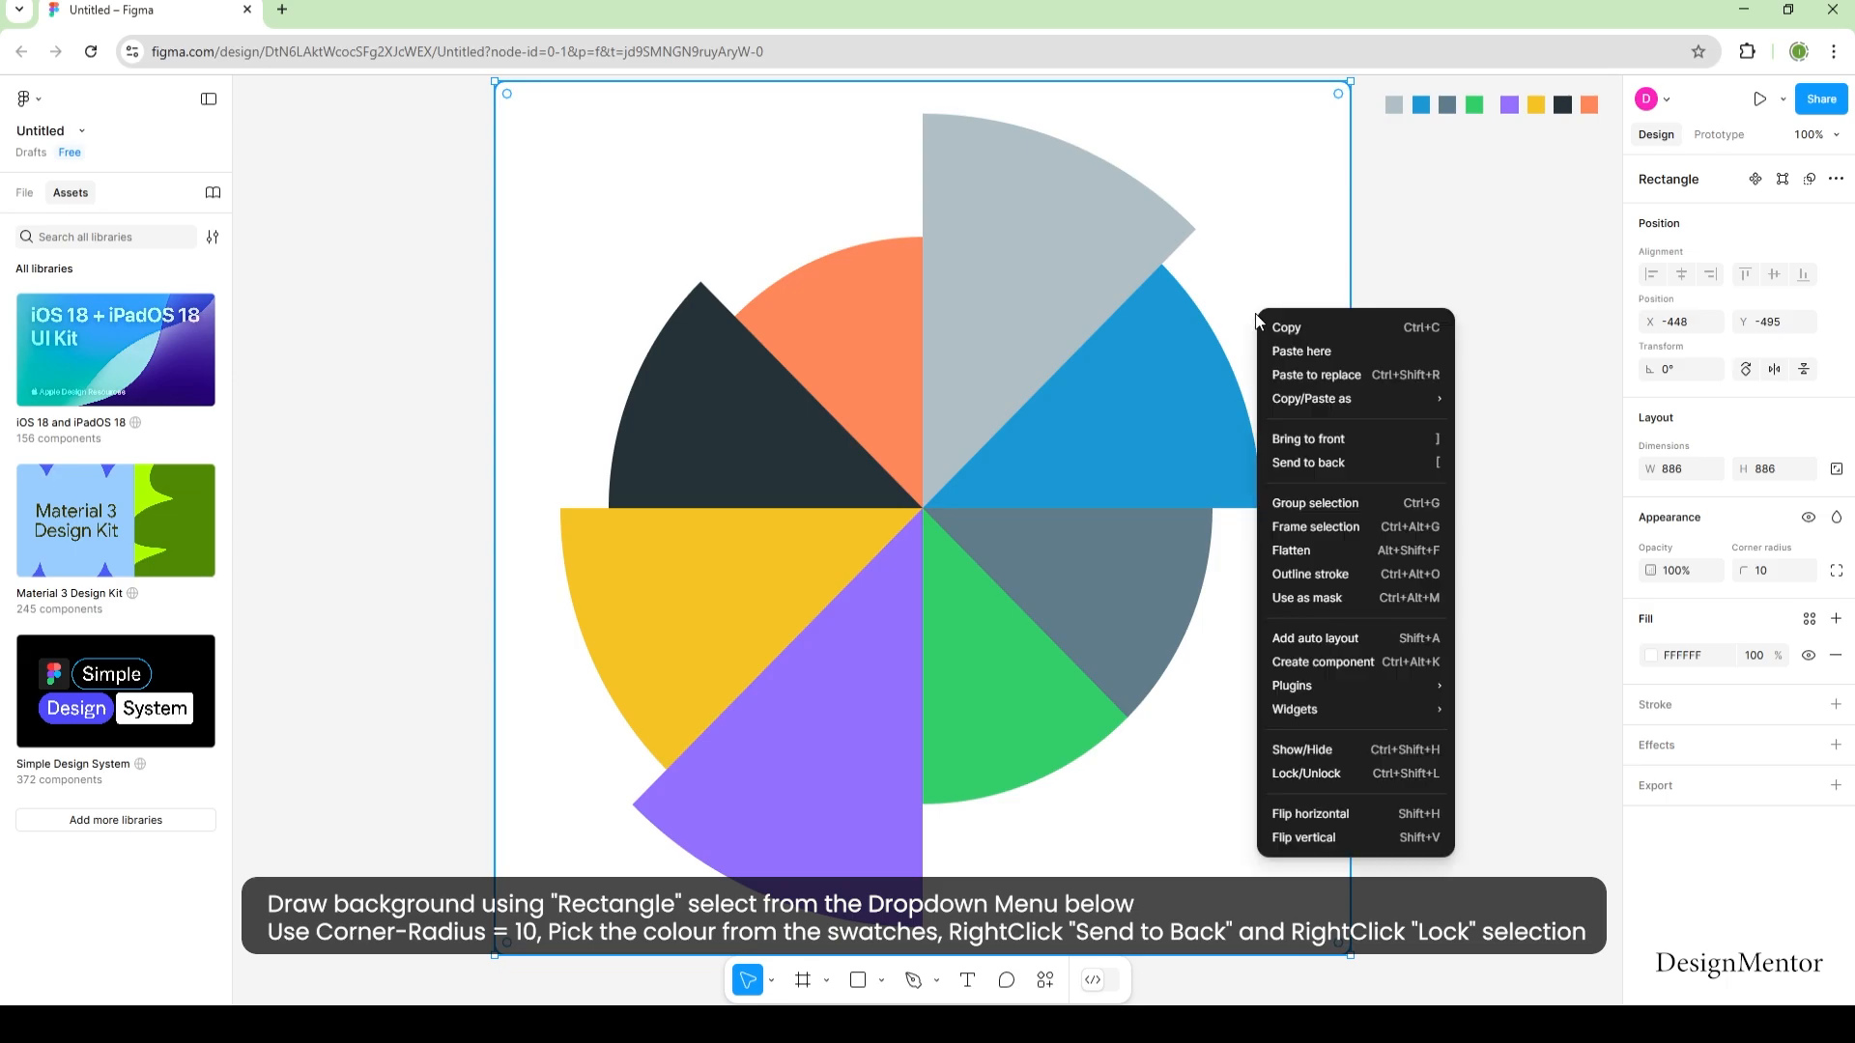
click(1333, 773)
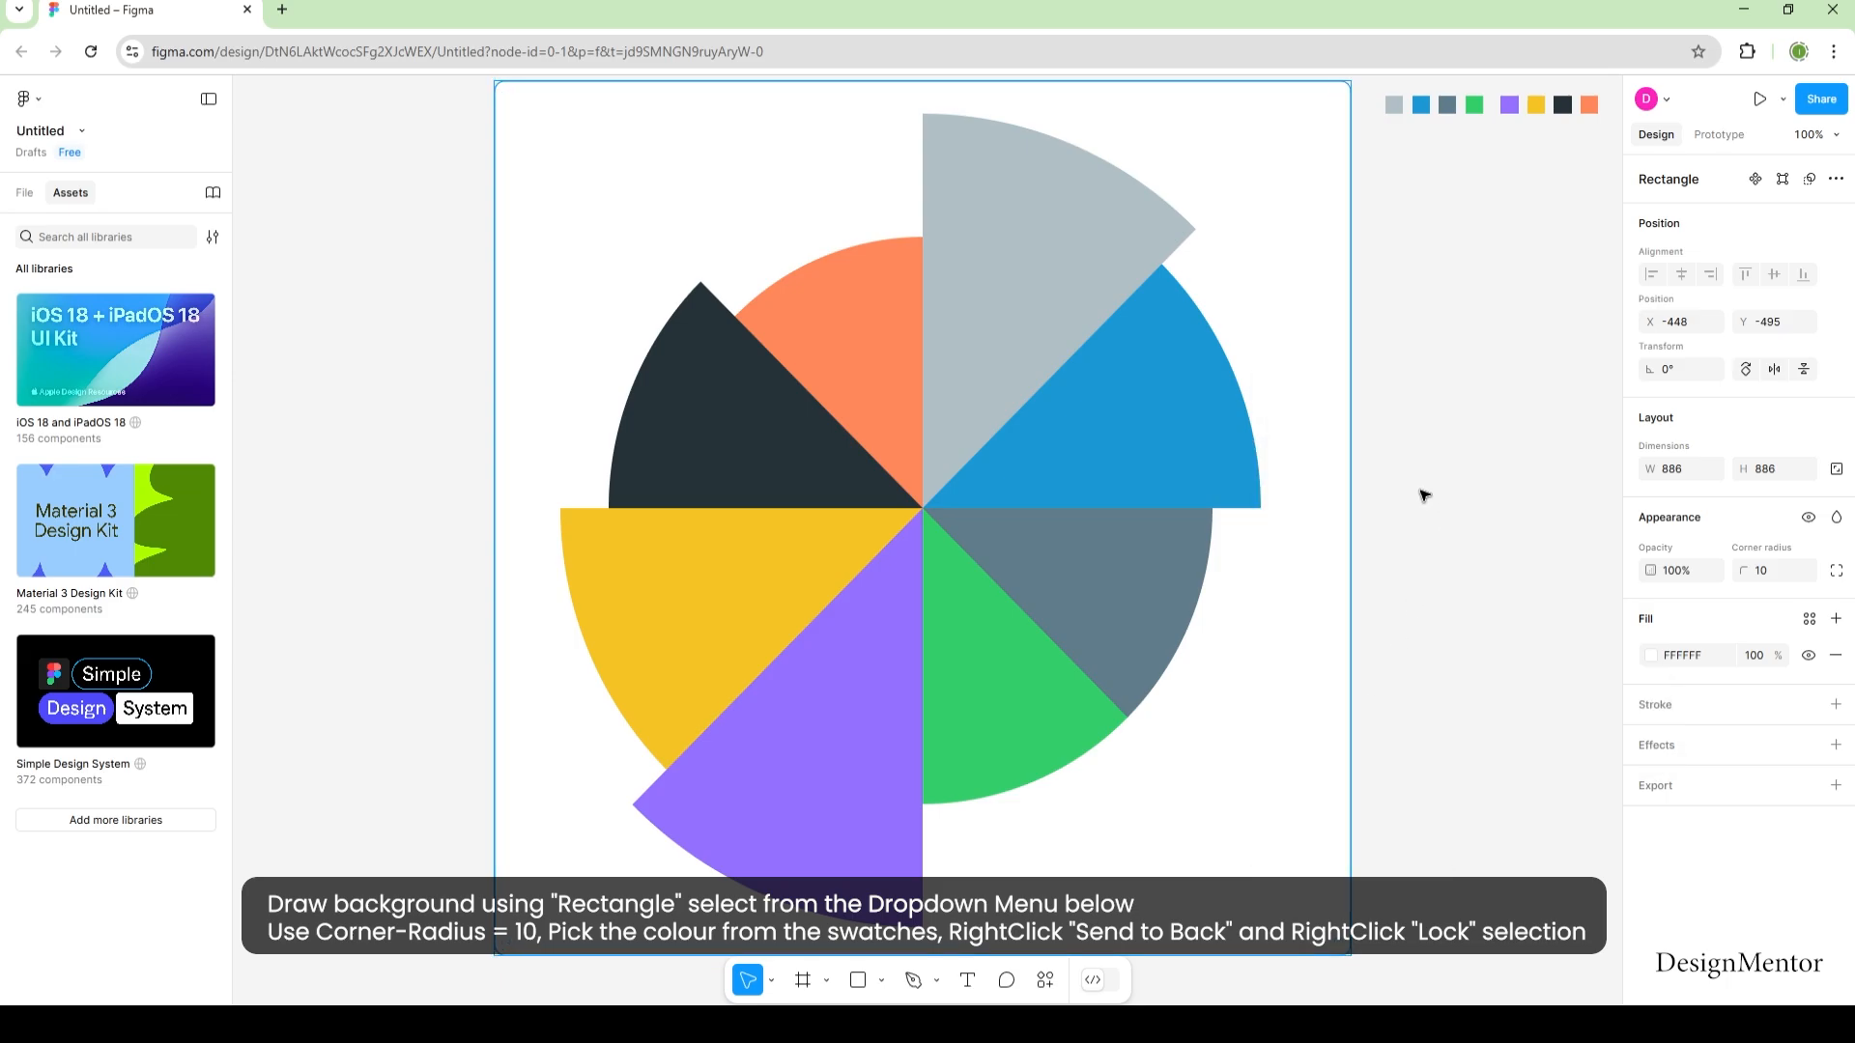
click(1420, 373)
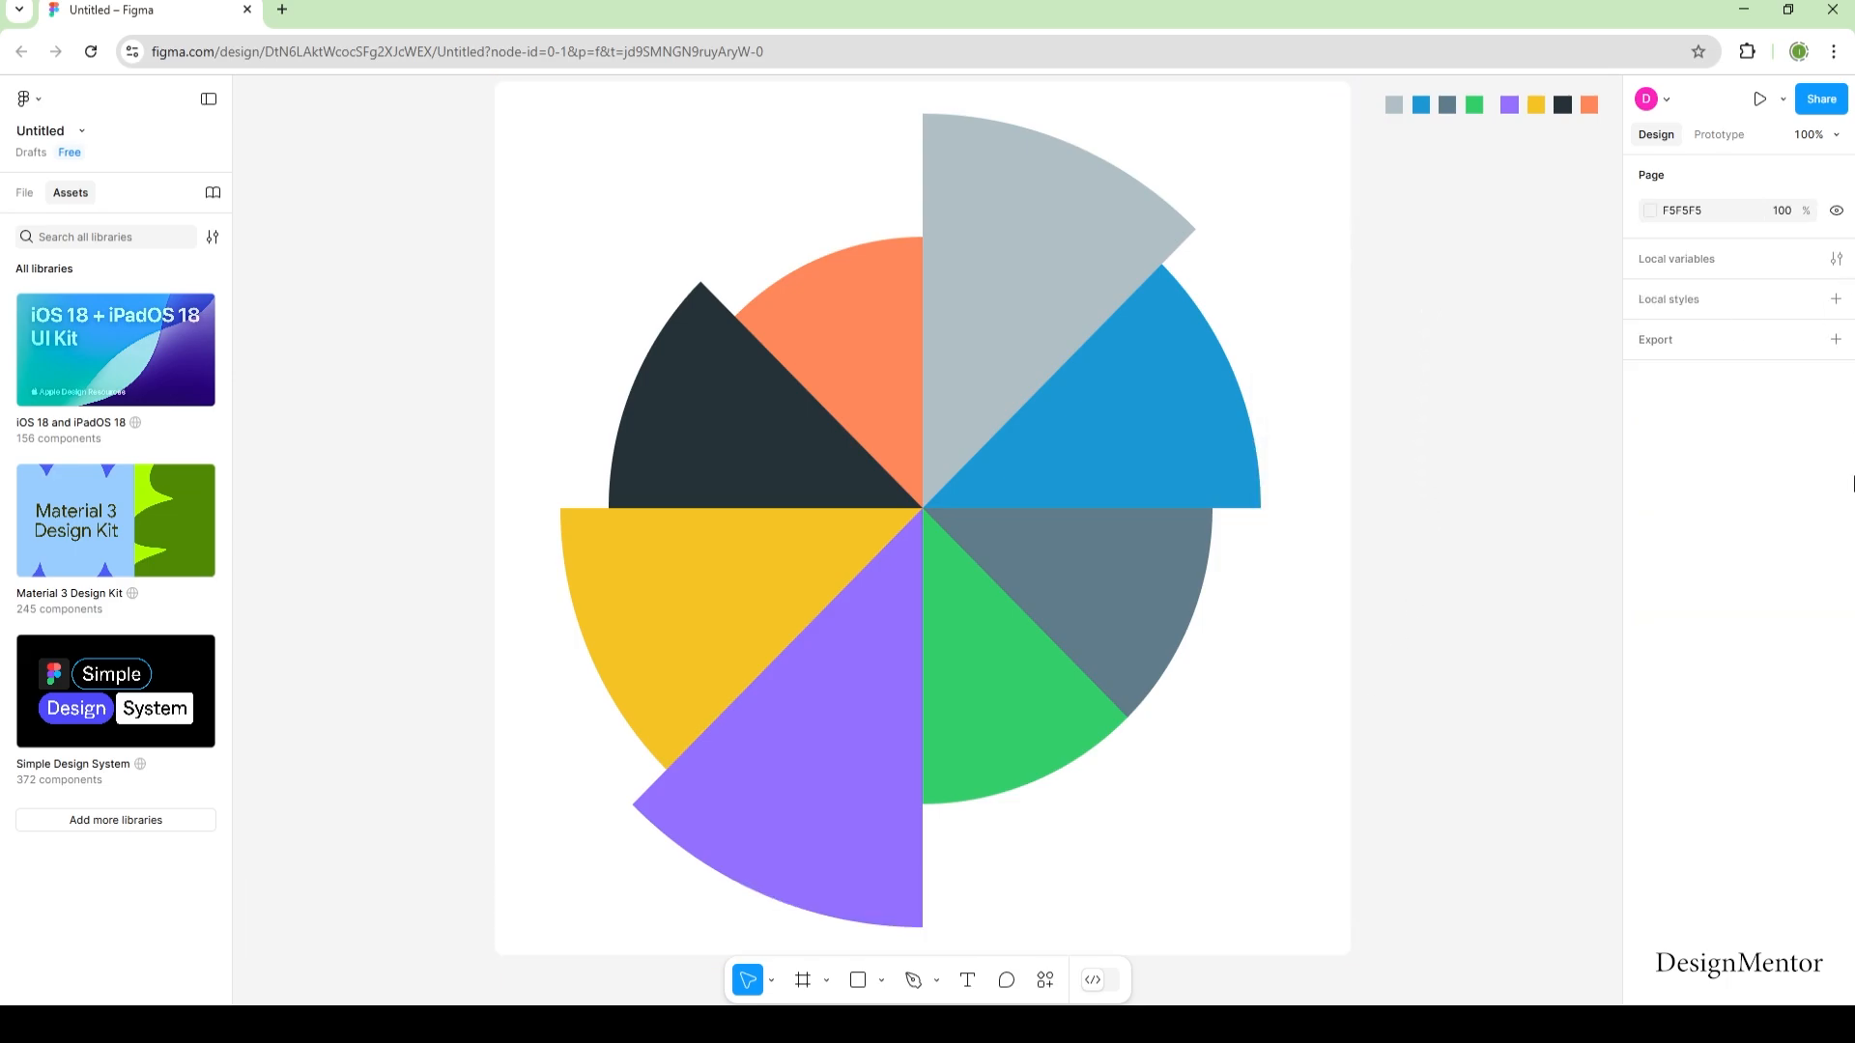